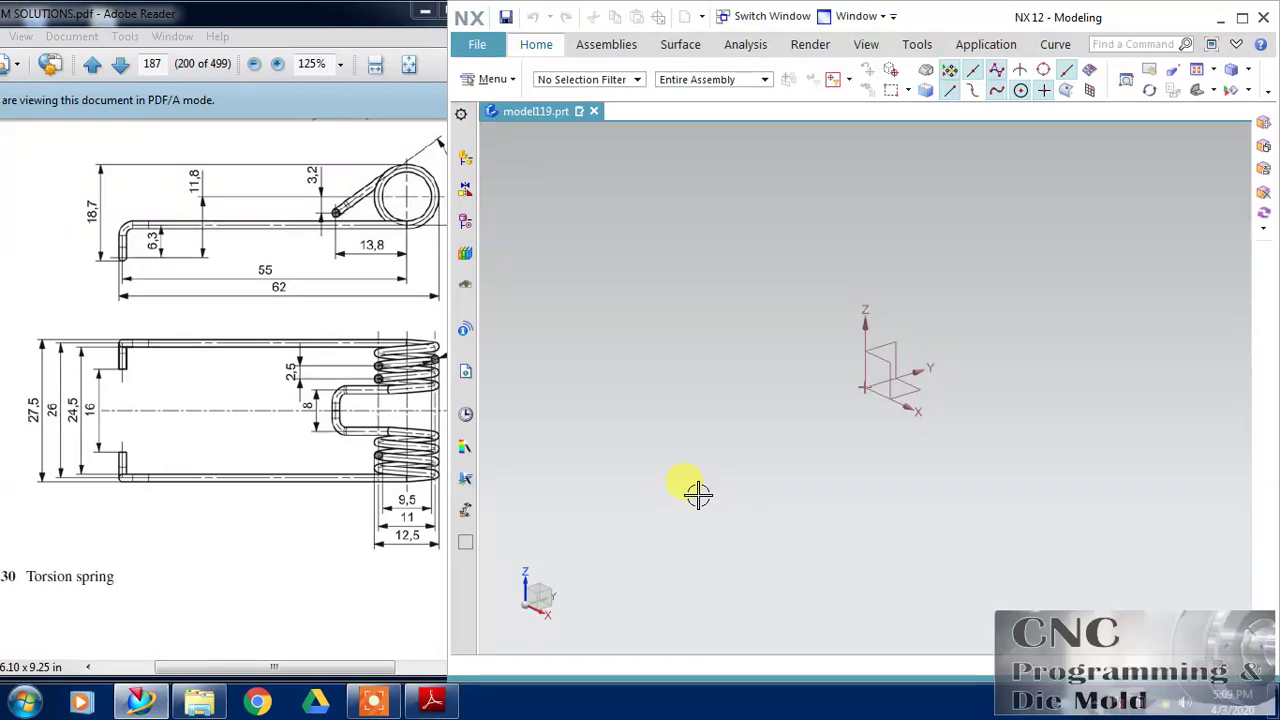
Review the torsion spring drawing in the PDF viewer beside the NX window
{"action": "double_click", "coordinate": [190, 14]}
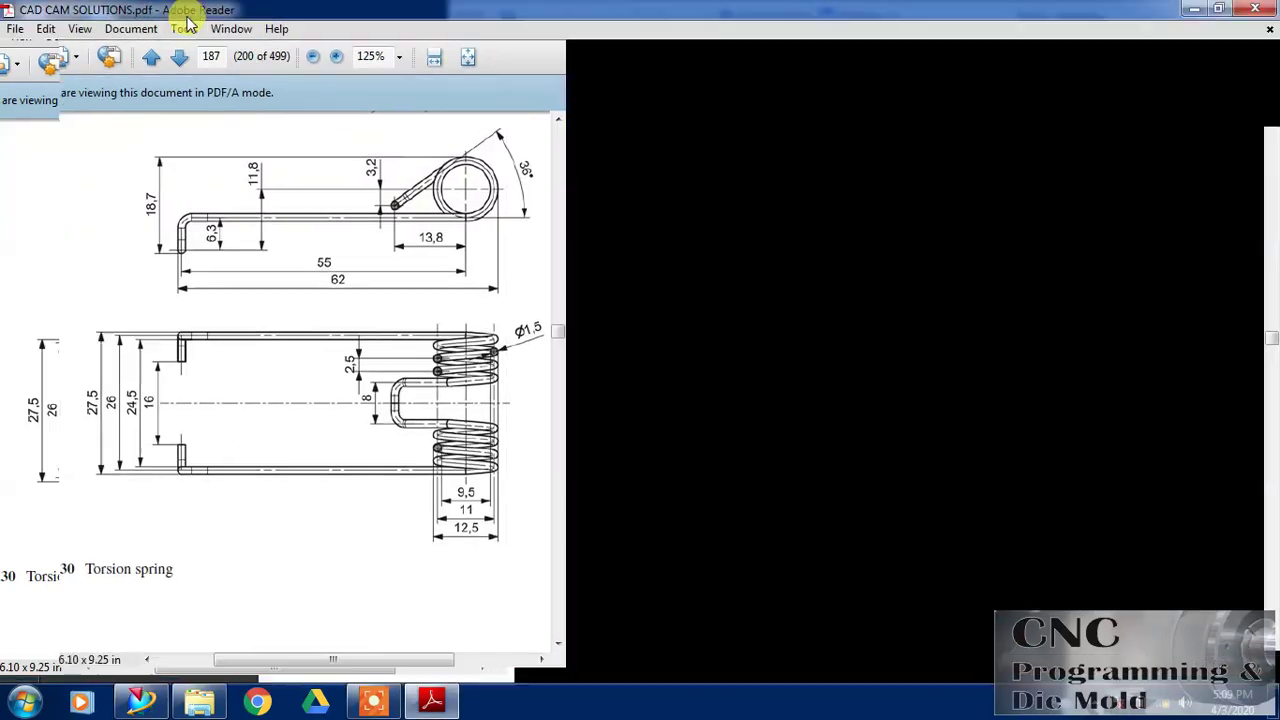
{"action": "left_click", "coordinate": [548, 450]}
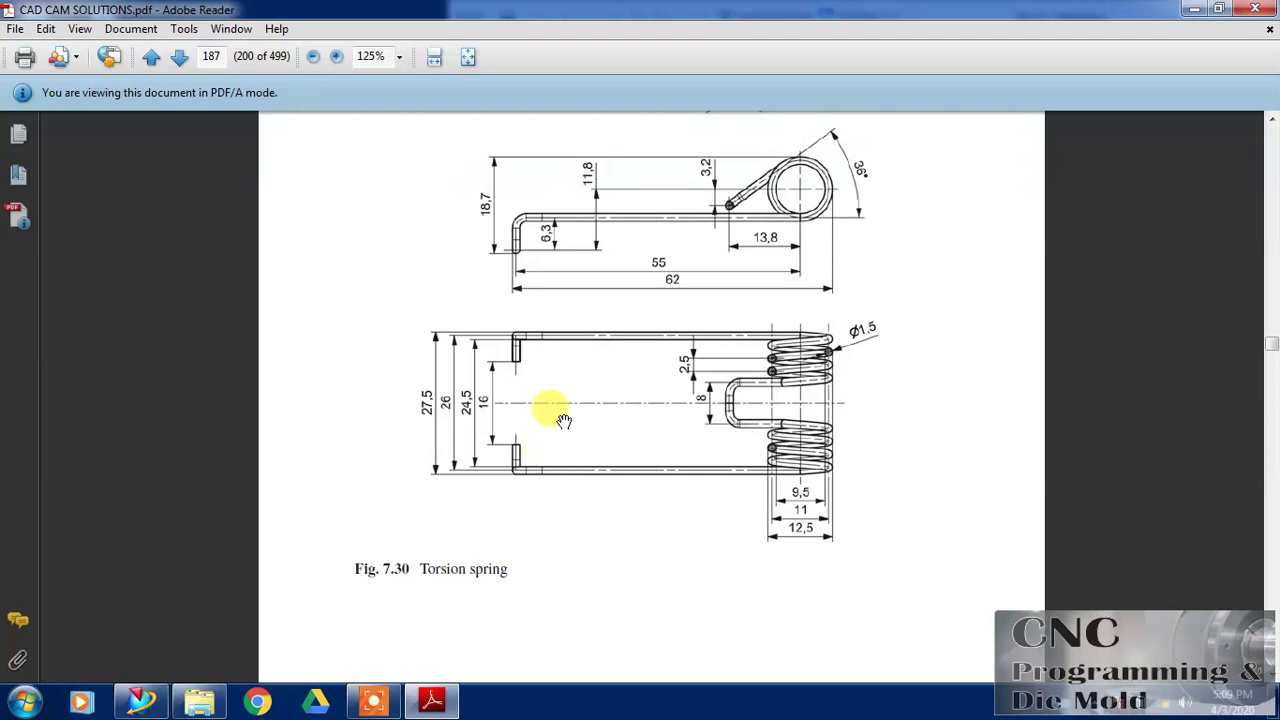
{"action": "left_click", "coordinate": [1212, 12]}
{"action": "mouse_move", "coordinate": [343, 349]}
{"action": "left_mouse_down"}
{"action": "mouse_move", "coordinate": [274, 343]}
{"action": "mouse_move", "coordinate": [264, 358]}
{"action": "mouse_move", "coordinate": [257, 346]}
{"action": "left_mouse_up"}
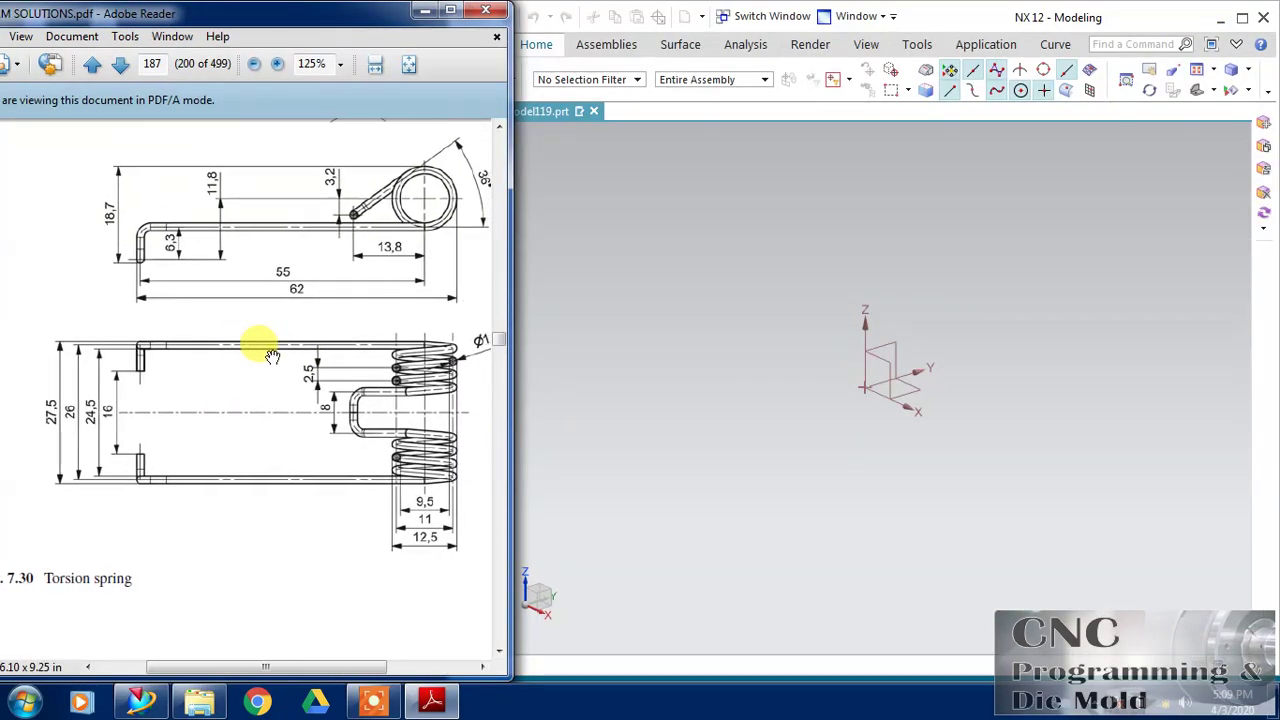
{"action": "left_click", "coordinate": [1236, 44]}
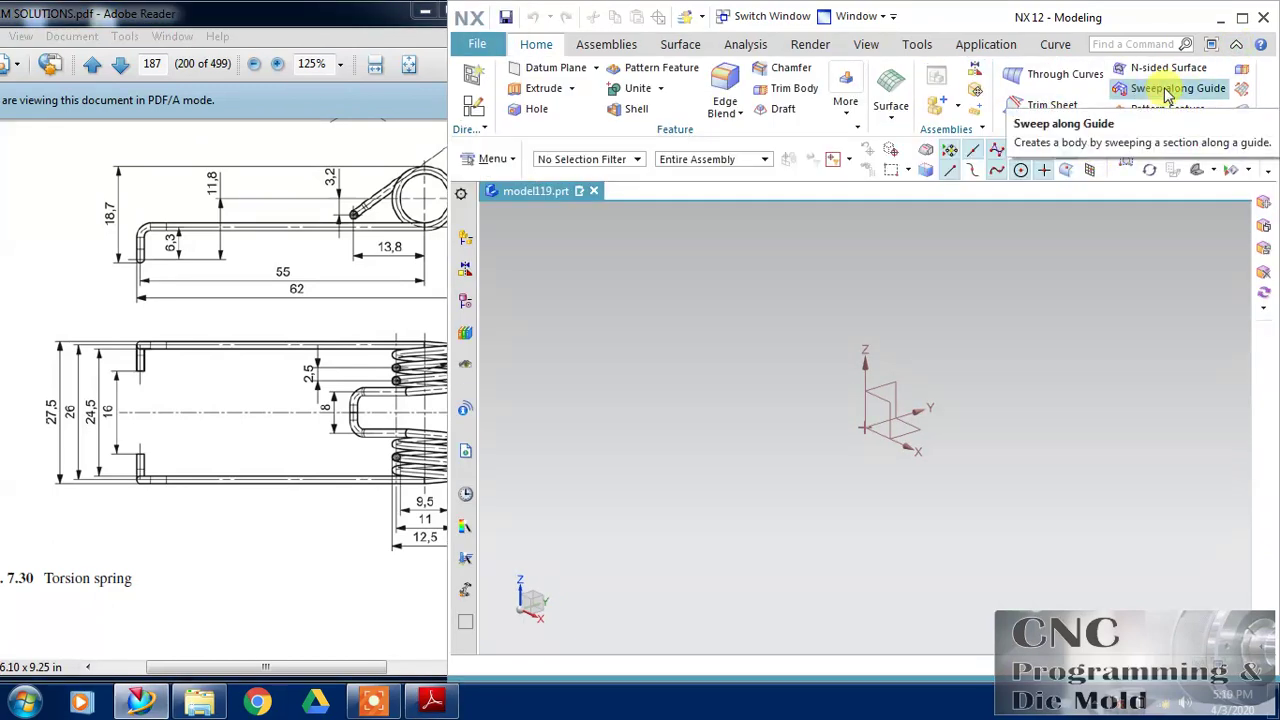
{"action": "mouse_move", "coordinate": [354, 343]}
{"action": "left_mouse_down"}
{"action": "mouse_move", "coordinate": [337, 343]}
{"action": "mouse_move", "coordinate": [340, 355]}
{"action": "mouse_move", "coordinate": [337, 343]}
{"action": "left_mouse_up"}
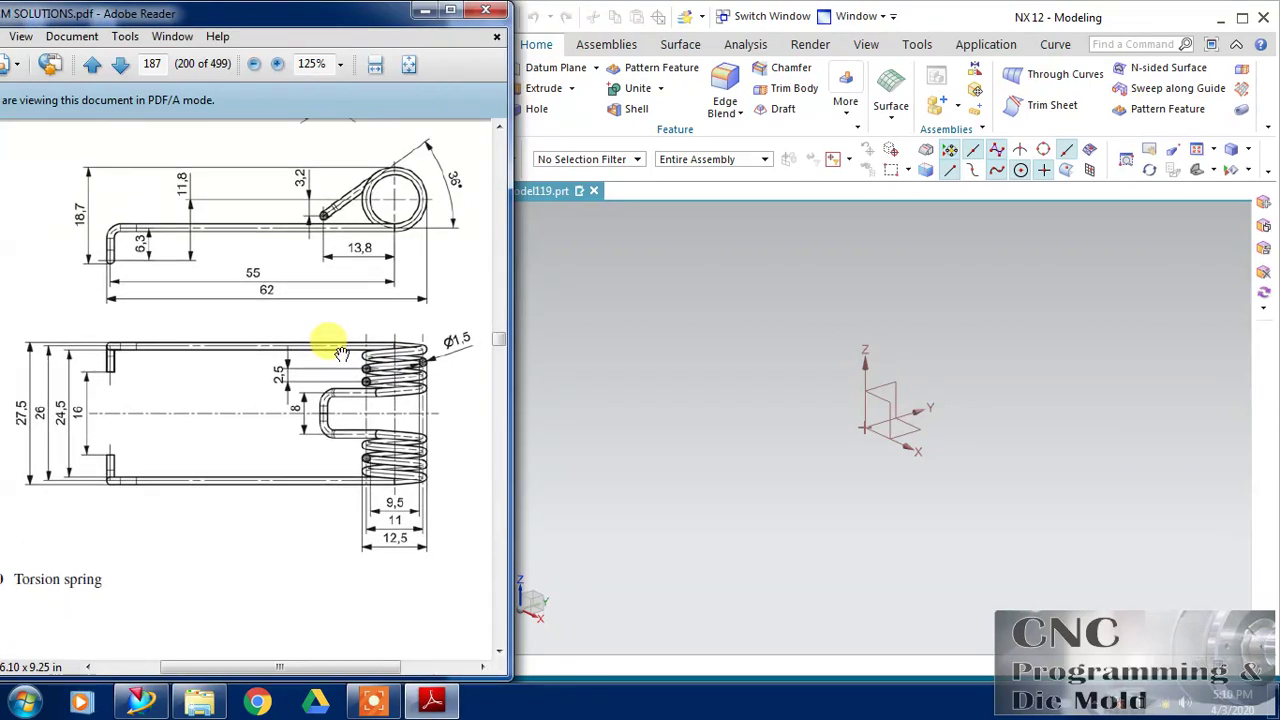
Create a new sketch on a CSYS datum plane, oriented along the X axis
{"action": "left_click", "coordinate": [678, 384]}
{"action": "left_click", "coordinate": [680, 422]}
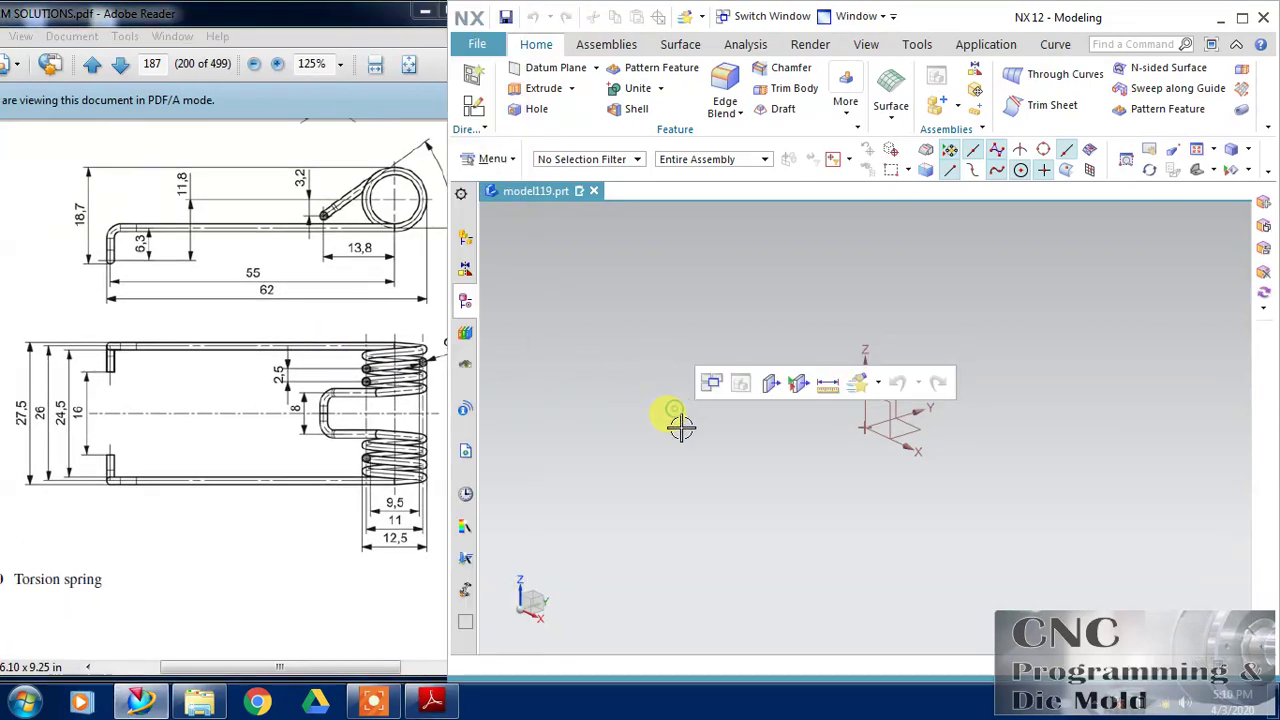
{"action": "middle_click_drag", "start_coordinate": [891, 514], "coordinate": [837, 526]}
{"action": "left_click", "coordinate": [474, 104]}
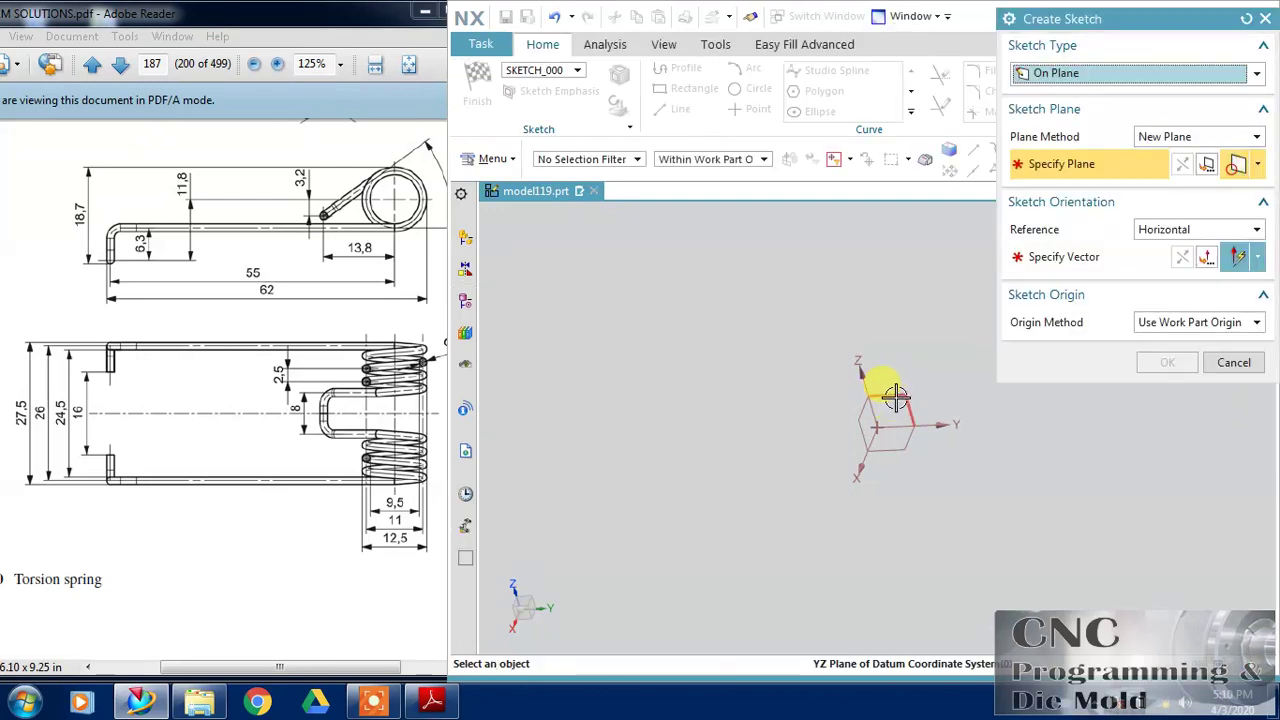
{"action": "left_click", "coordinate": [878, 392]}
{"action": "left_click", "coordinate": [944, 420]}
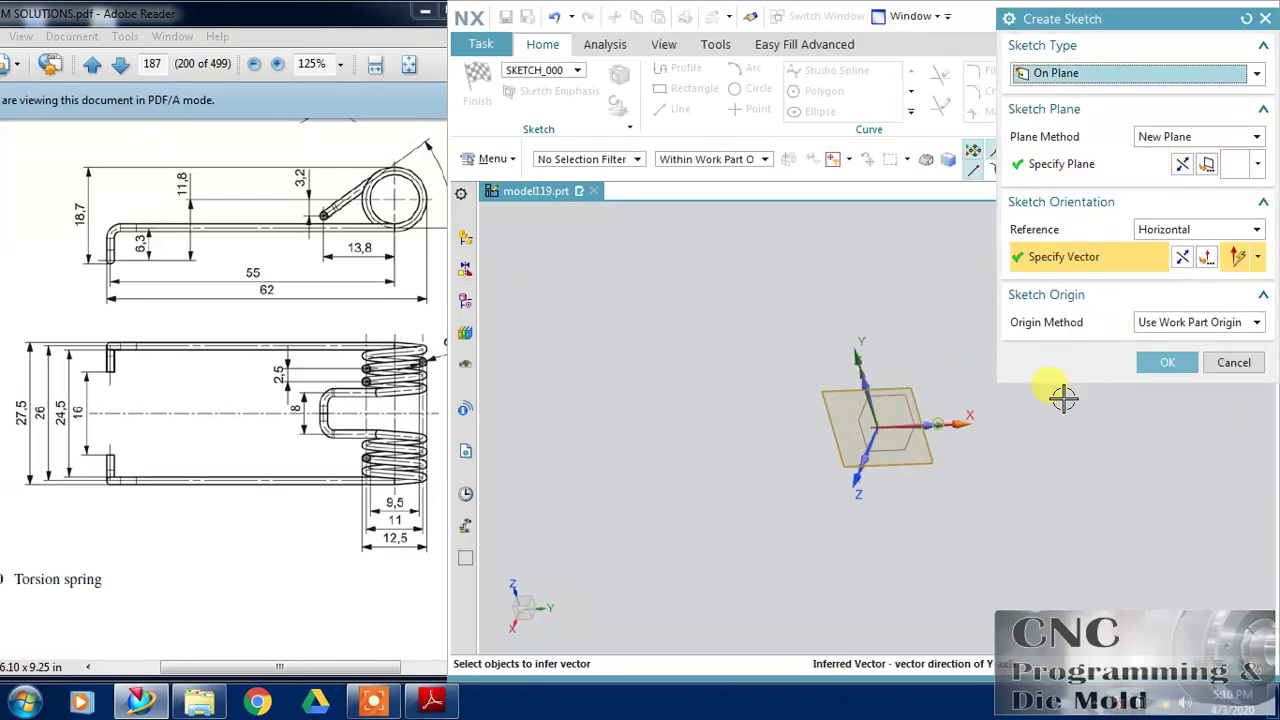
{"action": "left_click", "coordinate": [1163, 362]}
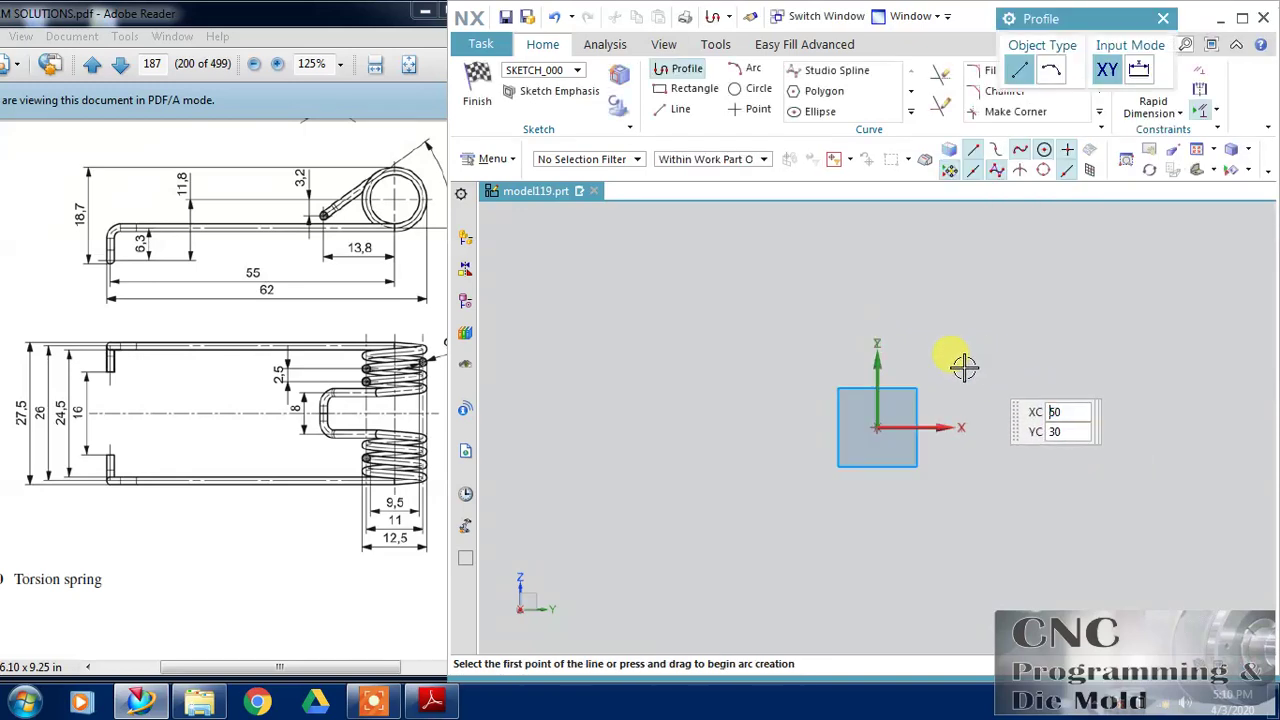
Draw an 11 mm diameter circle centred on the sketch origin and finish the sketch
{"action": "left_click", "coordinate": [877, 425]}
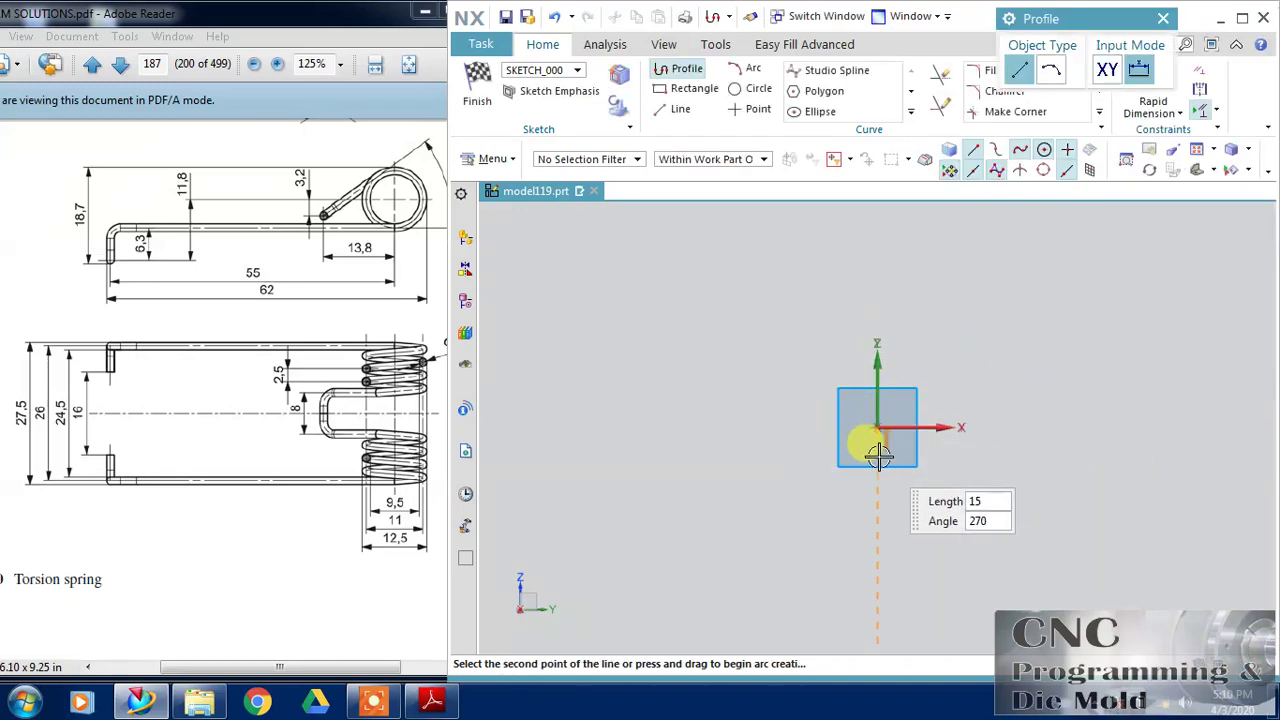
{"action": "left_click", "coordinate": [688, 68]}
{"action": "left_click", "coordinate": [748, 88]}
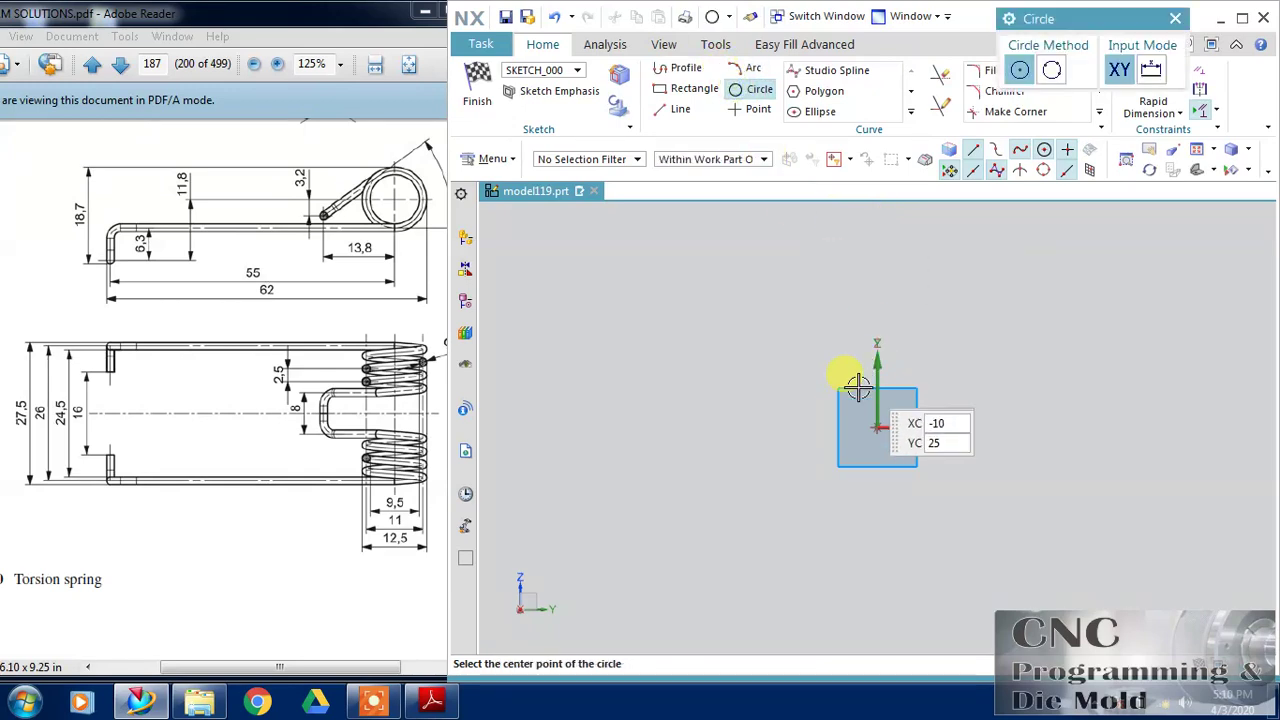
{"action": "left_click", "coordinate": [877, 428]}
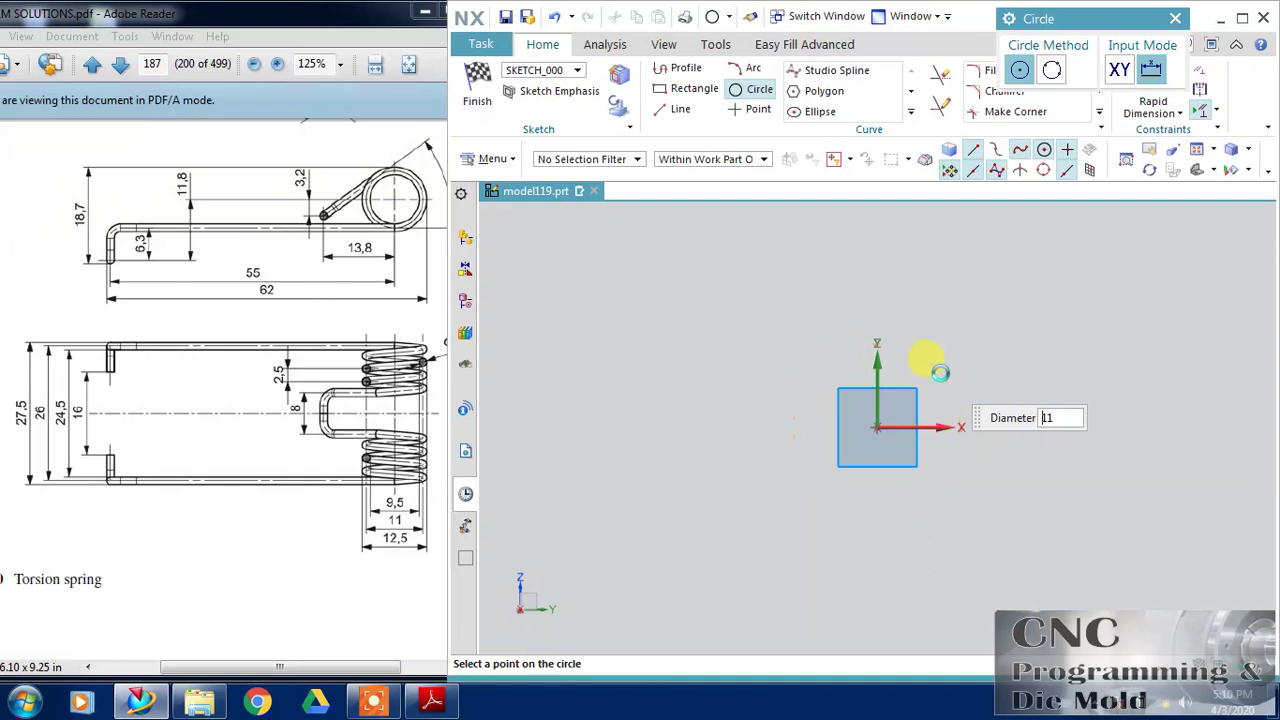
{"action": "key", "text": "Return"}
{"action": "key", "text": "Escape"}
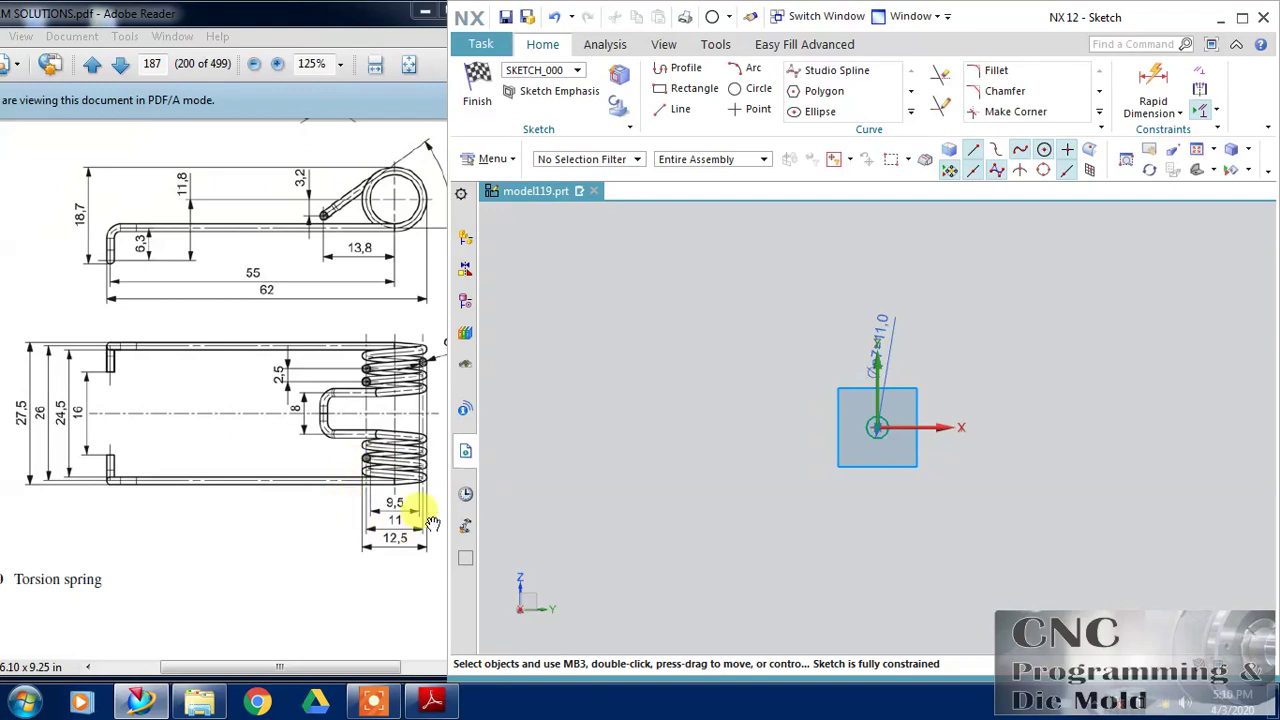
{"action": "left_click", "coordinate": [477, 88]}
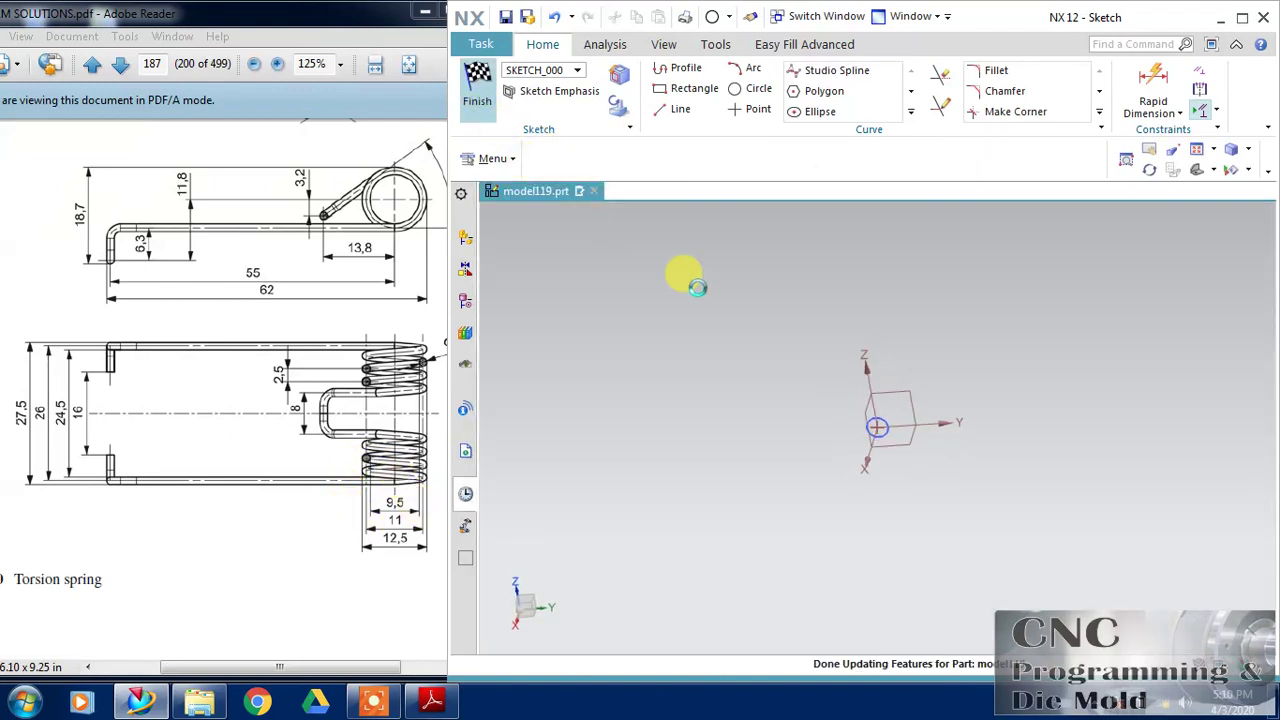
Start and cancel a helix from the Curve tab, then hide the sketch circle
{"action": "scroll", "coordinate": [863, 423], "scroll_direction": "up", "scroll_amount": 4}
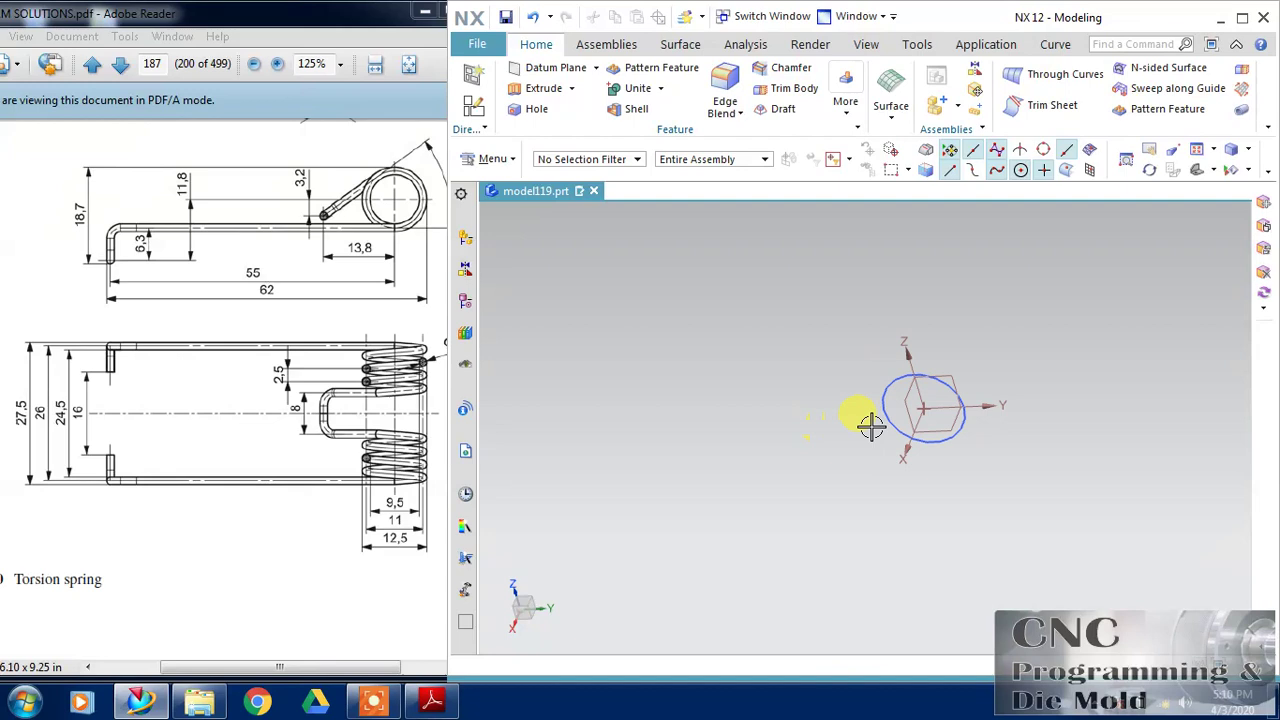
{"action": "left_click", "coordinate": [1055, 44]}
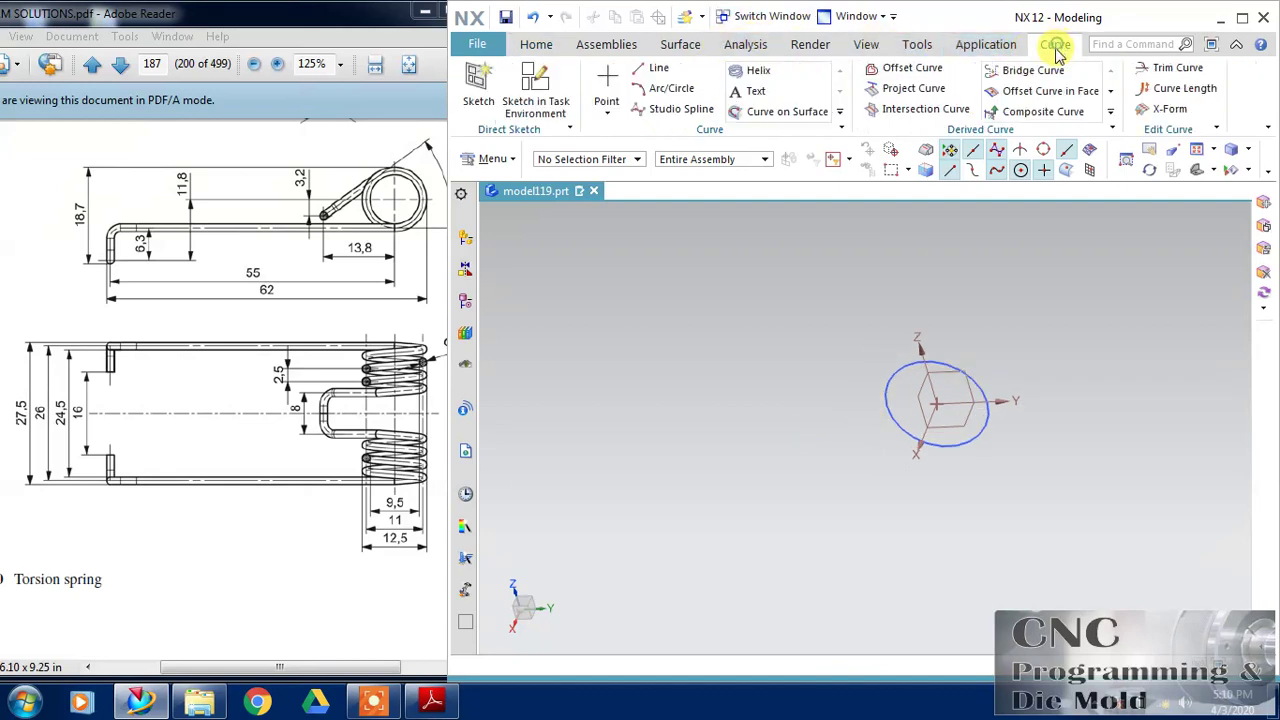
{"action": "left_click", "coordinate": [750, 70]}
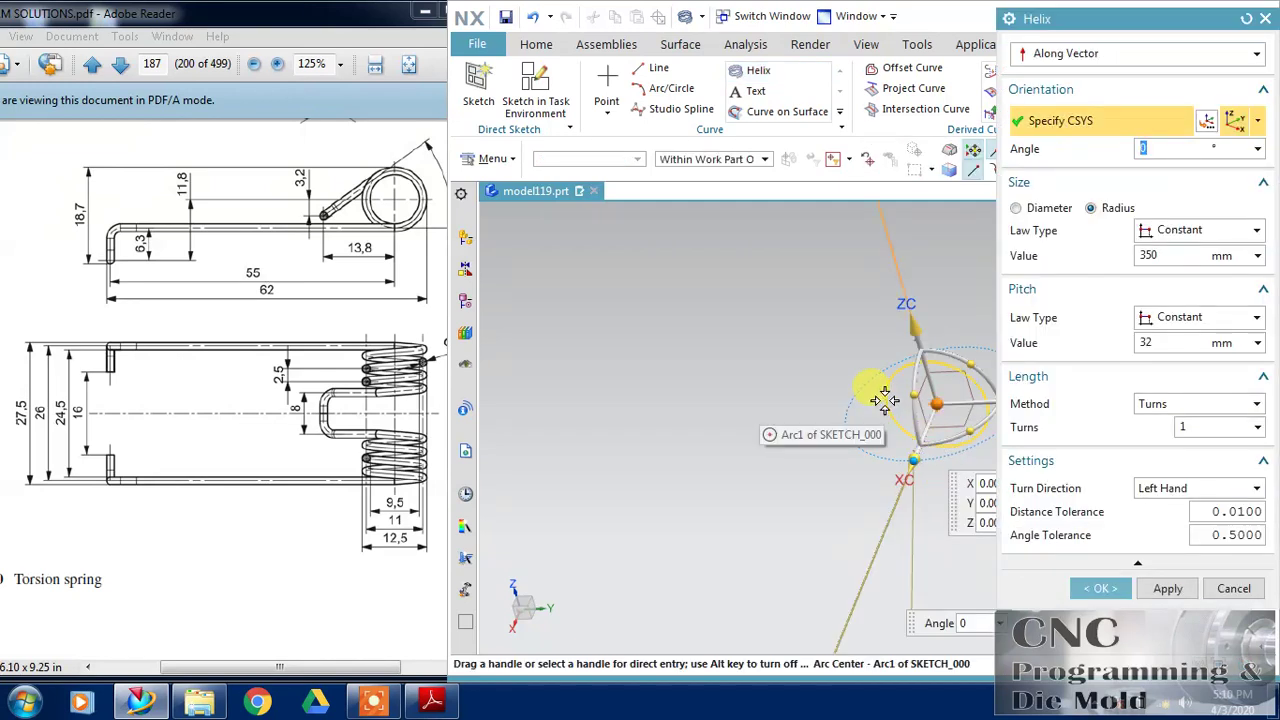
{"action": "left_click", "coordinate": [1232, 589]}
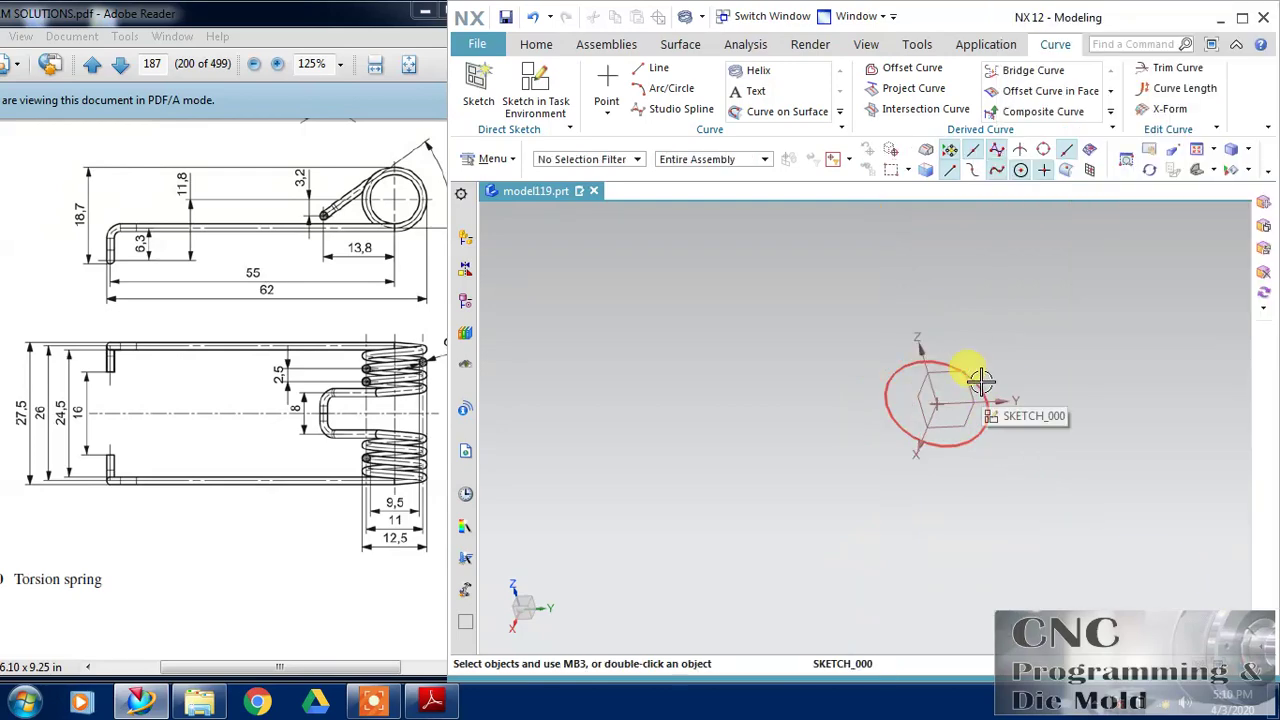
{"action": "left_click", "coordinate": [991, 428]}
{"action": "key", "text": "Delete"}
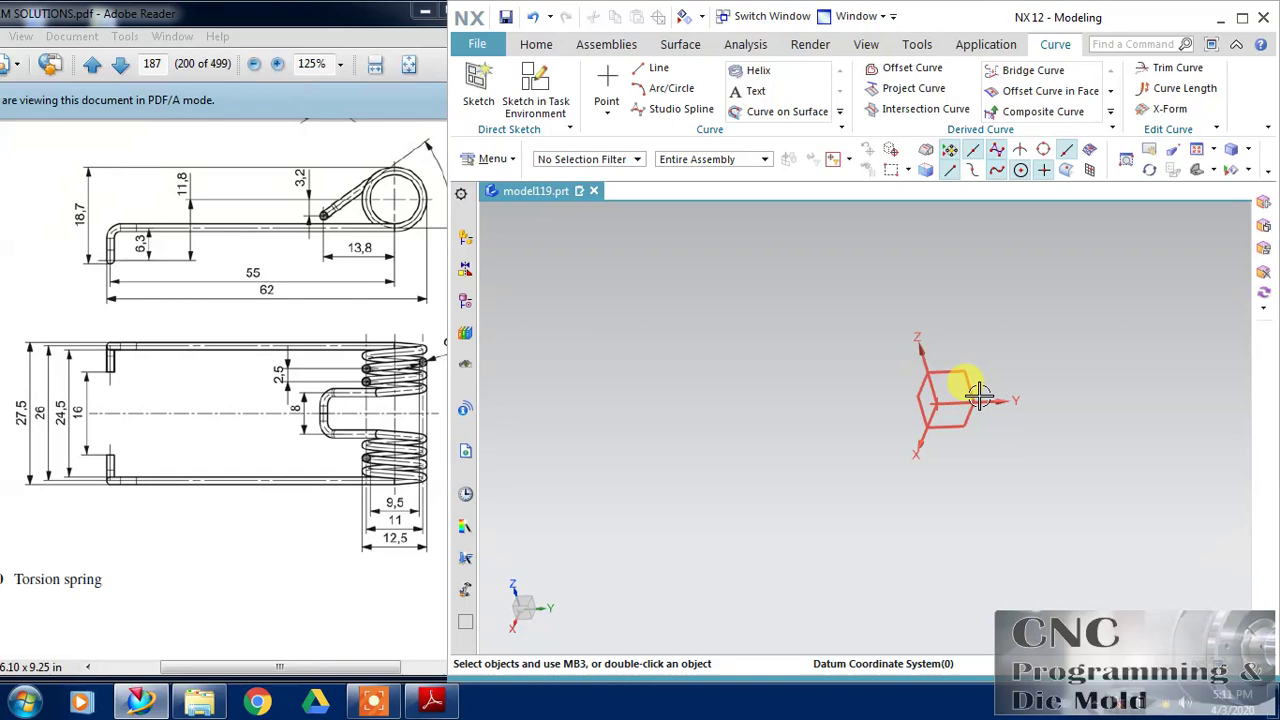
Start a new helix sized by diameter at 11 mm
{"action": "left_click", "coordinate": [758, 70]}
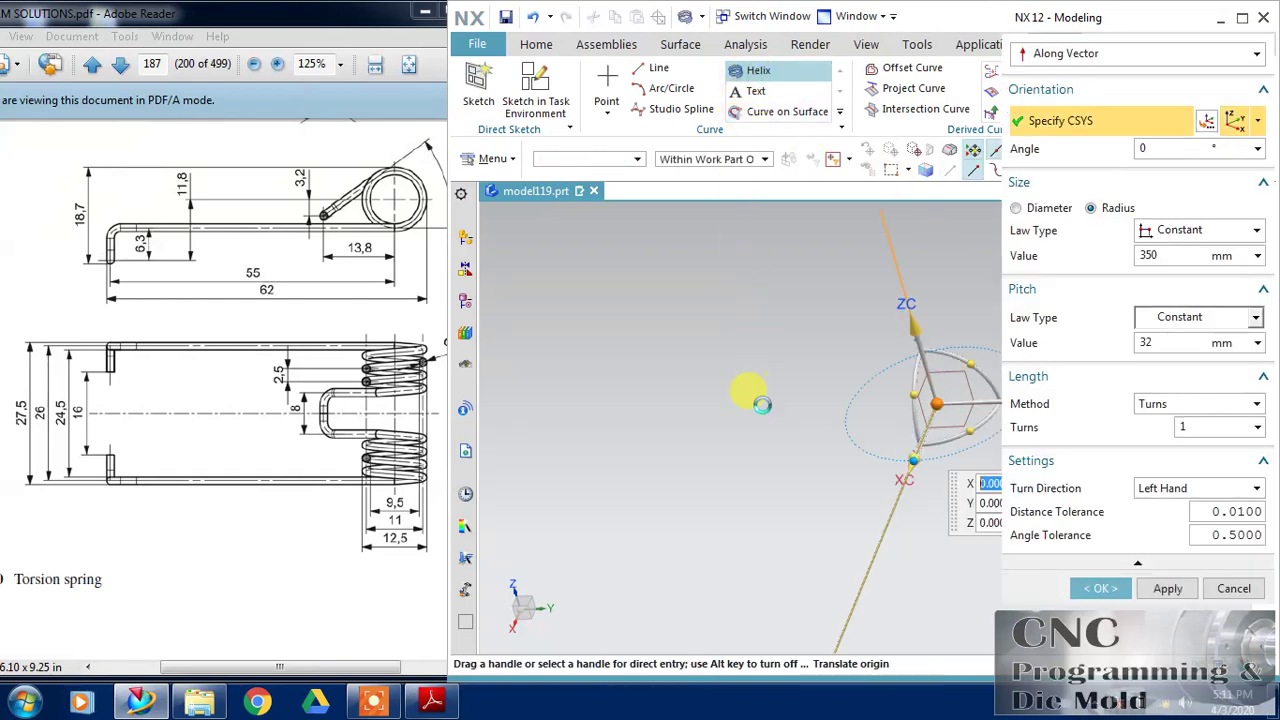
{"action": "key", "text": "ctrl+f"}
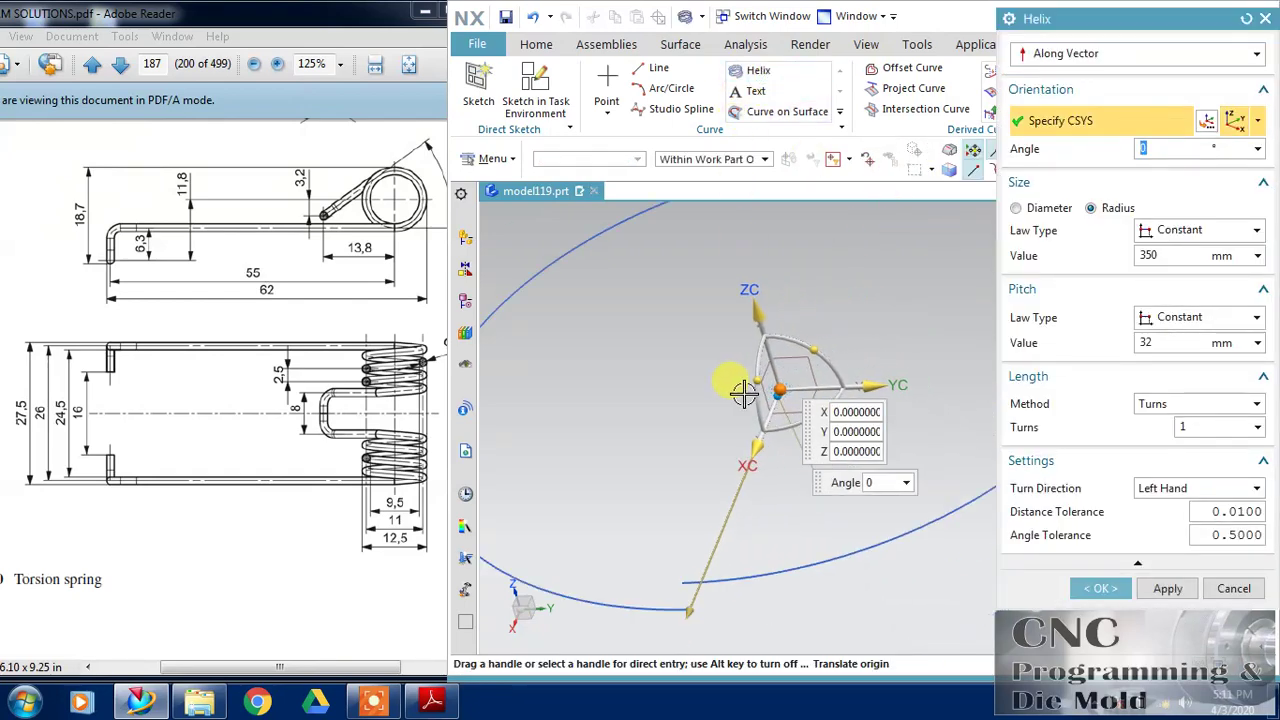
{"action": "scroll", "coordinate": [745, 392], "scroll_direction": "up", "scroll_amount": 2}
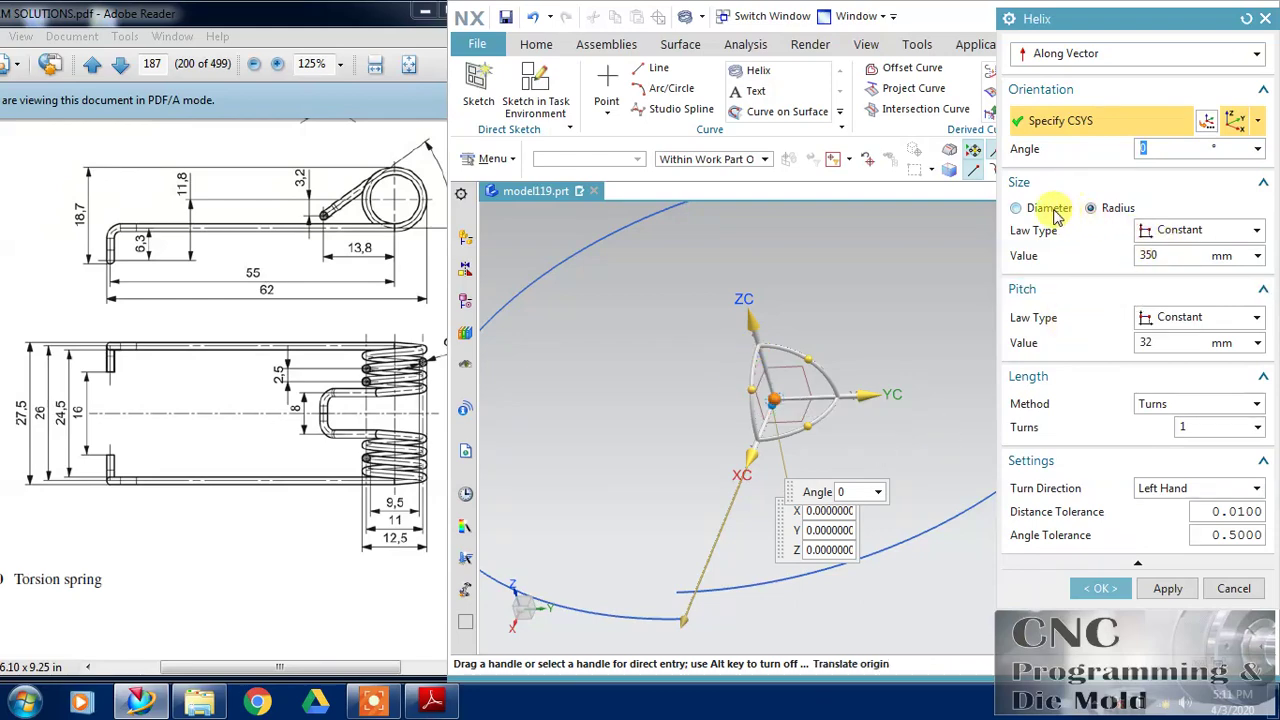
{"action": "left_click", "coordinate": [1017, 208]}
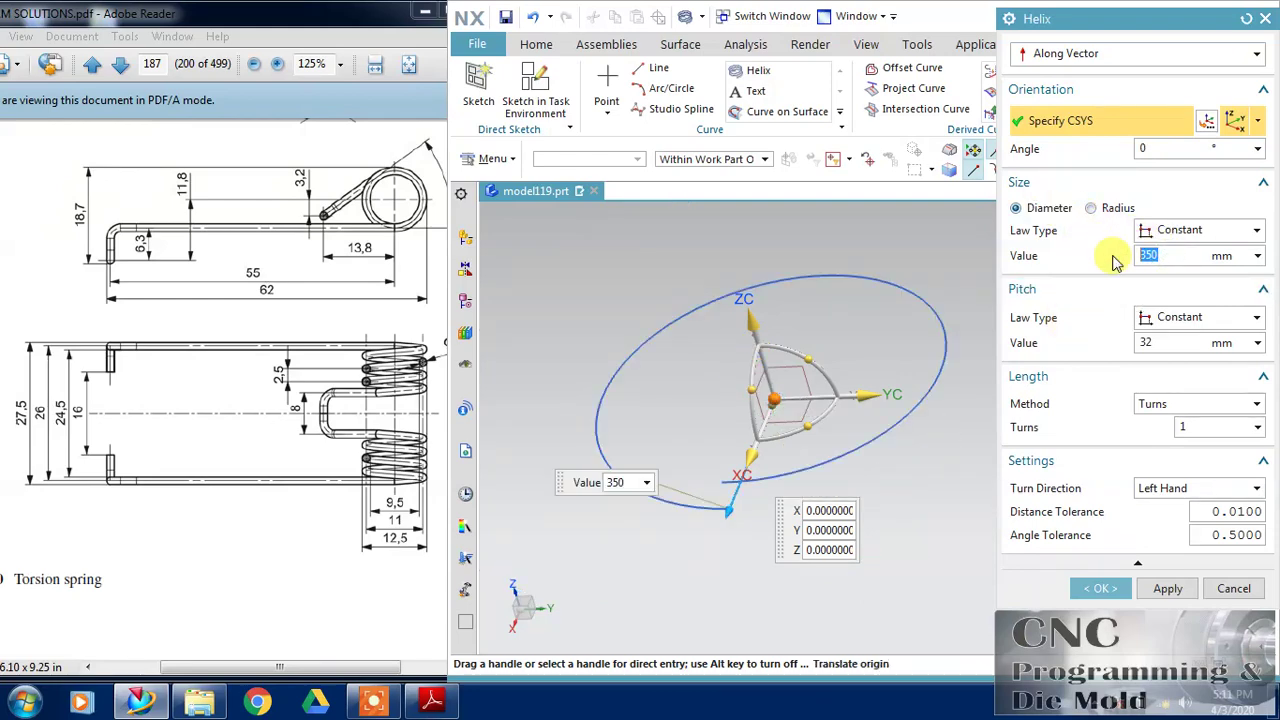
{"action": "type", "text": "11"}
{"action": "key", "text": "Return"}
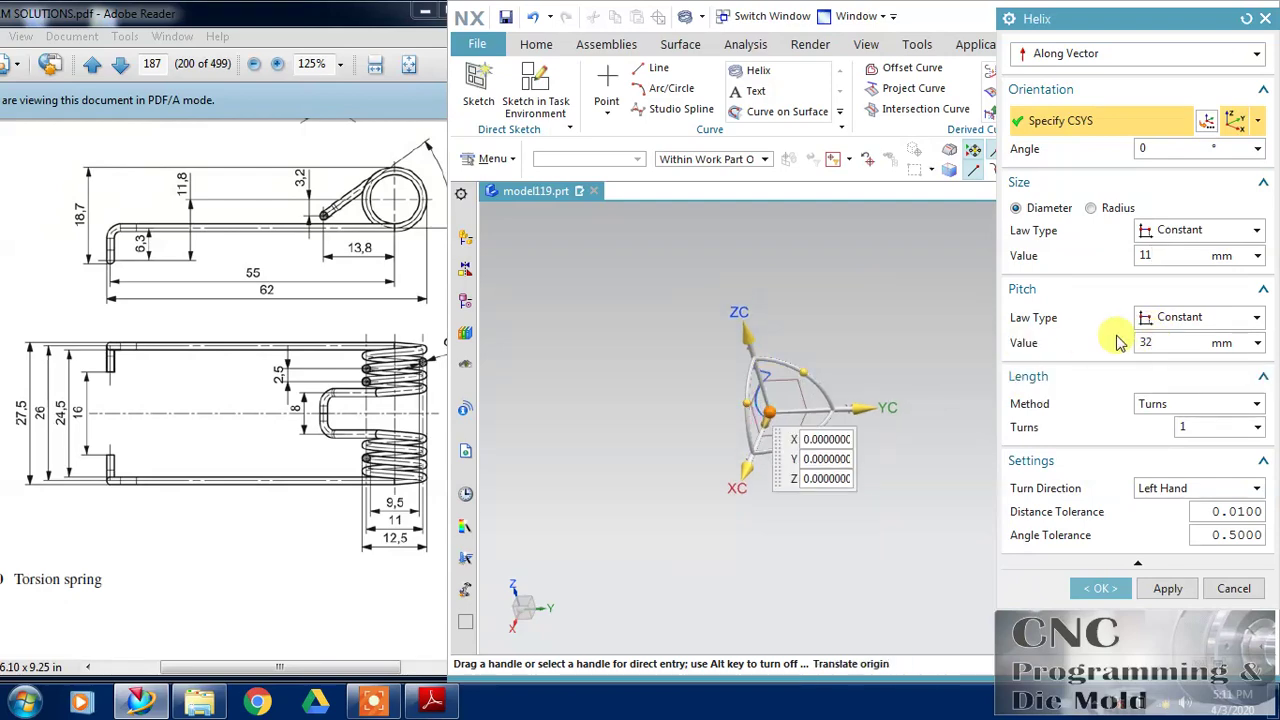
Set the helix pitch to 2.5 mm and turn its axis 90° about YC, checking against the drawing
{"action": "double_click", "coordinate": [1150, 342]}
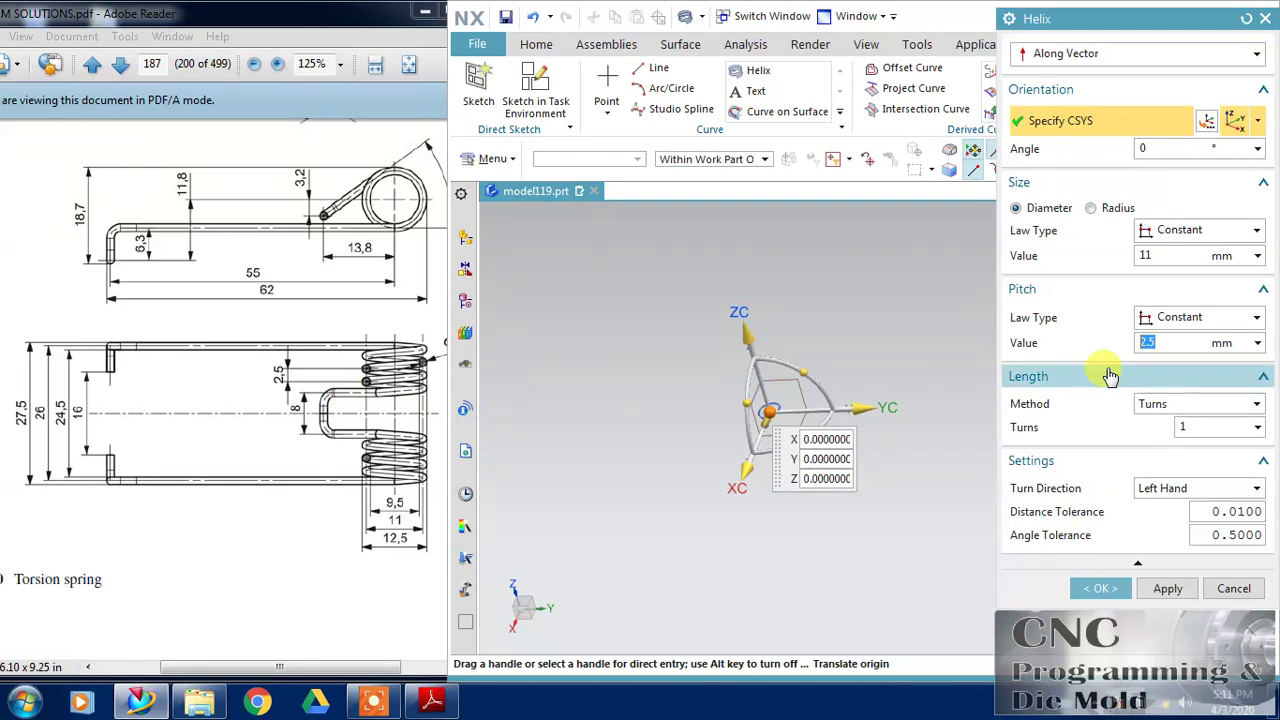
{"action": "middle_click_drag", "start_coordinate": [757, 386], "coordinate": [722, 392], "text": "shift"}
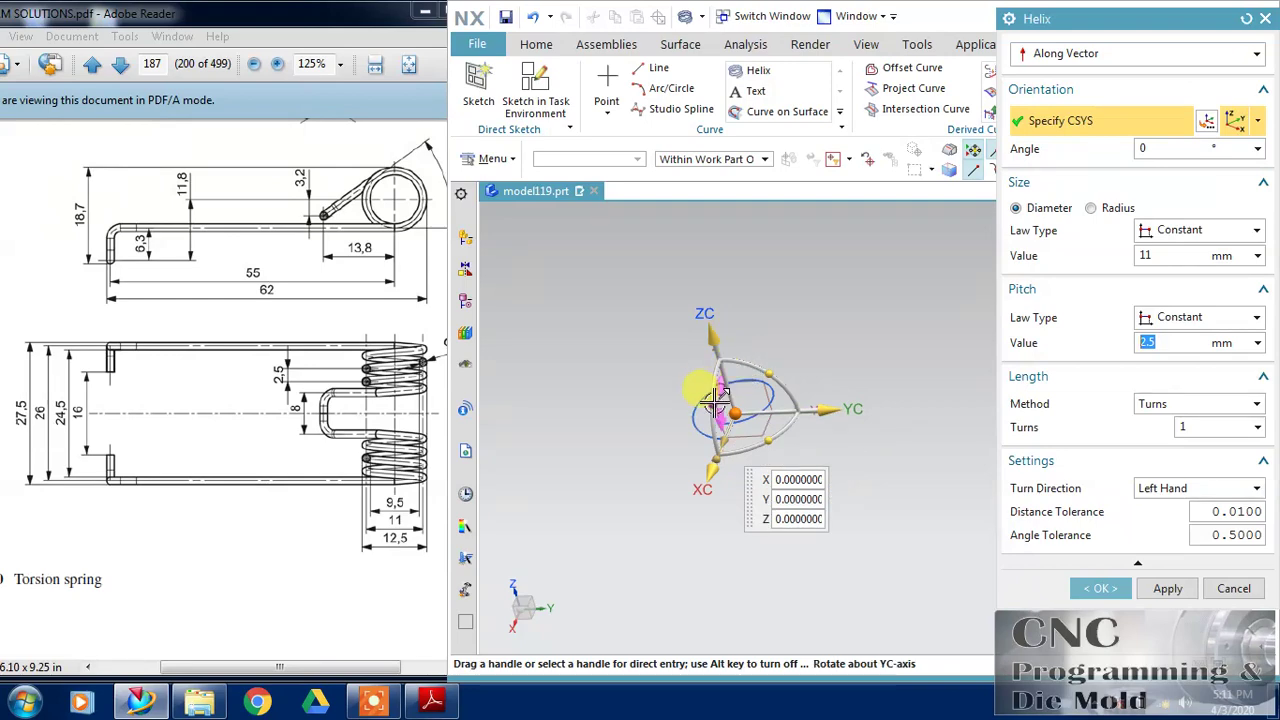
{"action": "left_click_drag", "start_coordinate": [714, 398], "coordinate": [714, 453]}
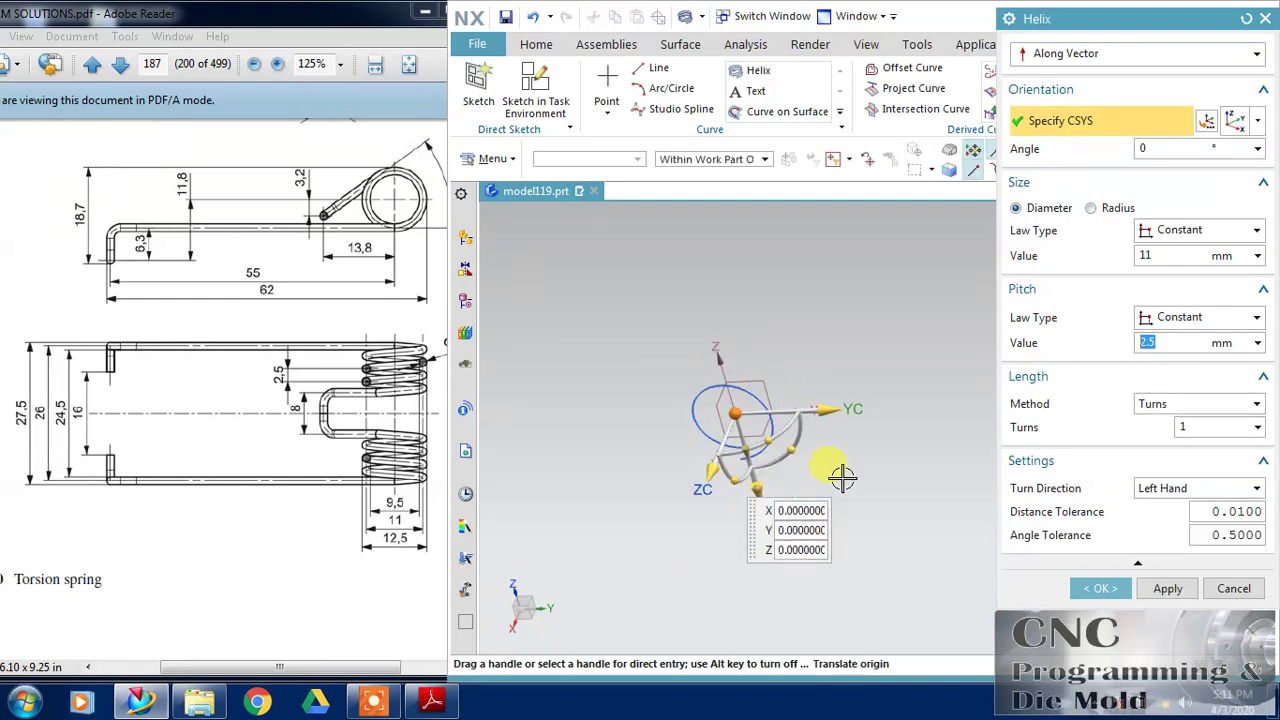
{"action": "mouse_move", "coordinate": [814, 300]}
{"action": "middle_mouse_down"}
{"action": "mouse_move", "coordinate": [848, 345]}
{"action": "mouse_move", "coordinate": [837, 294]}
{"action": "middle_mouse_up"}
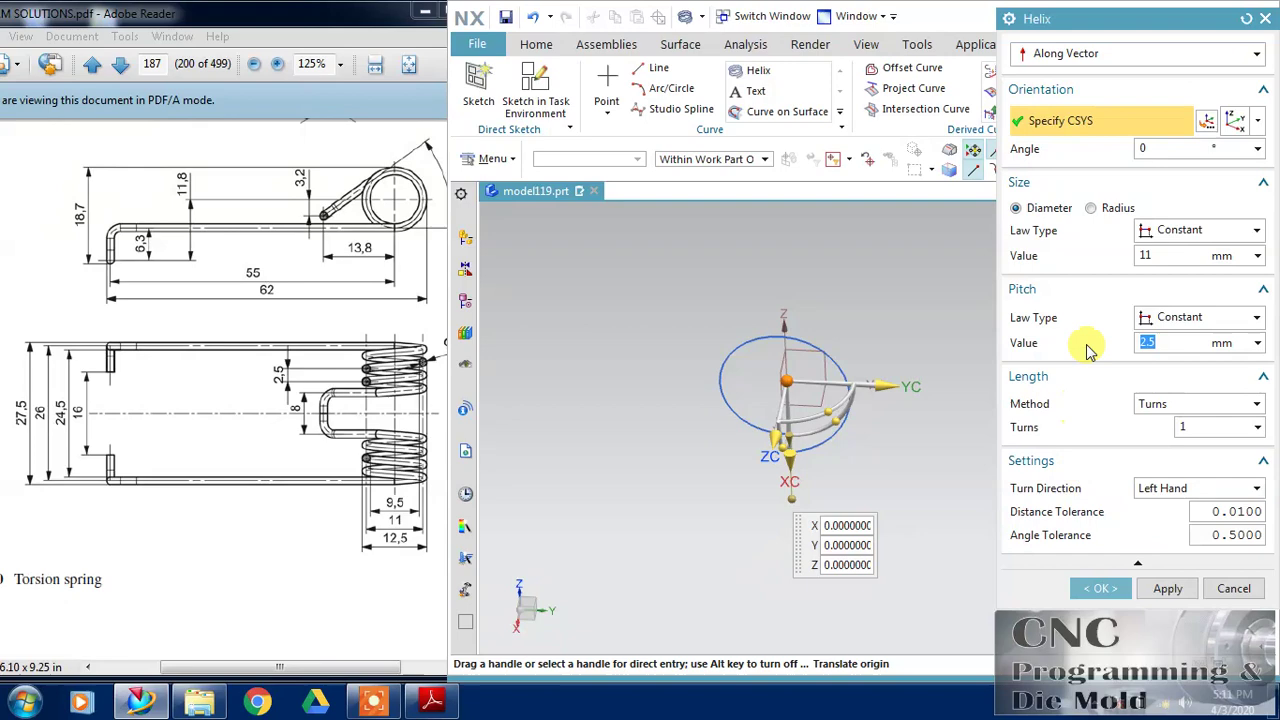
{"action": "middle_click_drag", "start_coordinate": [857, 320], "coordinate": [873, 289]}
{"action": "left_click", "coordinate": [330, 470]}
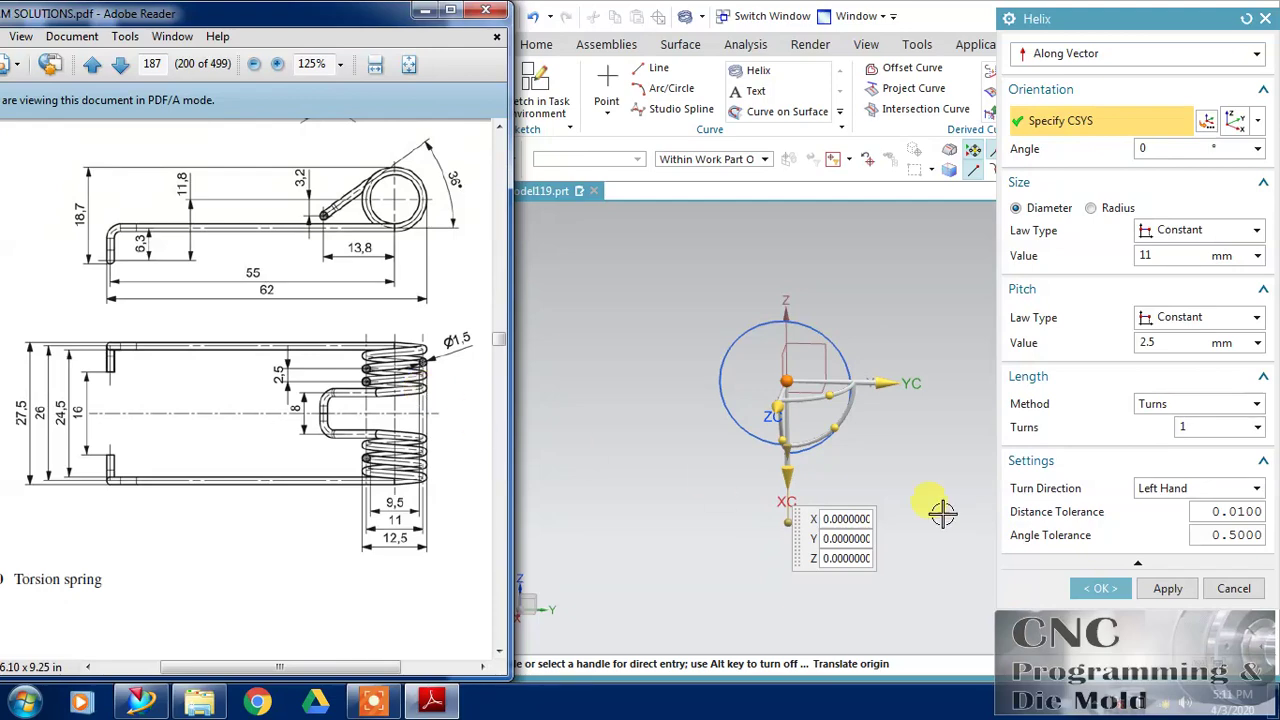
Define the helix length by limits from 0 to 9 mm, giving 3.6 turns
{"action": "left_click", "coordinate": [1183, 403]}
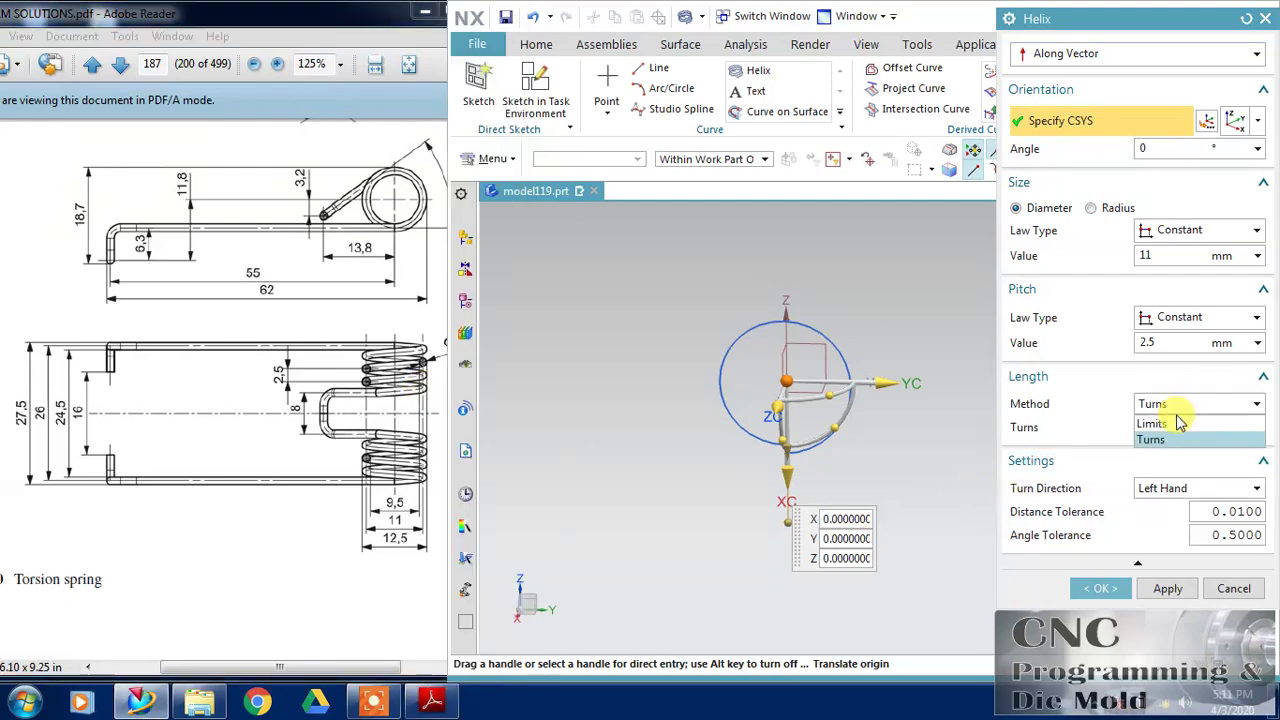
{"action": "left_click", "coordinate": [1175, 420]}
{"action": "left_click", "coordinate": [1168, 473]}
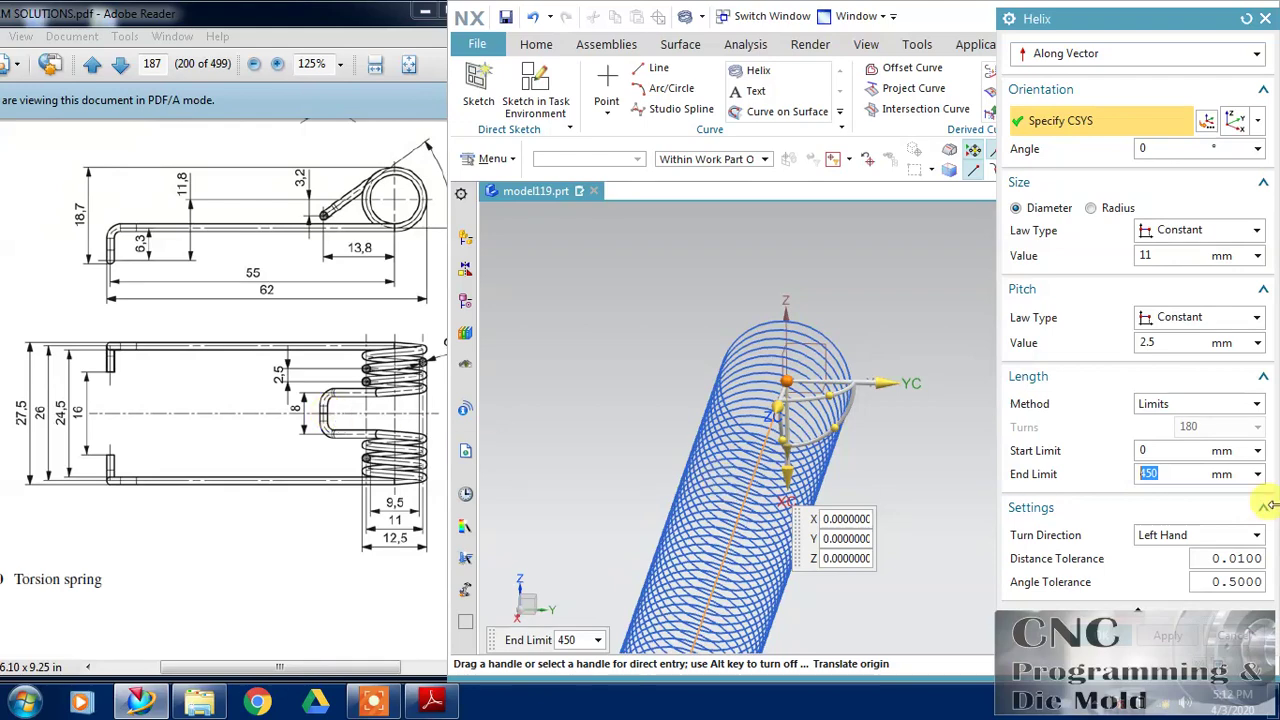
{"action": "type", "text": "22"}
{"action": "left_click", "coordinate": [1168, 450]}
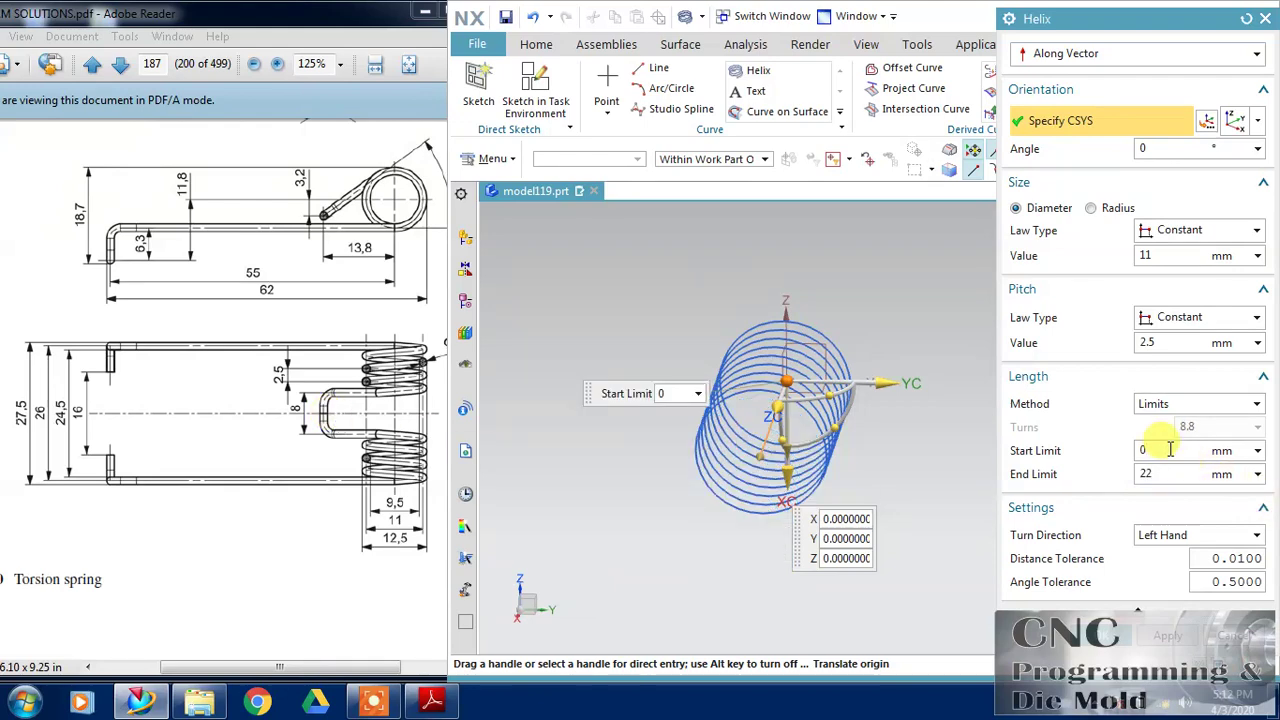
{"action": "middle_click_drag", "start_coordinate": [902, 459], "coordinate": [891, 509]}
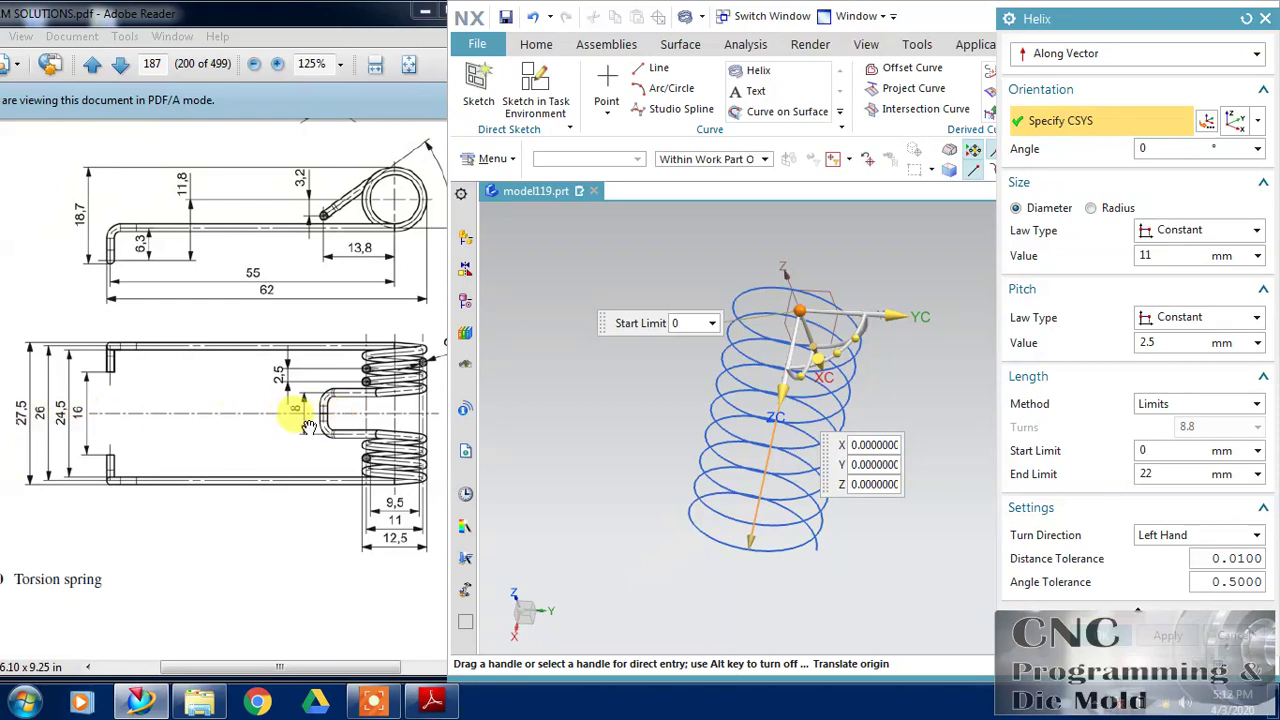
{"action": "left_click", "coordinate": [1145, 473]}
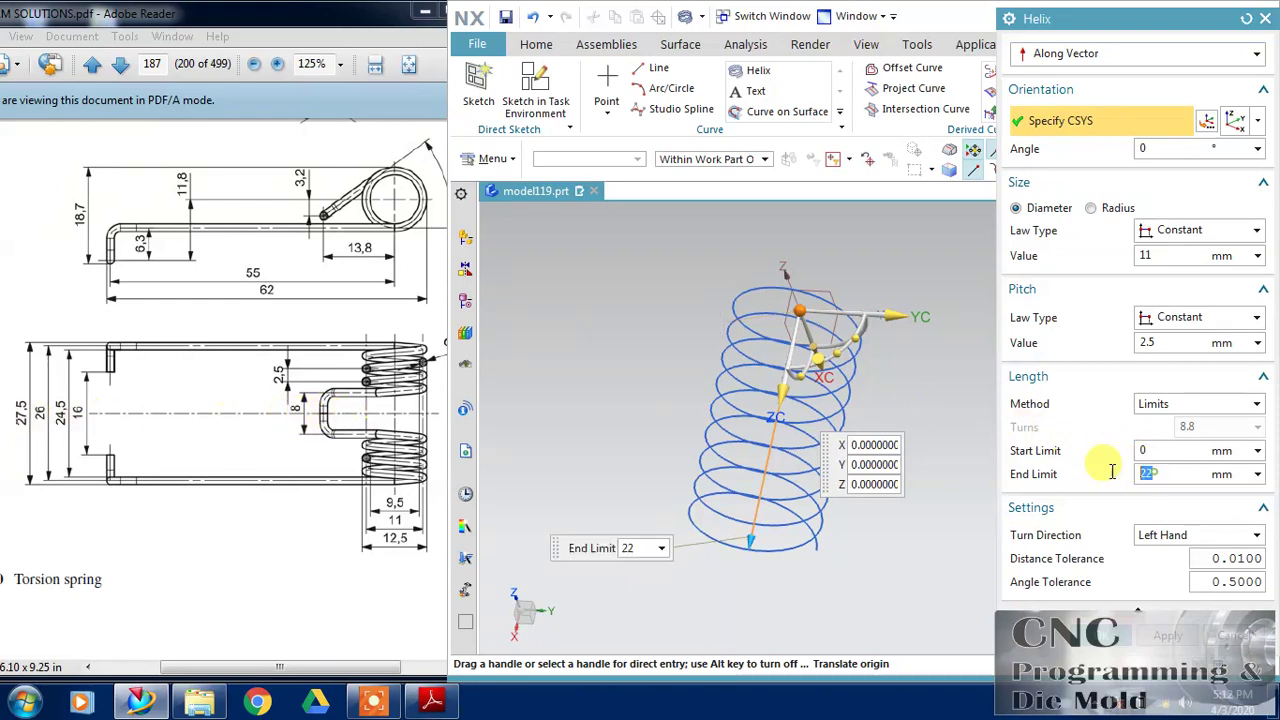
{"action": "left_click", "coordinate": [1181, 451]}
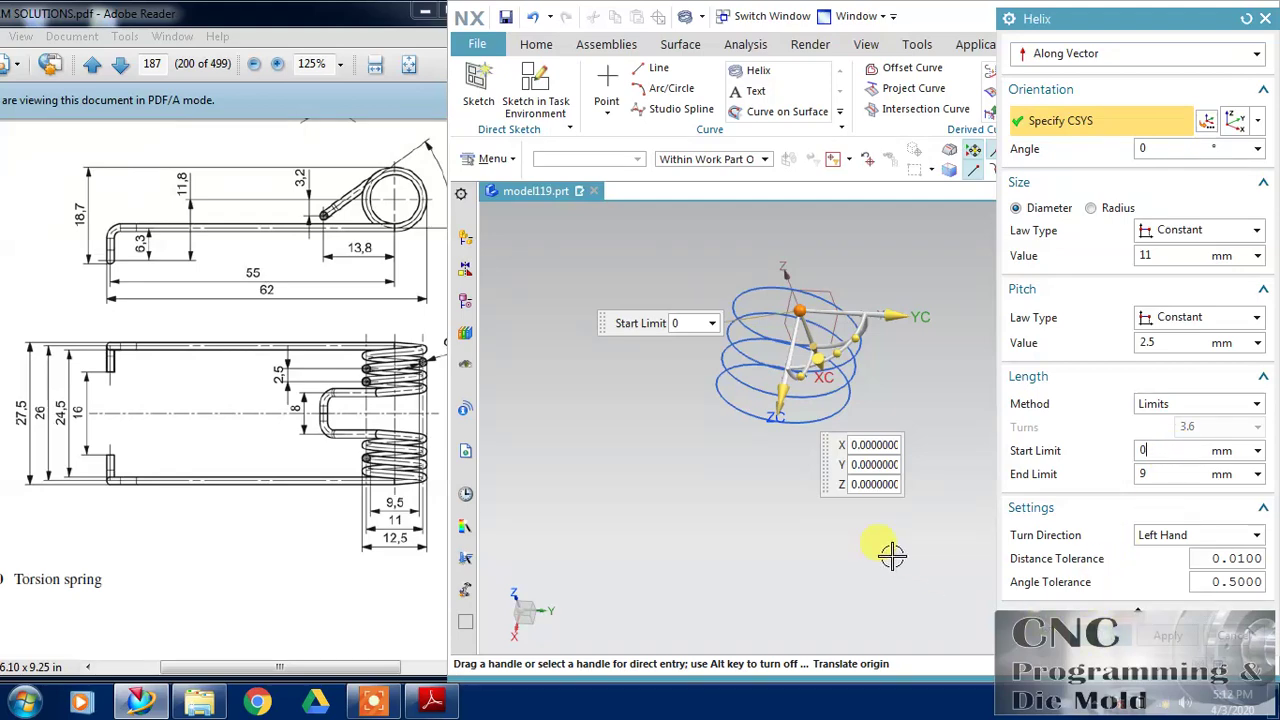
{"action": "middle_click_drag", "start_coordinate": [804, 543], "coordinate": [828, 508]}
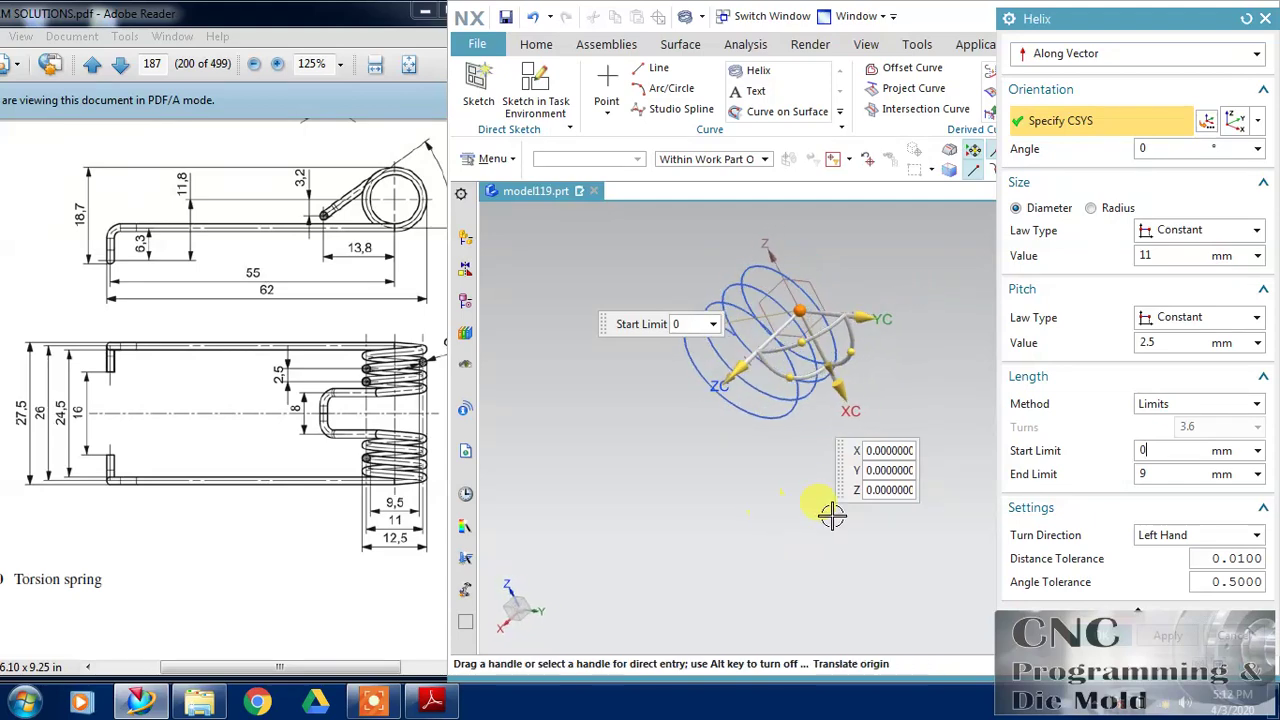
Compare right-hand and left-hand turn direction, keeping the 3.6-turn helix left-handed
{"action": "left_click", "coordinate": [1198, 535]}
{"action": "left_click", "coordinate": [1174, 552]}
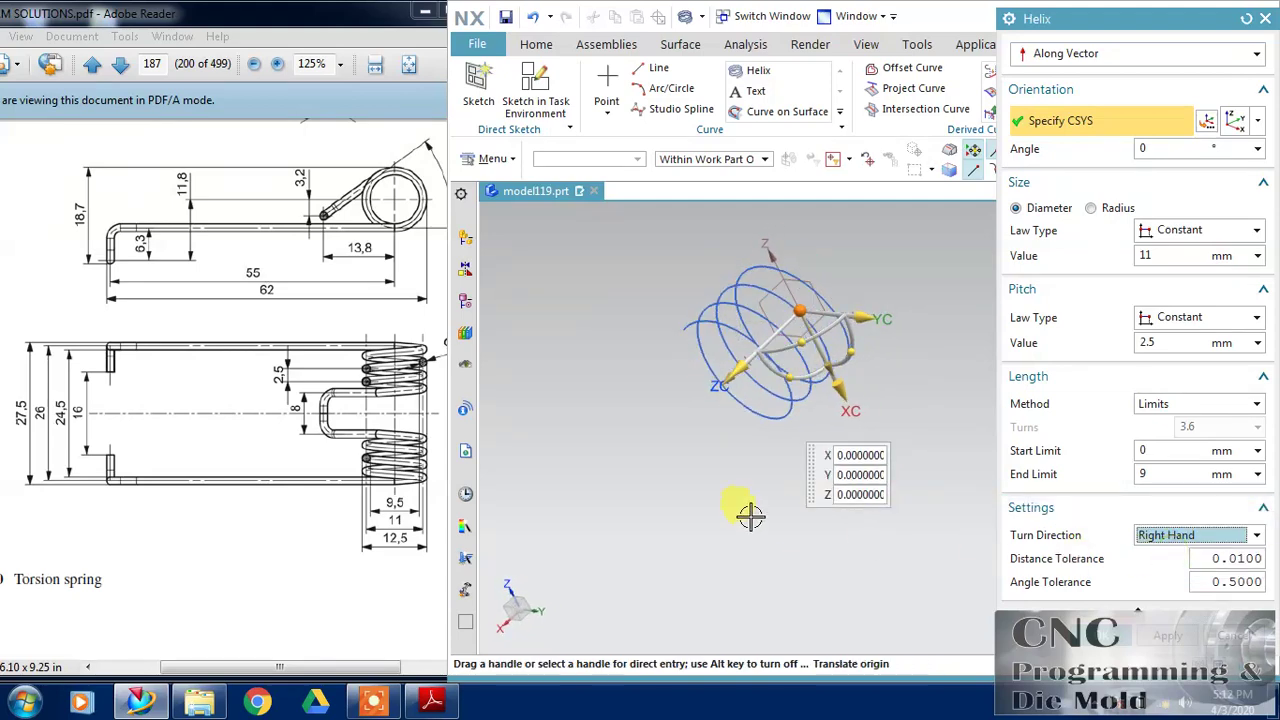
{"action": "middle_click_drag", "start_coordinate": [750, 516], "coordinate": [774, 481]}
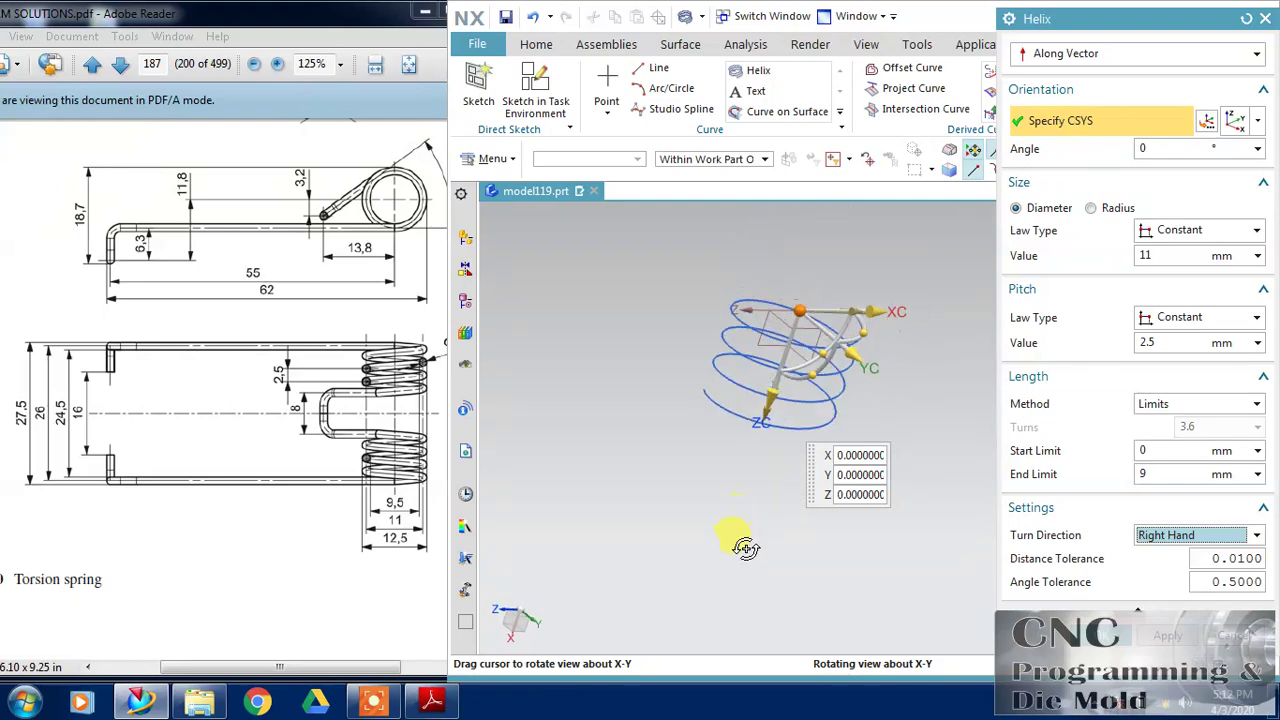
{"action": "middle_click_drag", "start_coordinate": [768, 500], "coordinate": [779, 476]}
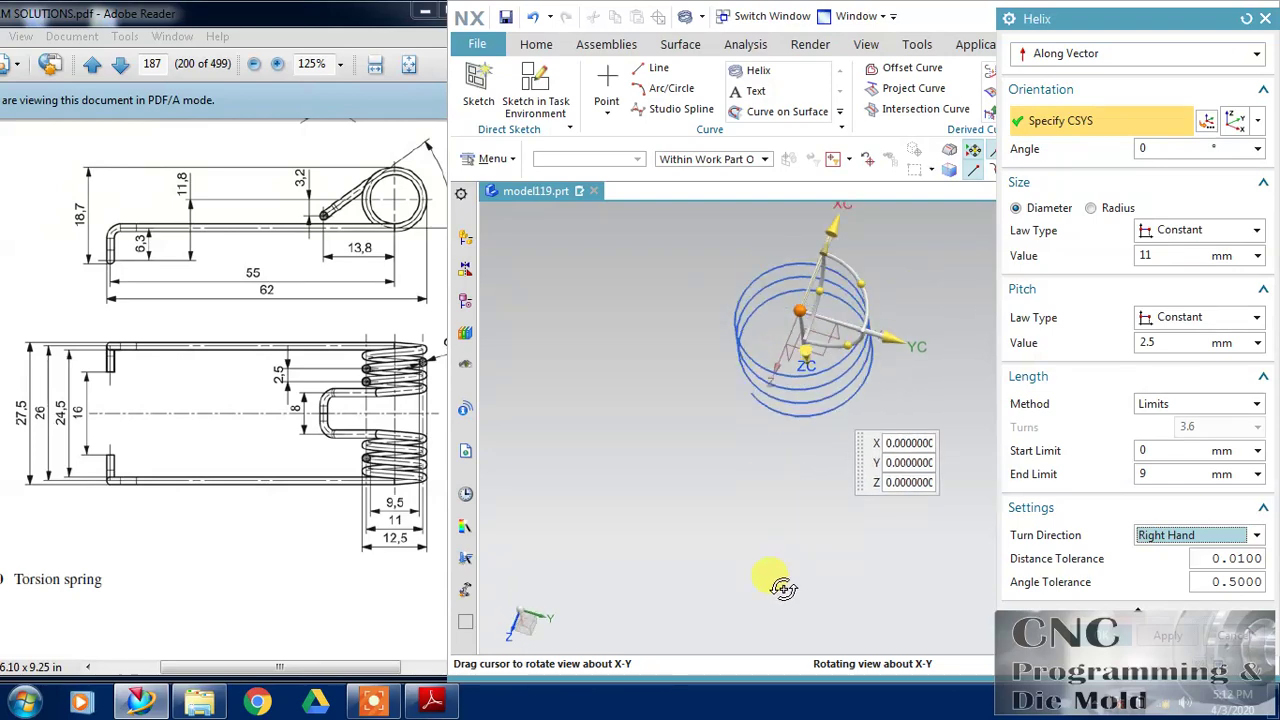
{"action": "middle_click_drag", "start_coordinate": [783, 588], "coordinate": [748, 608]}
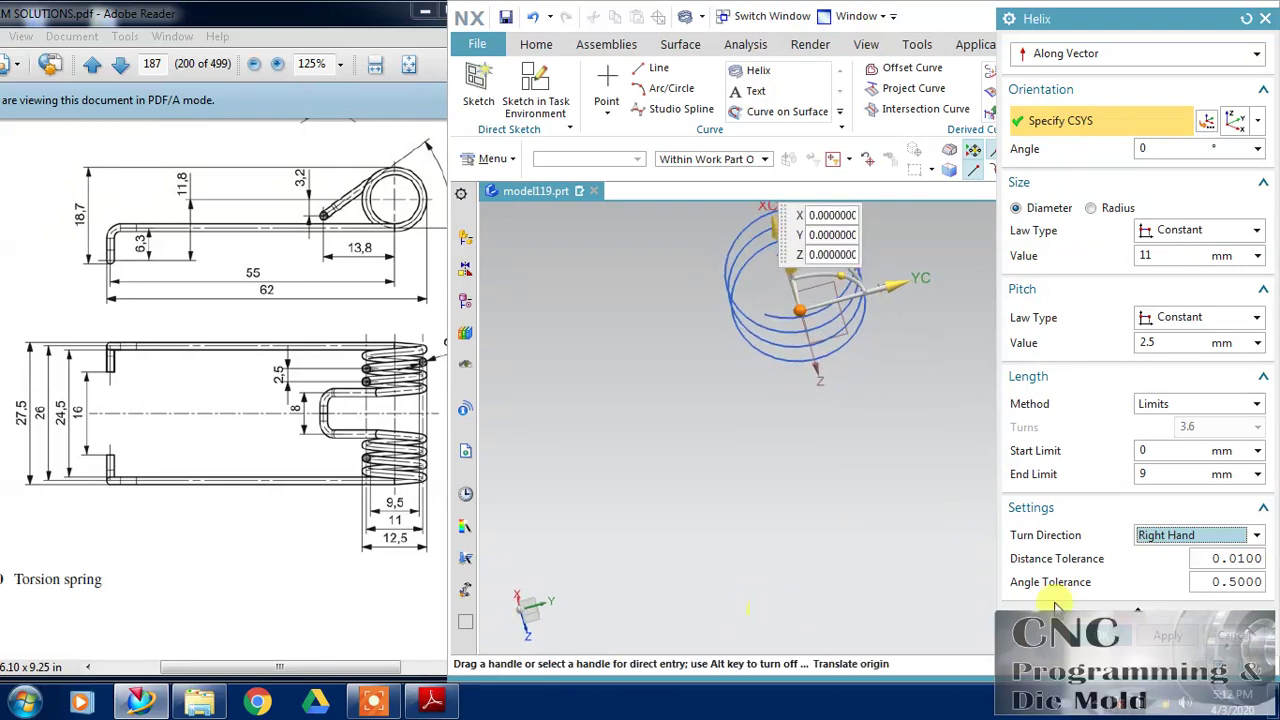
{"action": "left_click", "coordinate": [1188, 537]}
{"action": "left_click", "coordinate": [1162, 567]}
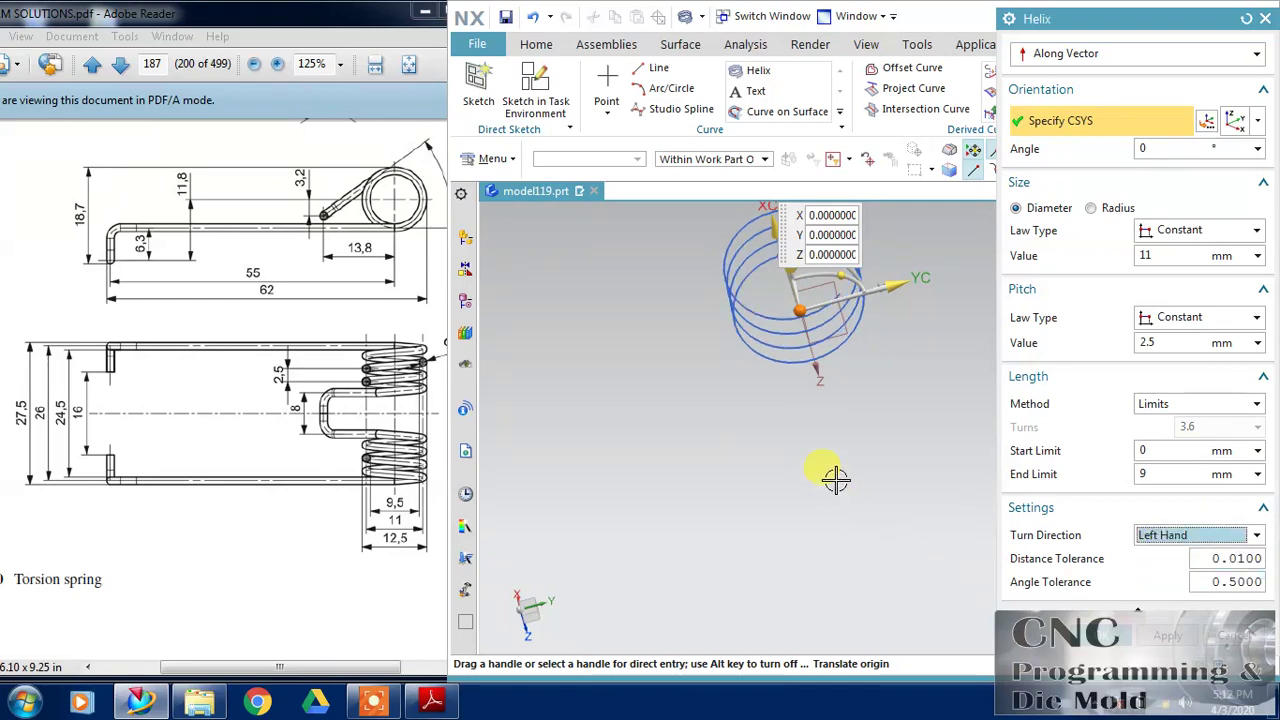
{"action": "middle_click_drag", "start_coordinate": [835, 480], "coordinate": [786, 494]}
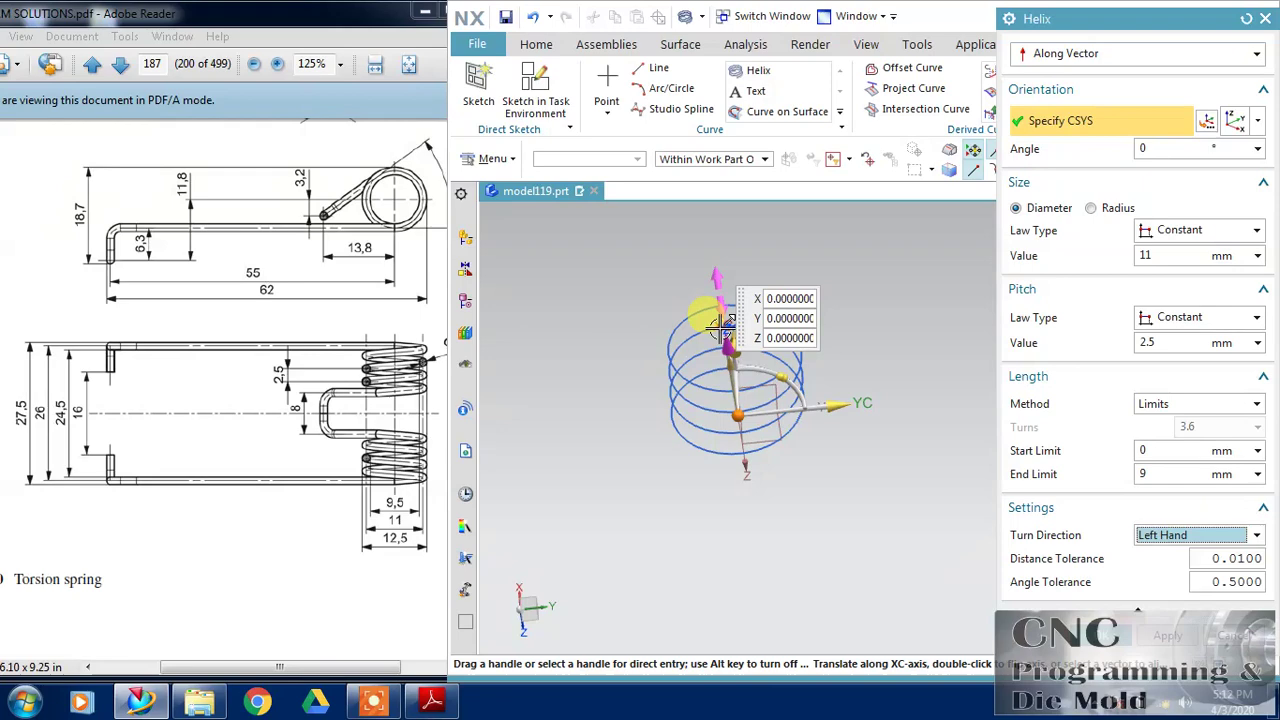
{"action": "left_click_drag", "start_coordinate": [740, 305], "coordinate": [857, 265]}
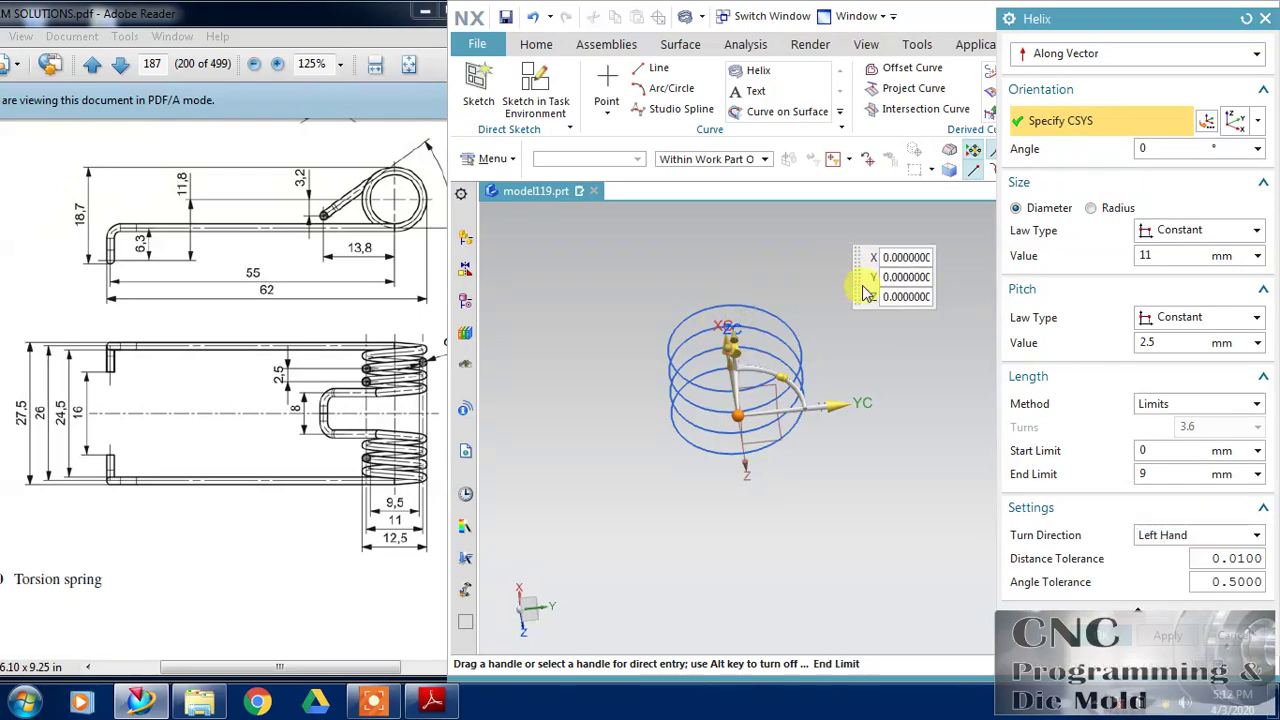
{"action": "middle_click_drag", "start_coordinate": [866, 491], "coordinate": [830, 498]}
{"action": "middle_click", "coordinate": [904, 558]}
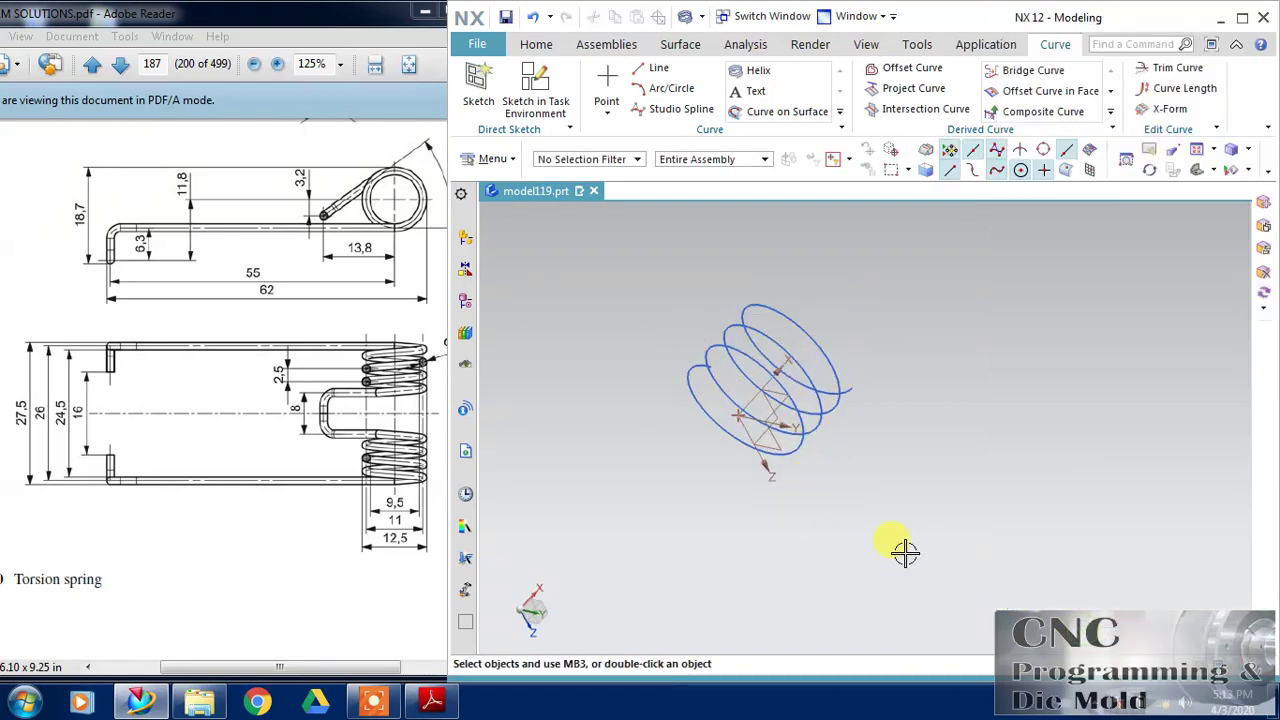
{"action": "middle_click_drag", "start_coordinate": [904, 552], "coordinate": [911, 454]}
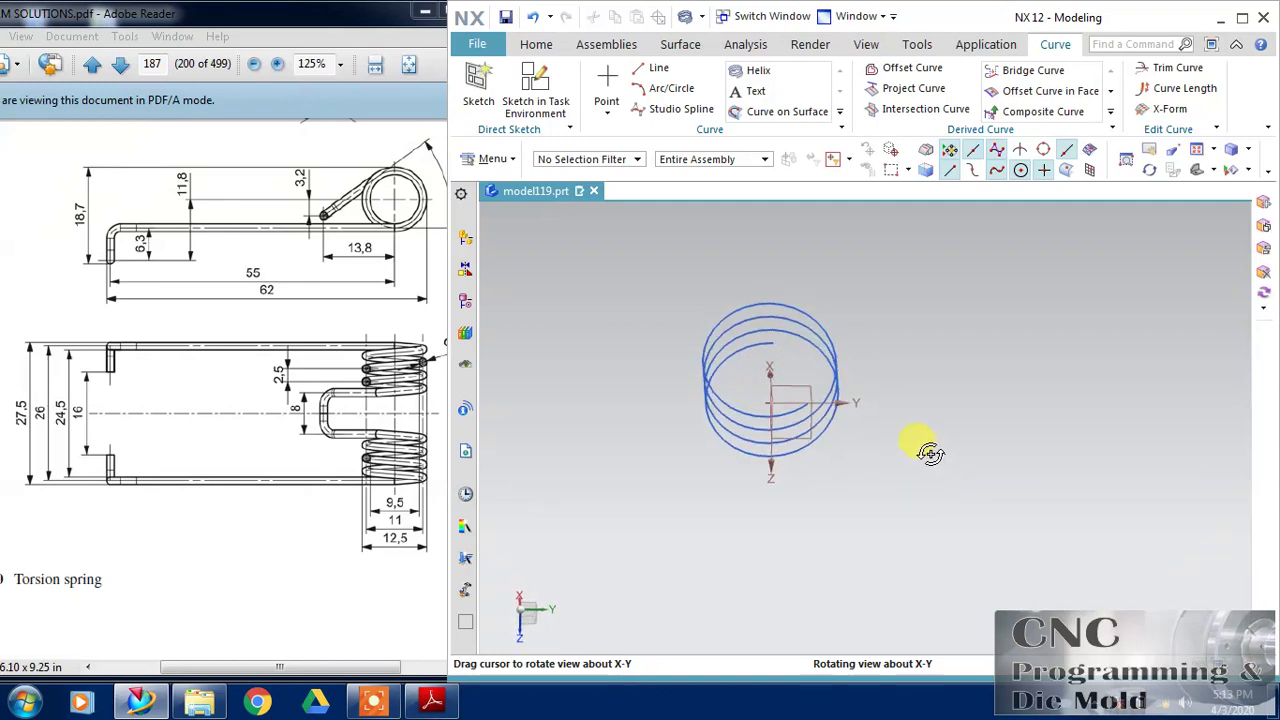
{"action": "middle_click_drag", "start_coordinate": [930, 453], "coordinate": [1070, 458]}
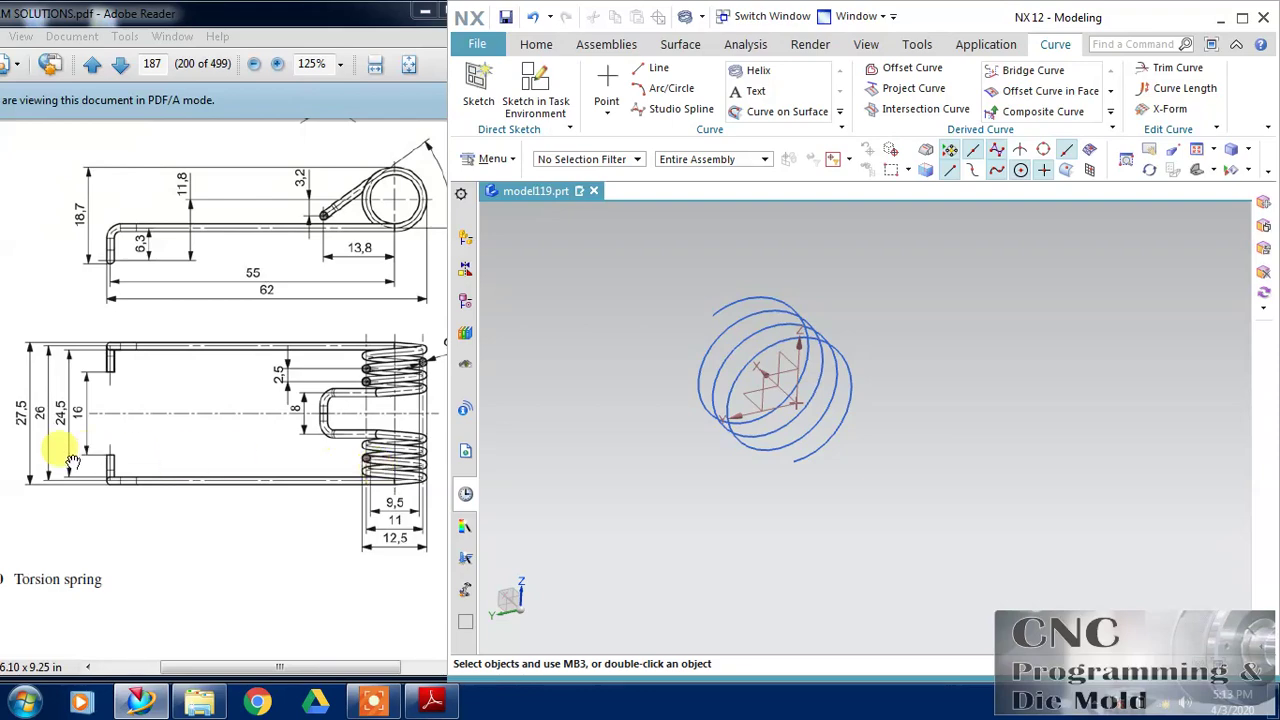
Draw a 55 mm straight leg along YC from the helix end
{"action": "left_click", "coordinate": [652, 68]}
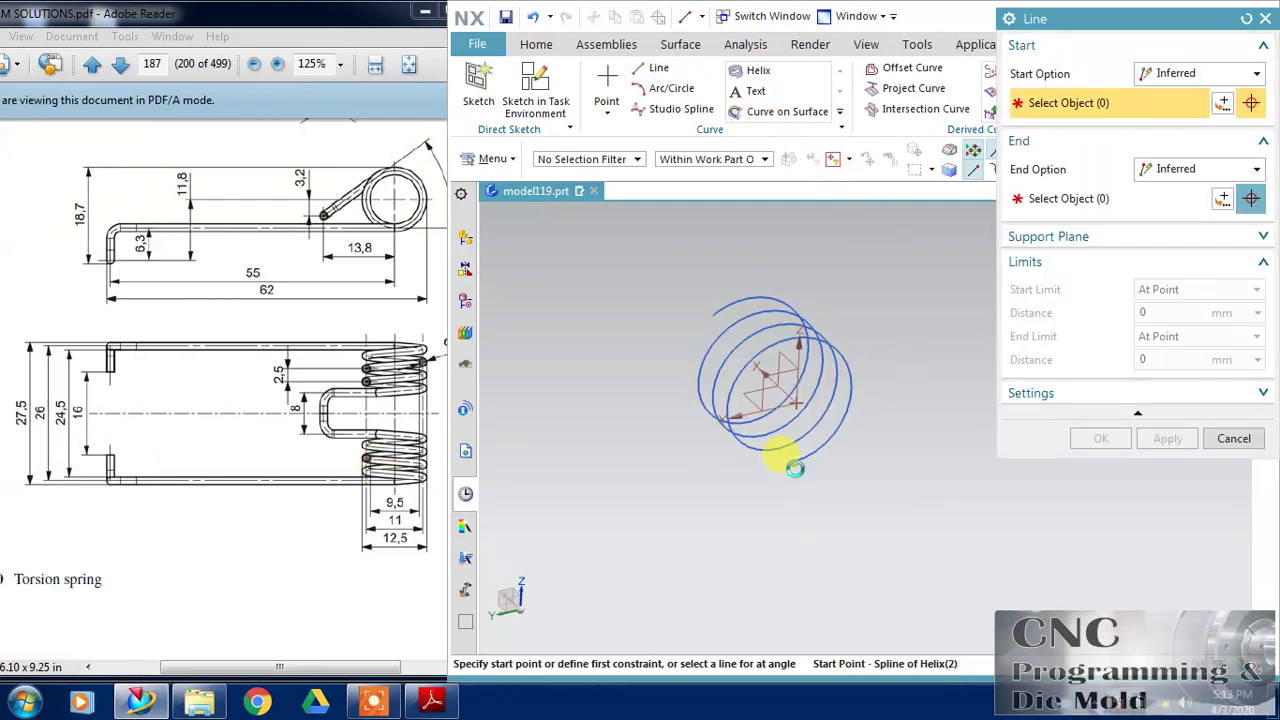
{"action": "left_click", "coordinate": [790, 462]}
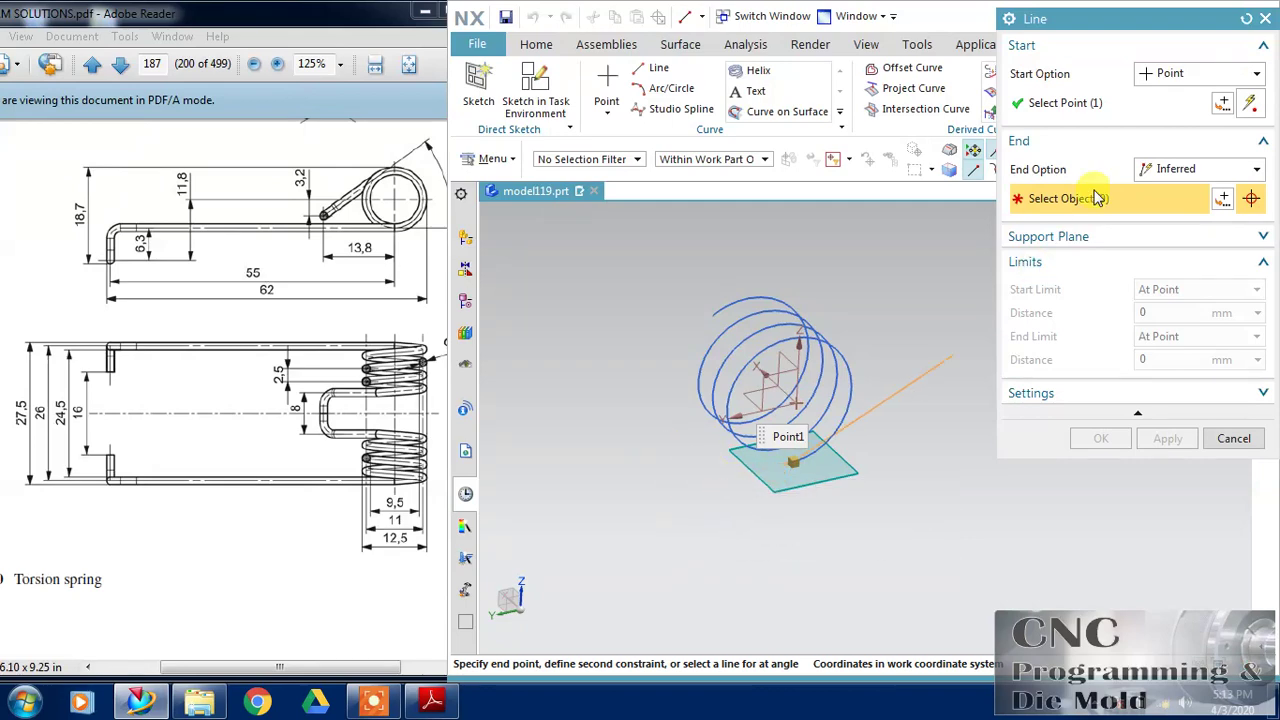
{"action": "left_click", "coordinate": [1170, 170]}
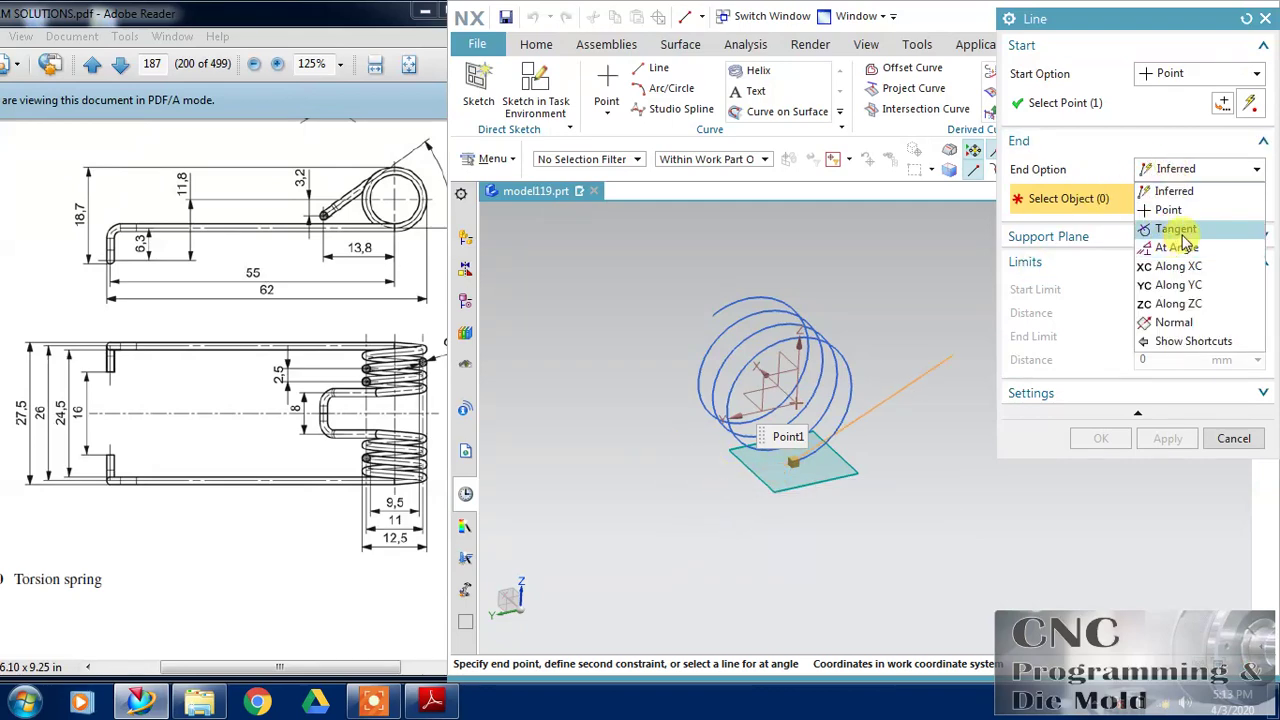
{"action": "left_click", "coordinate": [1175, 284]}
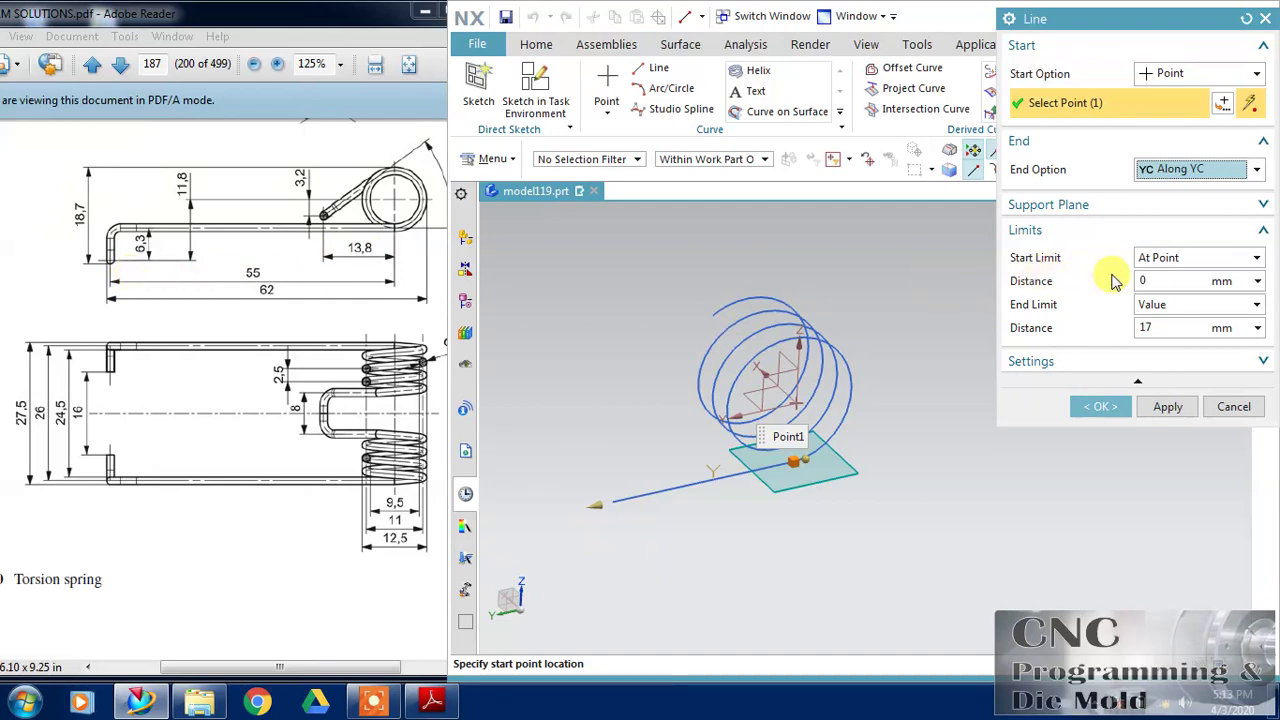
{"action": "left_click", "coordinate": [1166, 328]}
{"action": "type", "text": "50"}
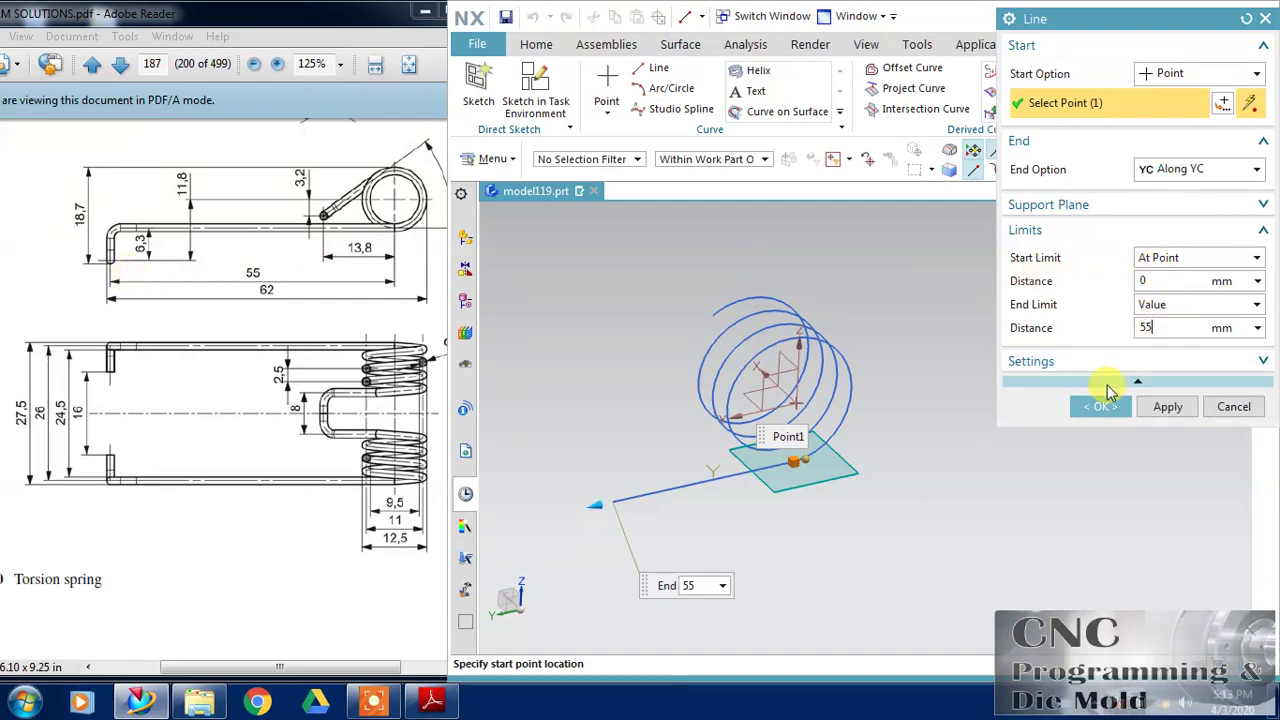
{"action": "left_click", "coordinate": [1100, 406]}
{"action": "middle_click_drag", "start_coordinate": [1064, 385], "coordinate": [795, 445]}
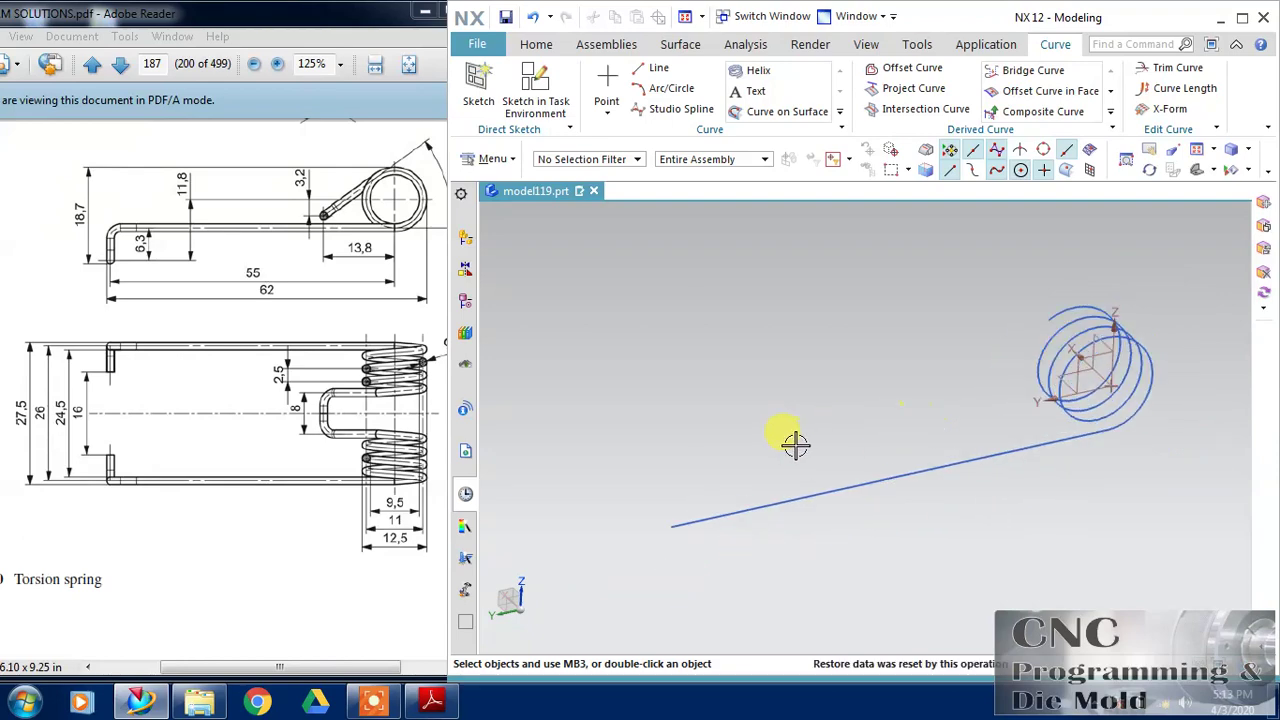
Add a 5 mm line along XC at the straight leg's free end
{"action": "left_click", "coordinate": [655, 68]}
{"action": "left_click", "coordinate": [662, 532]}
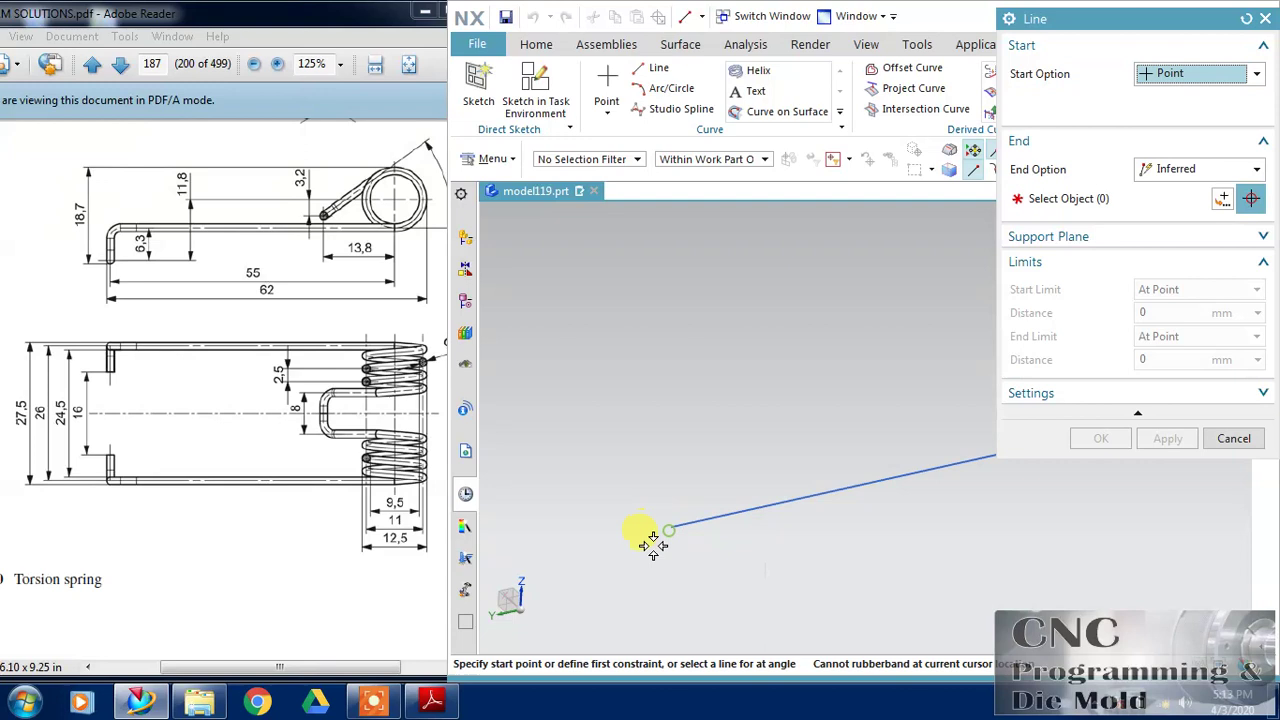
{"action": "left_click", "coordinate": [1183, 172]}
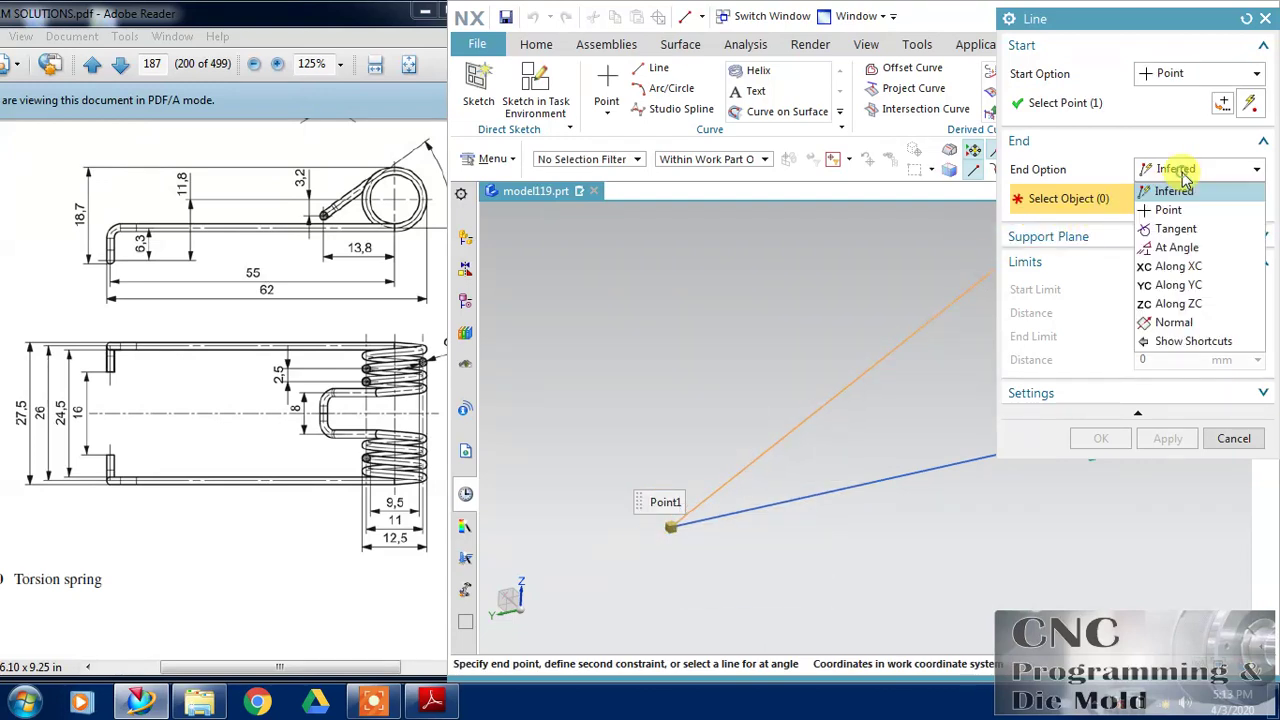
{"action": "left_click", "coordinate": [1176, 266]}
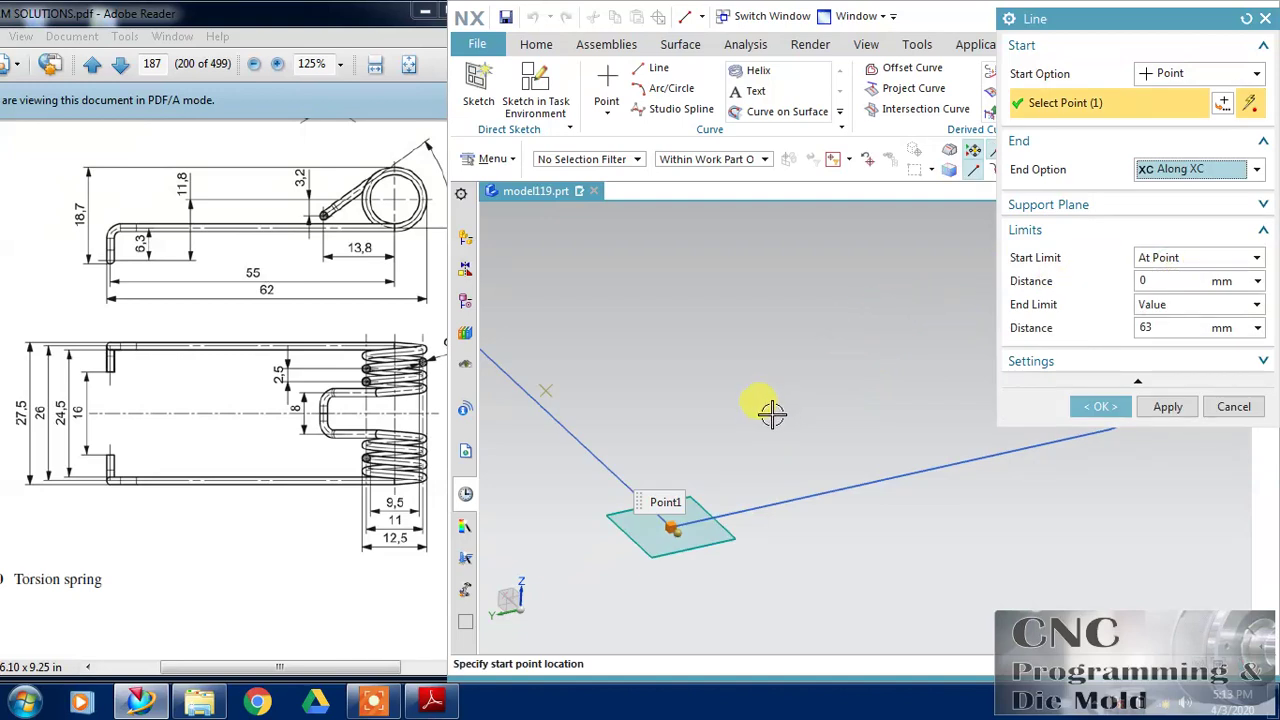
{"action": "scroll", "coordinate": [772, 412], "scroll_direction": "down", "scroll_amount": 2}
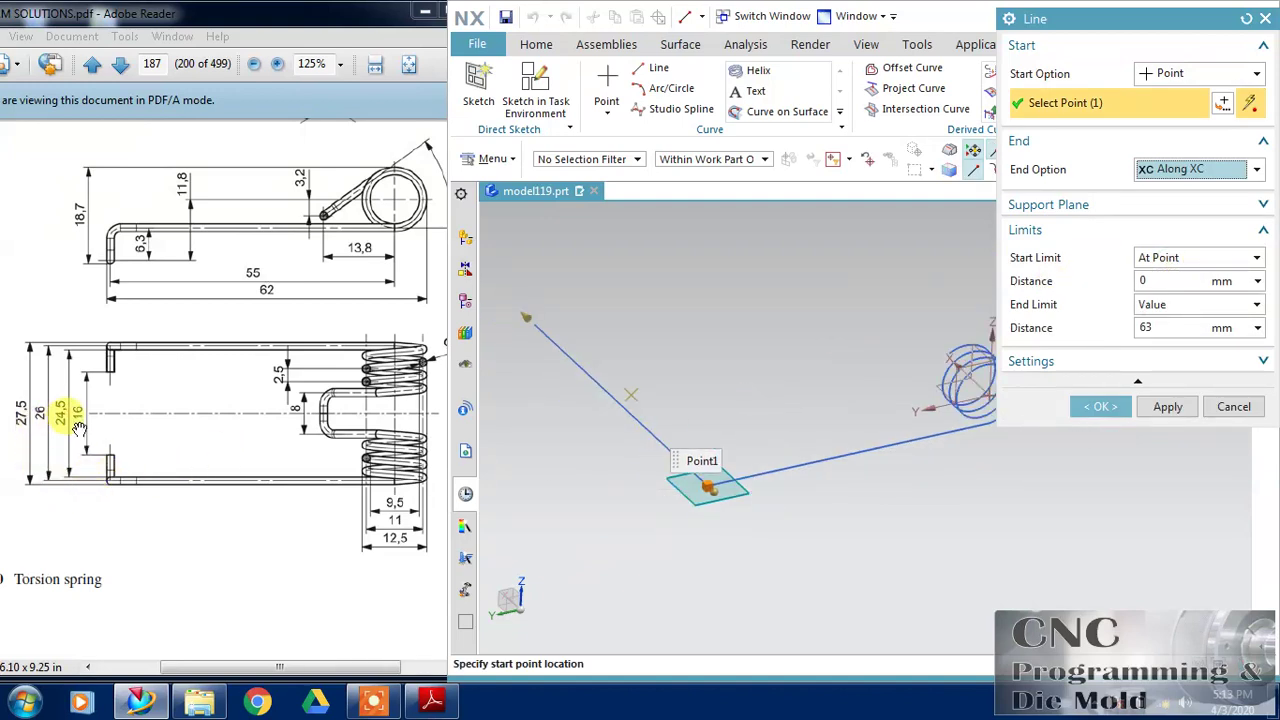
{"action": "left_click", "coordinate": [1163, 327]}
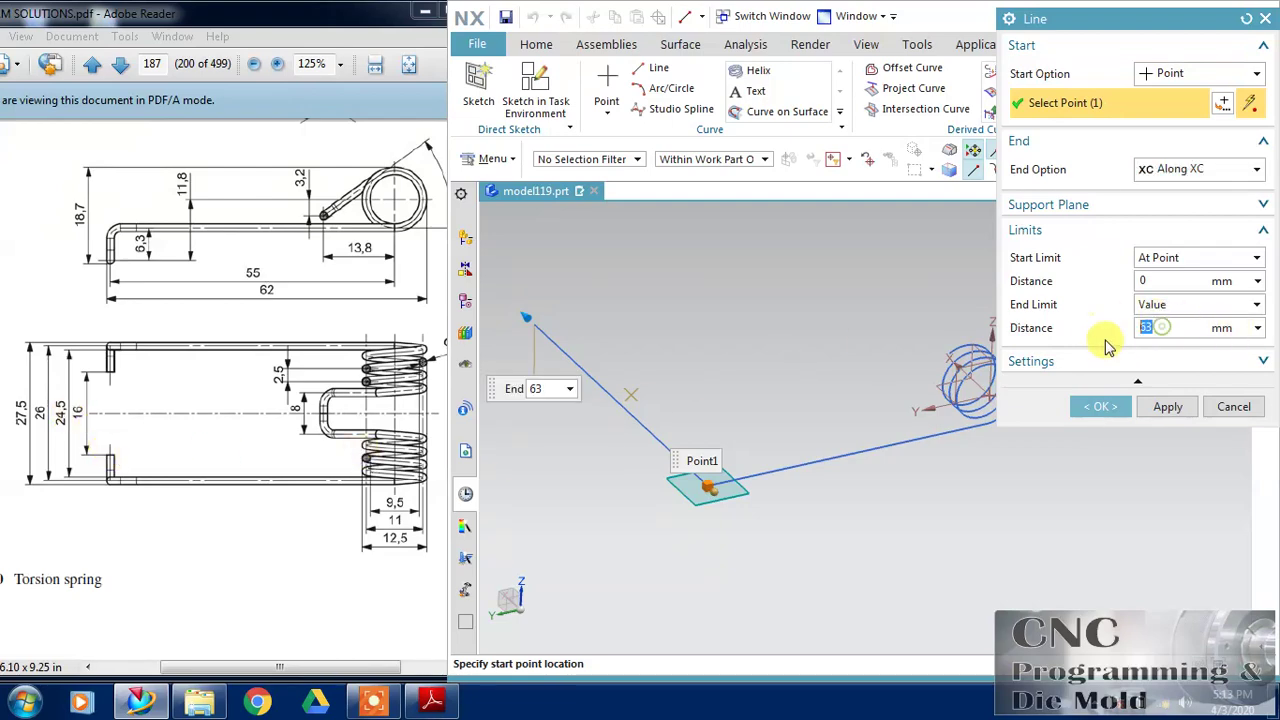
{"action": "left_click", "coordinate": [1160, 407]}
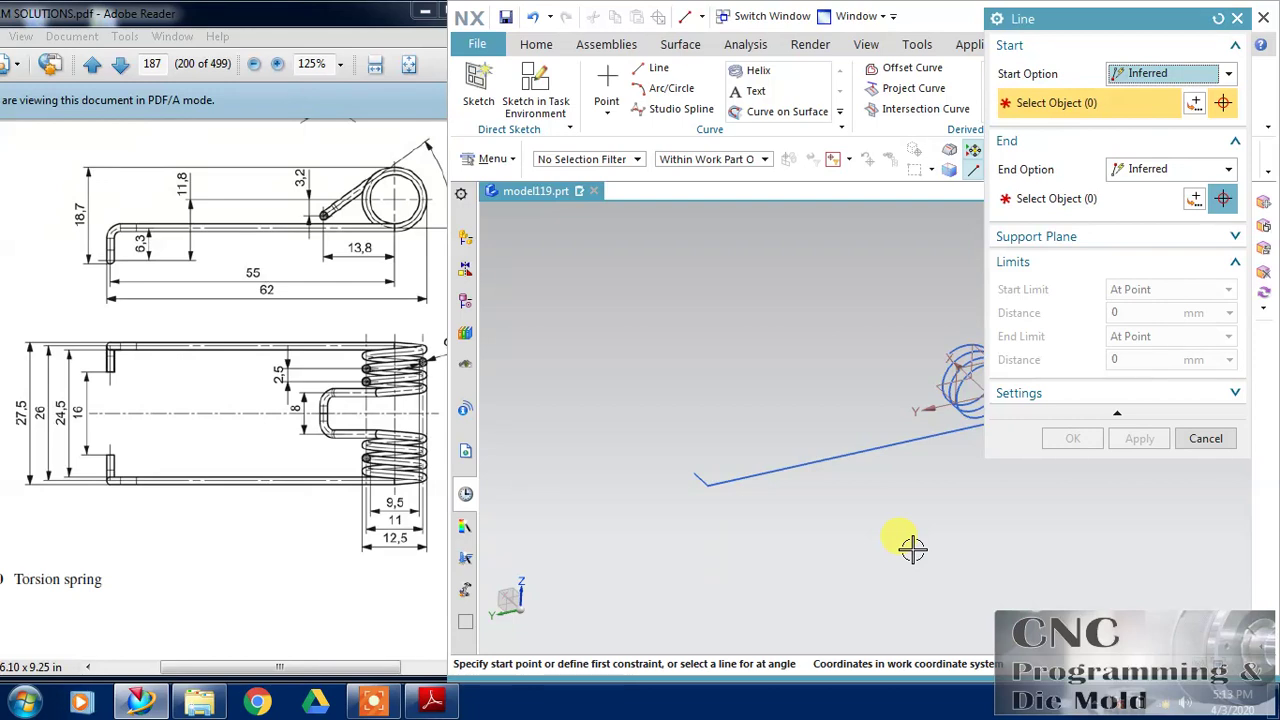
{"action": "middle_click_drag", "start_coordinate": [891, 538], "coordinate": [834, 553]}
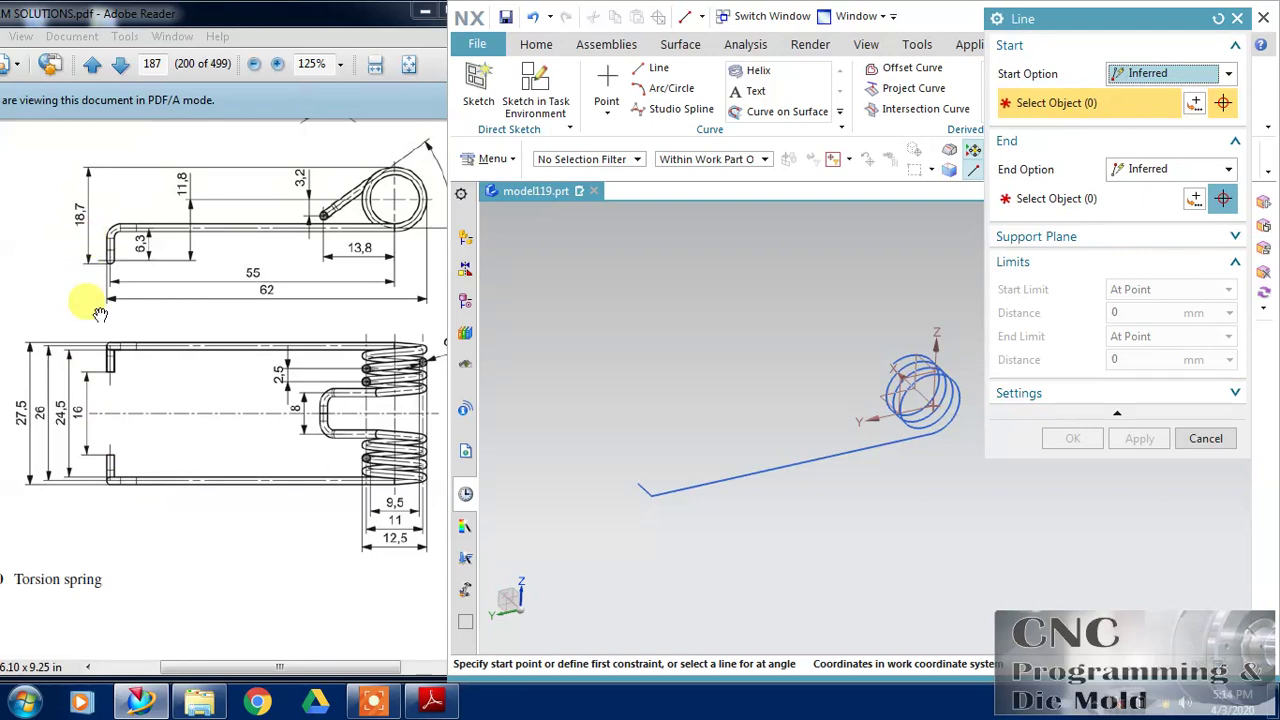
Add a short line along ZC with end distance -5 from the hook's end
{"action": "left_click", "coordinate": [1205, 439]}
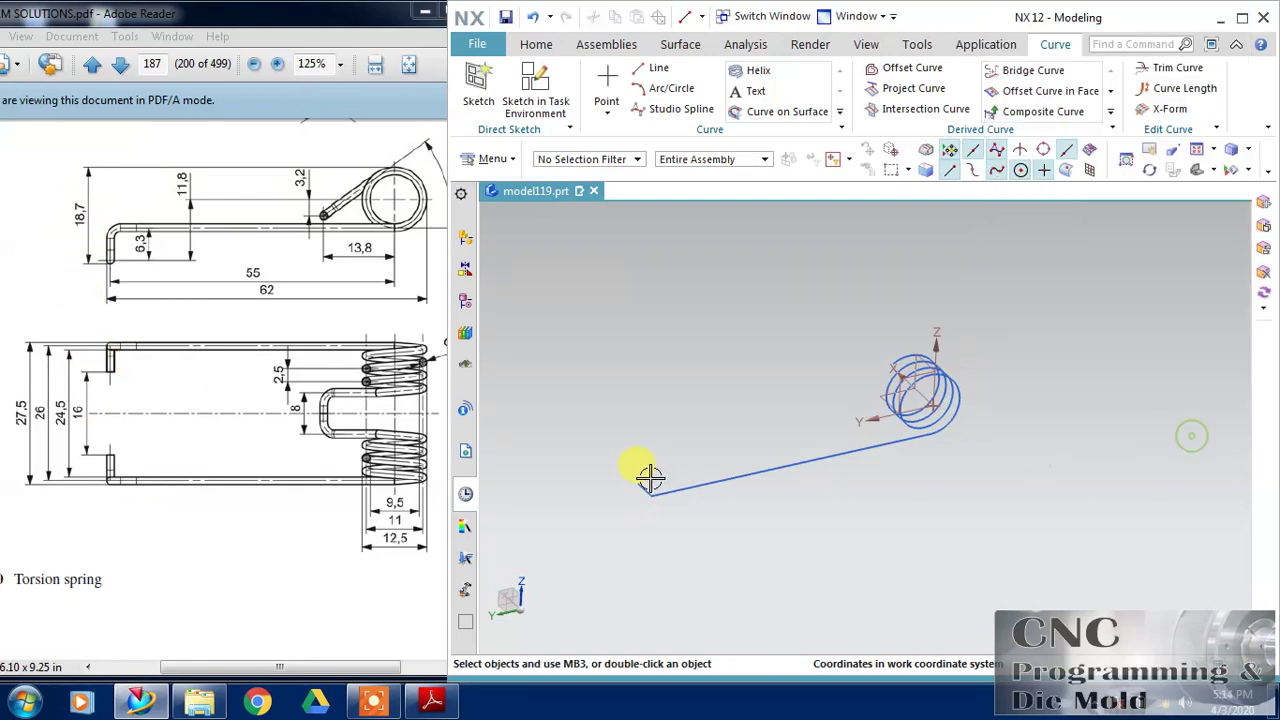
{"action": "key", "text": "F4"}
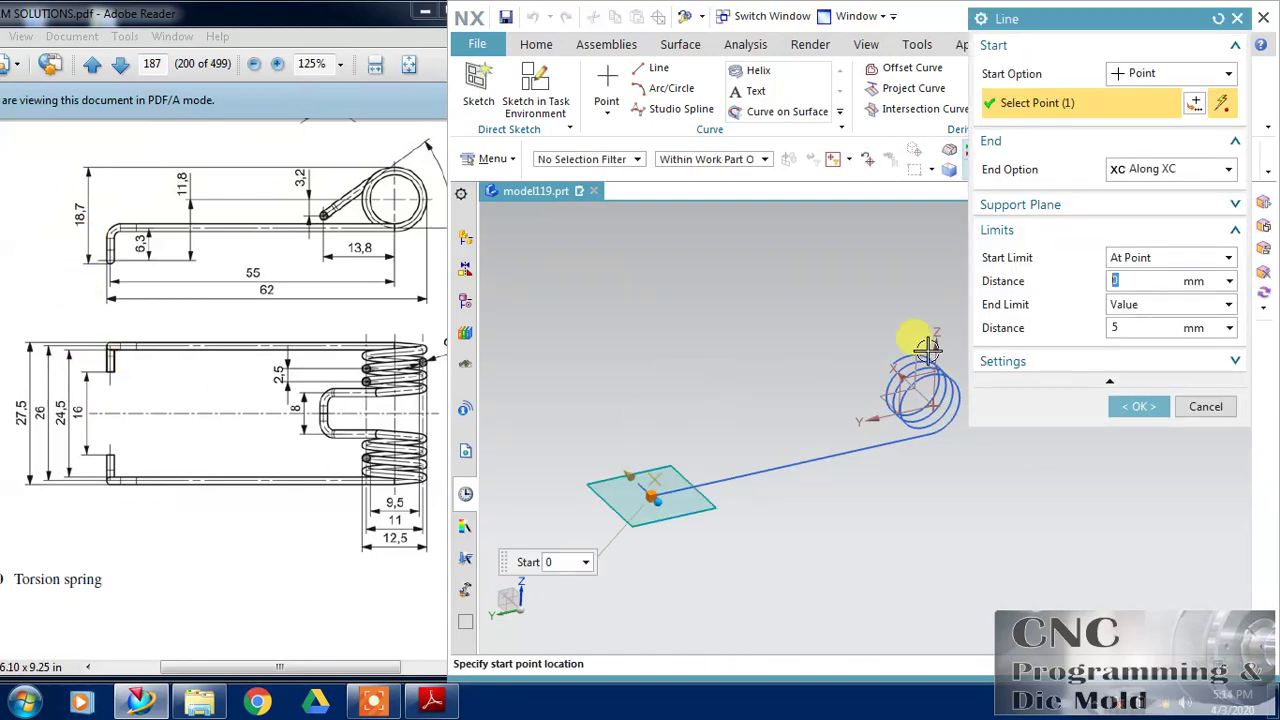
{"action": "left_click", "coordinate": [1192, 172]}
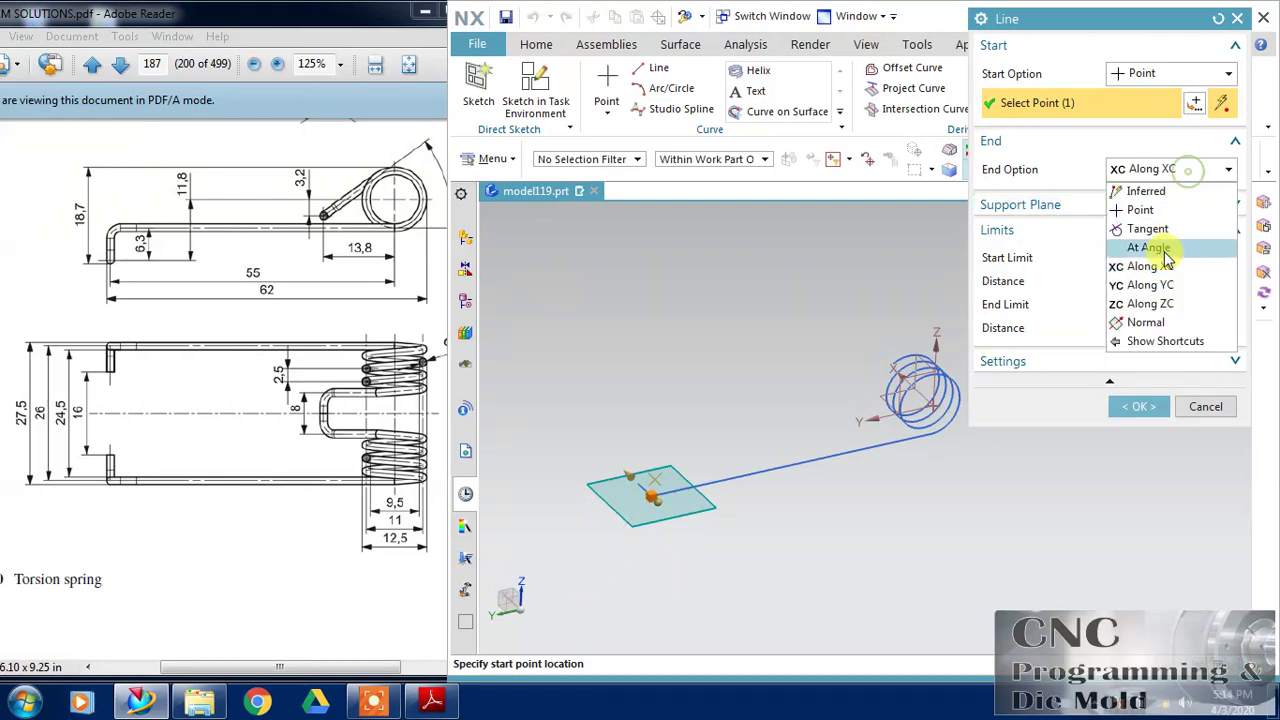
{"action": "left_click", "coordinate": [1157, 304]}
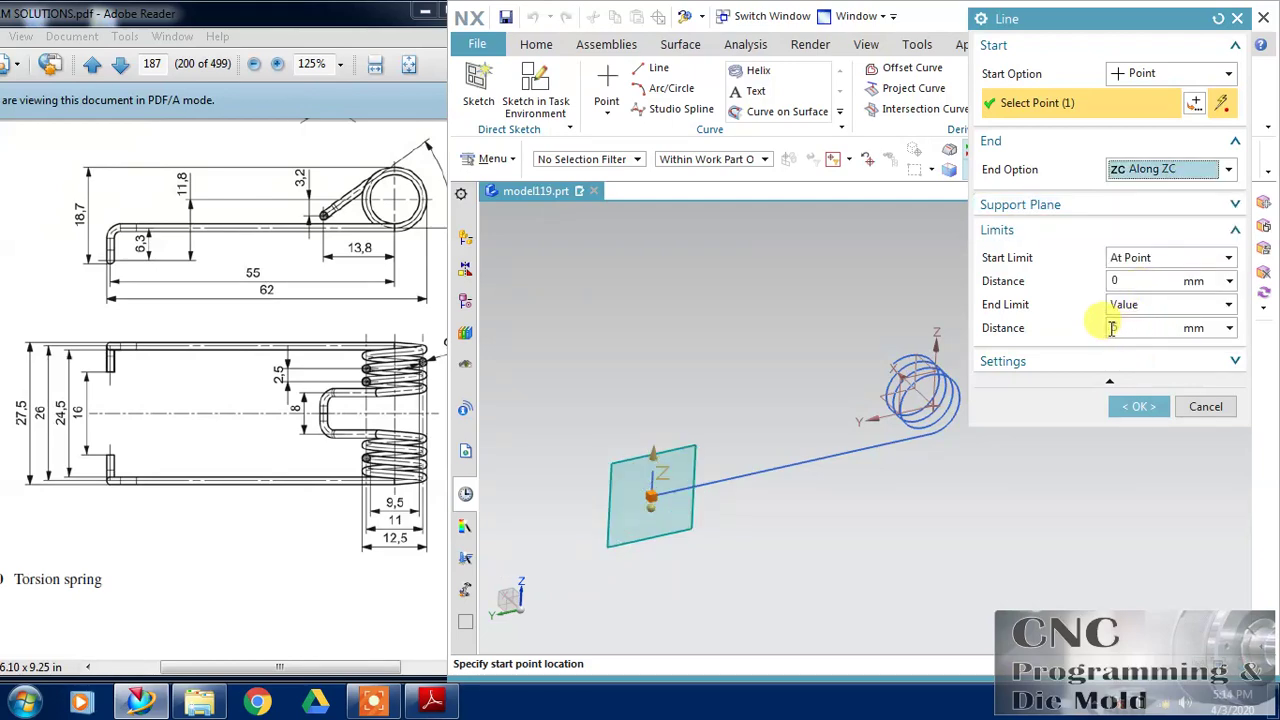
{"action": "left_click", "coordinate": [1112, 328]}
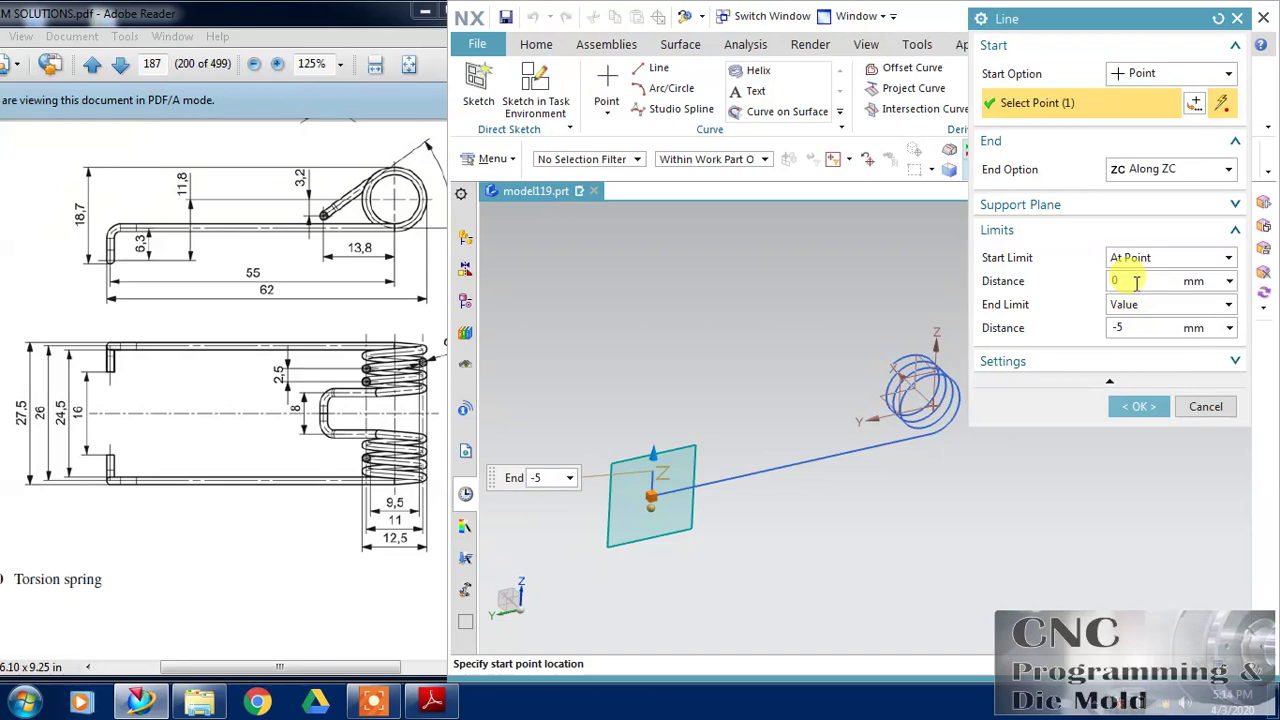
{"action": "left_click", "coordinate": [1136, 406]}
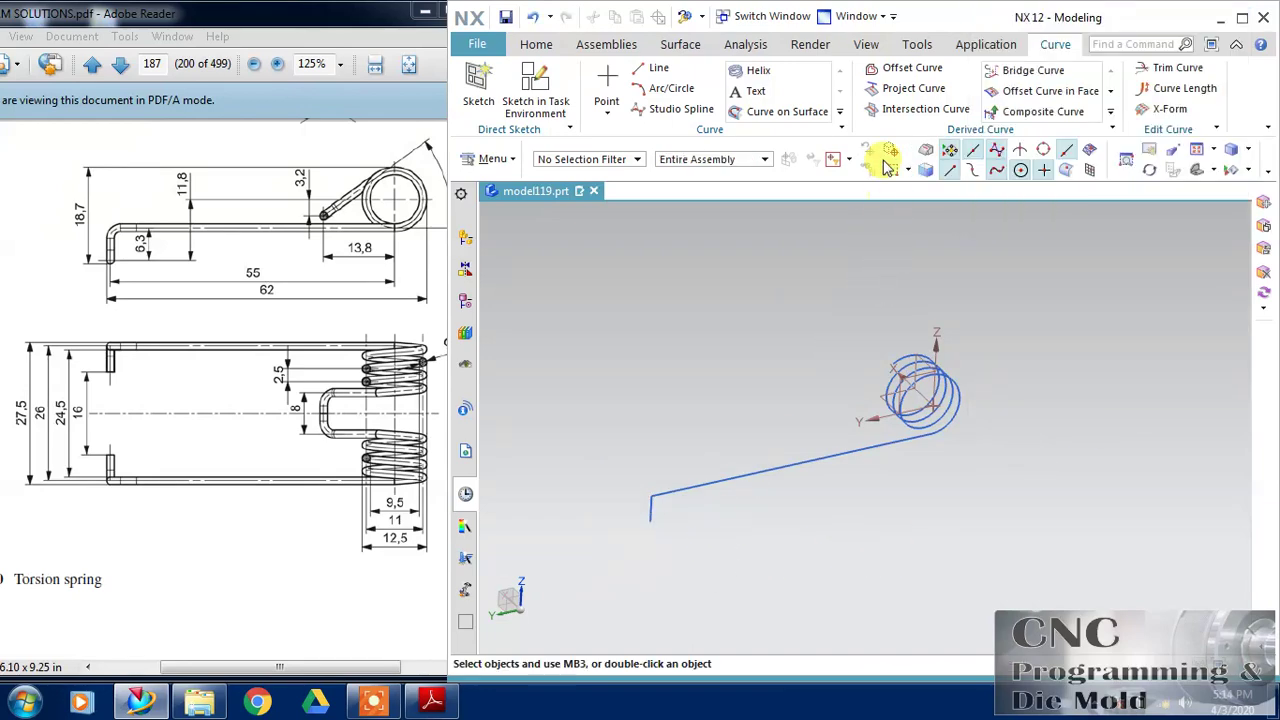
Draw another 5 mm line along XC from that line's end to complete the hook
{"action": "left_click", "coordinate": [652, 524]}
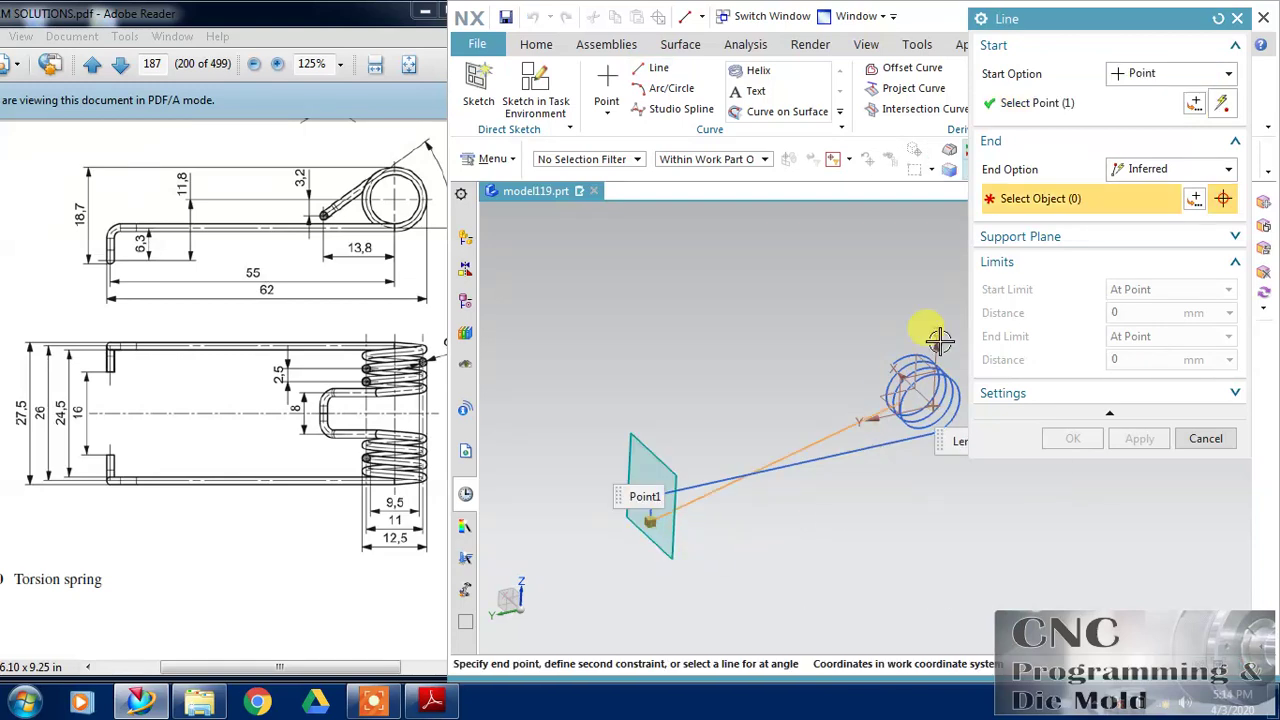
{"action": "left_click", "coordinate": [1148, 169]}
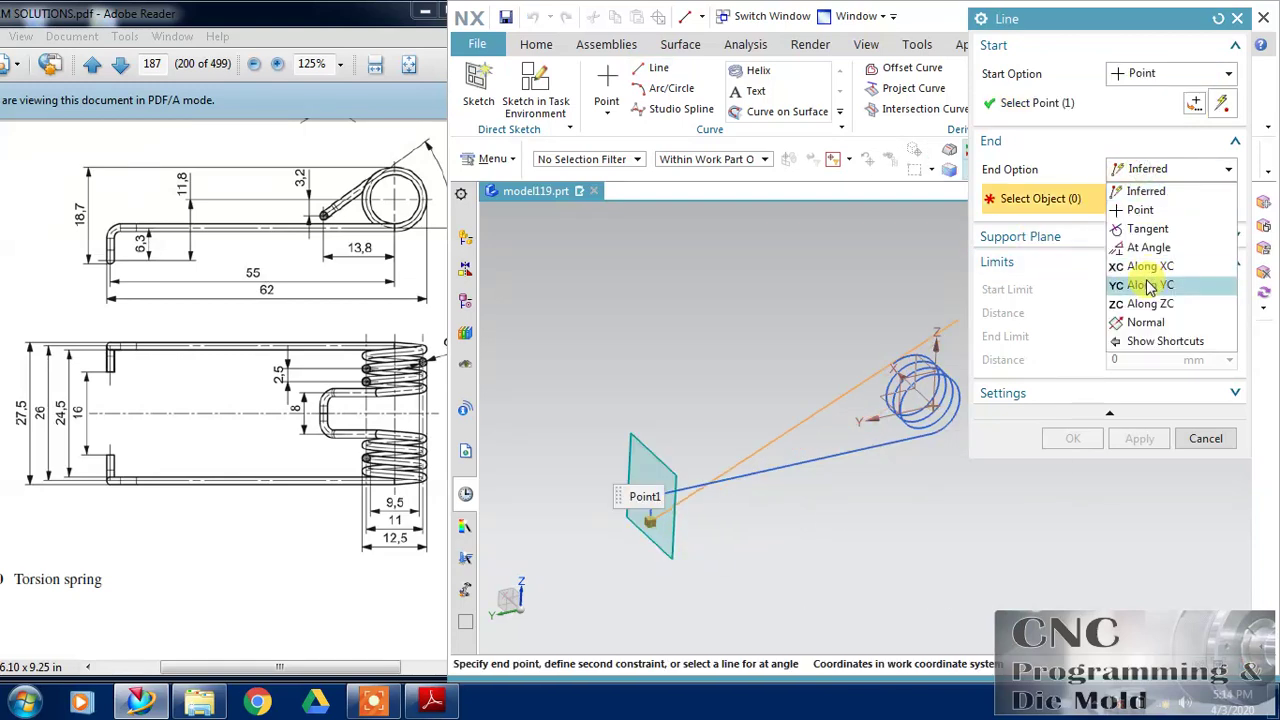
{"action": "left_click", "coordinate": [1150, 286]}
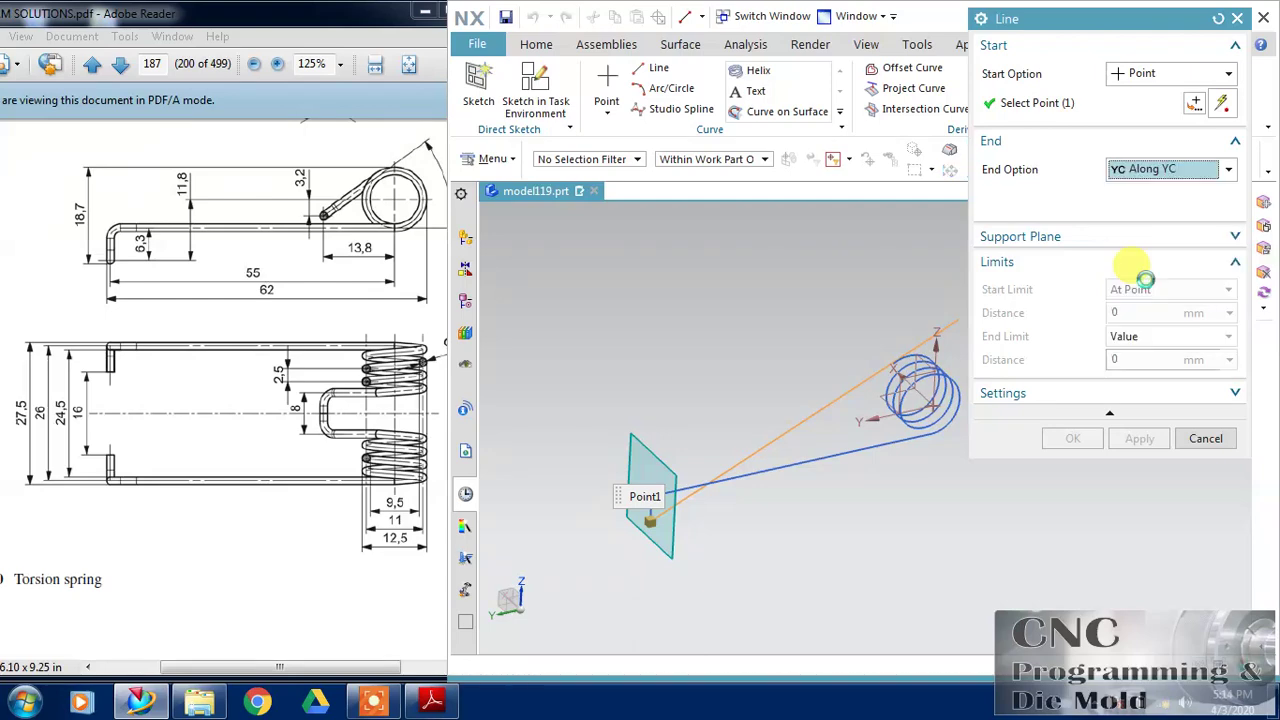
{"action": "left_click", "coordinate": [1170, 169]}
{"action": "left_click", "coordinate": [1141, 271]}
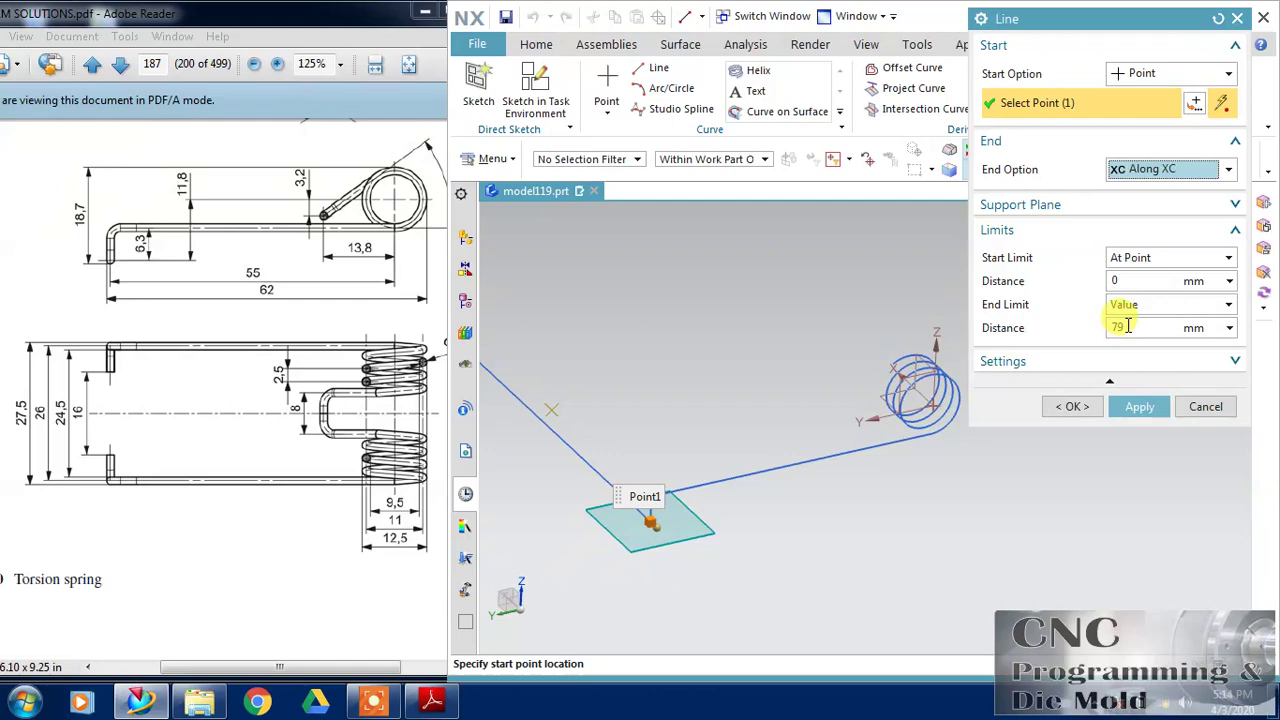
{"action": "left_click", "coordinate": [1127, 326]}
{"action": "type", "text": "5"}
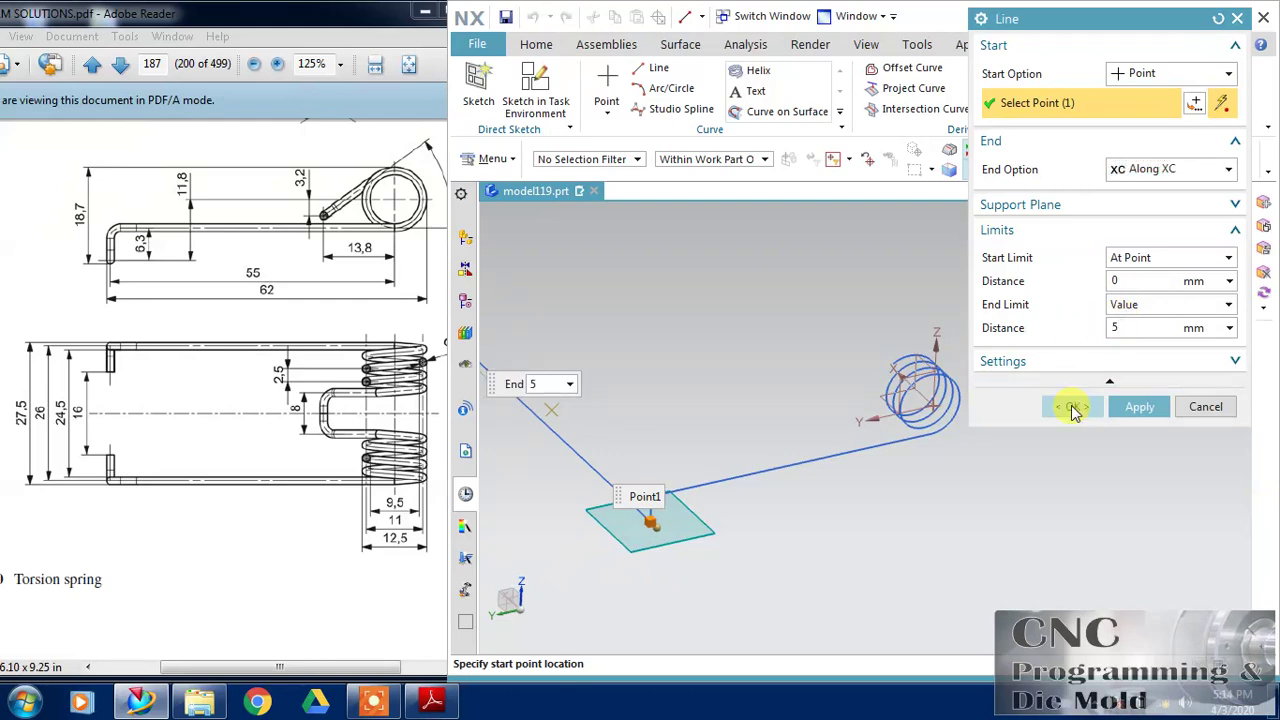
{"action": "left_click", "coordinate": [1070, 406]}
{"action": "middle_click_drag", "start_coordinate": [797, 516], "coordinate": [735, 513]}
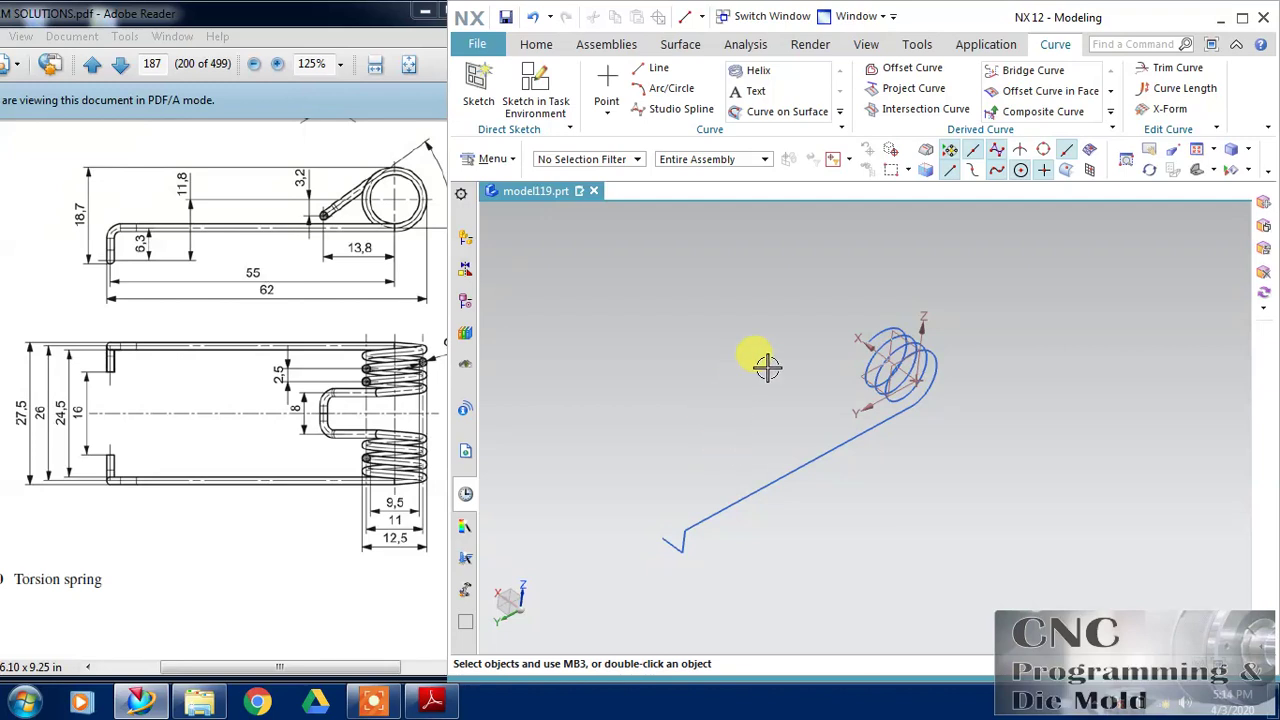
Create an Inferred datum plane from the YZ plane and the helix
{"action": "middle_click_drag", "start_coordinate": [766, 366], "coordinate": [740, 433]}
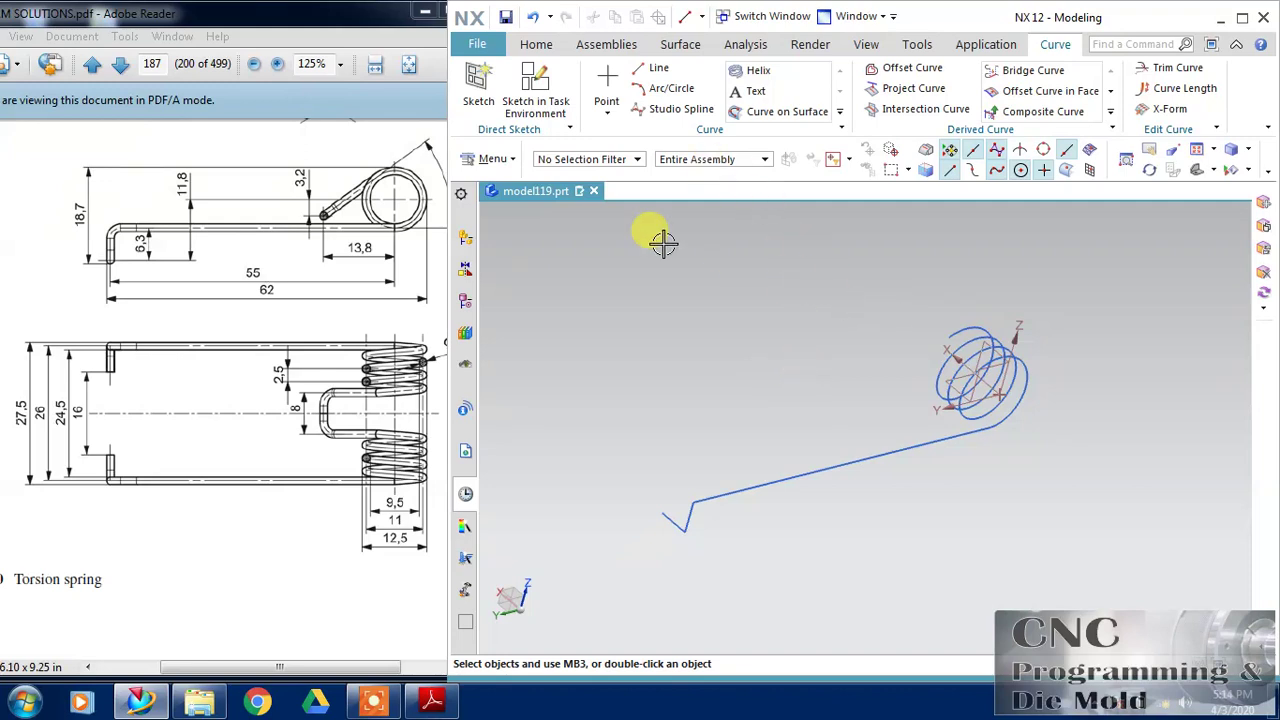
{"action": "left_click", "coordinate": [536, 44]}
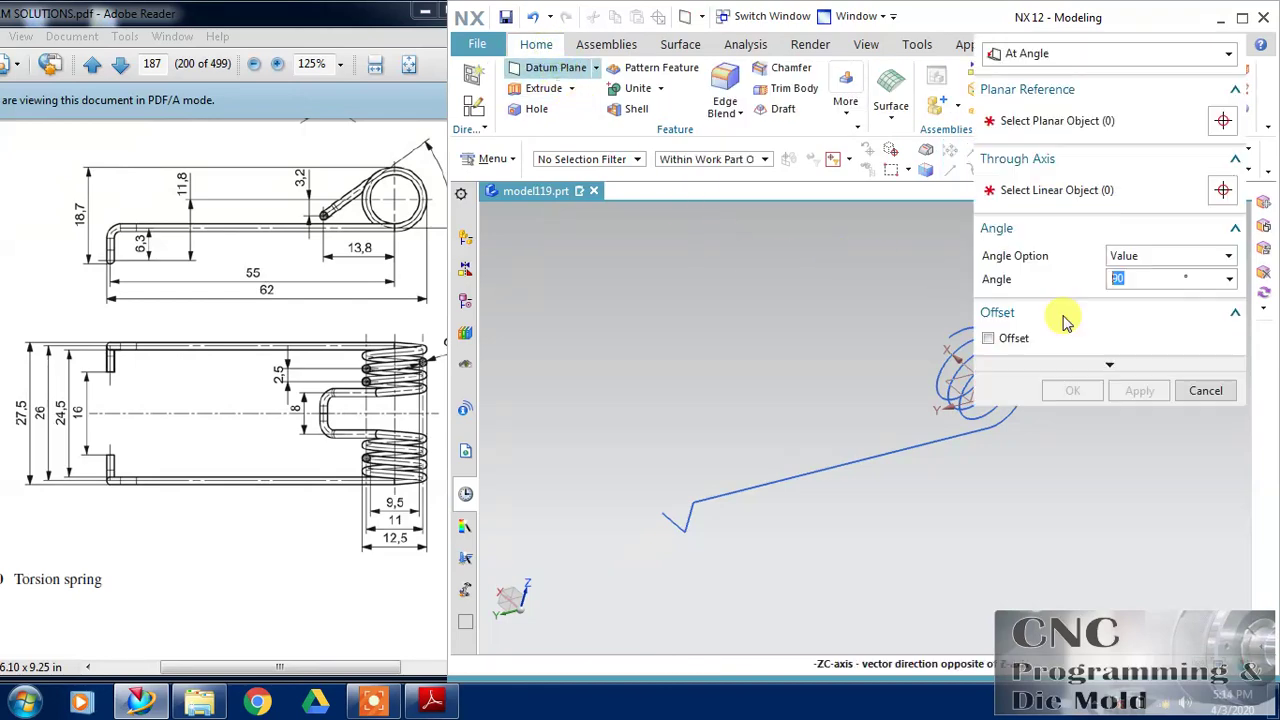
{"action": "middle_click_drag", "start_coordinate": [1023, 423], "coordinate": [872, 538], "text": "shift"}
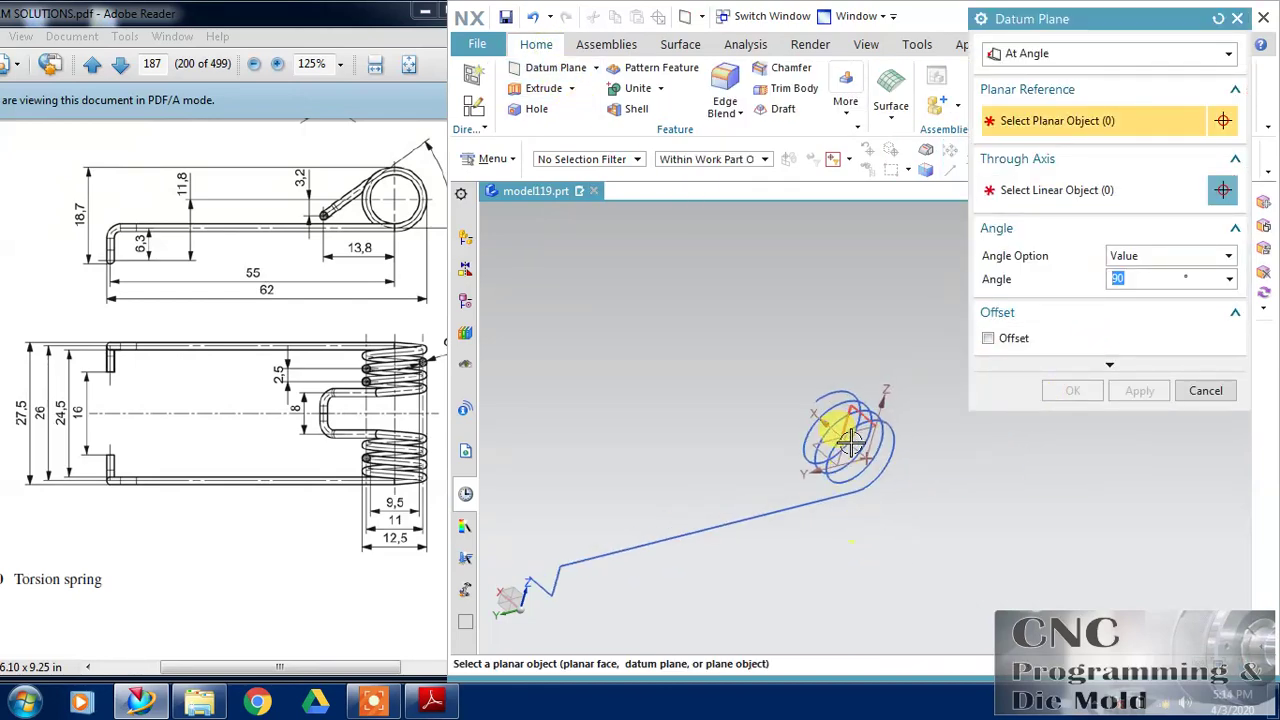
{"action": "left_click", "coordinate": [802, 405]}
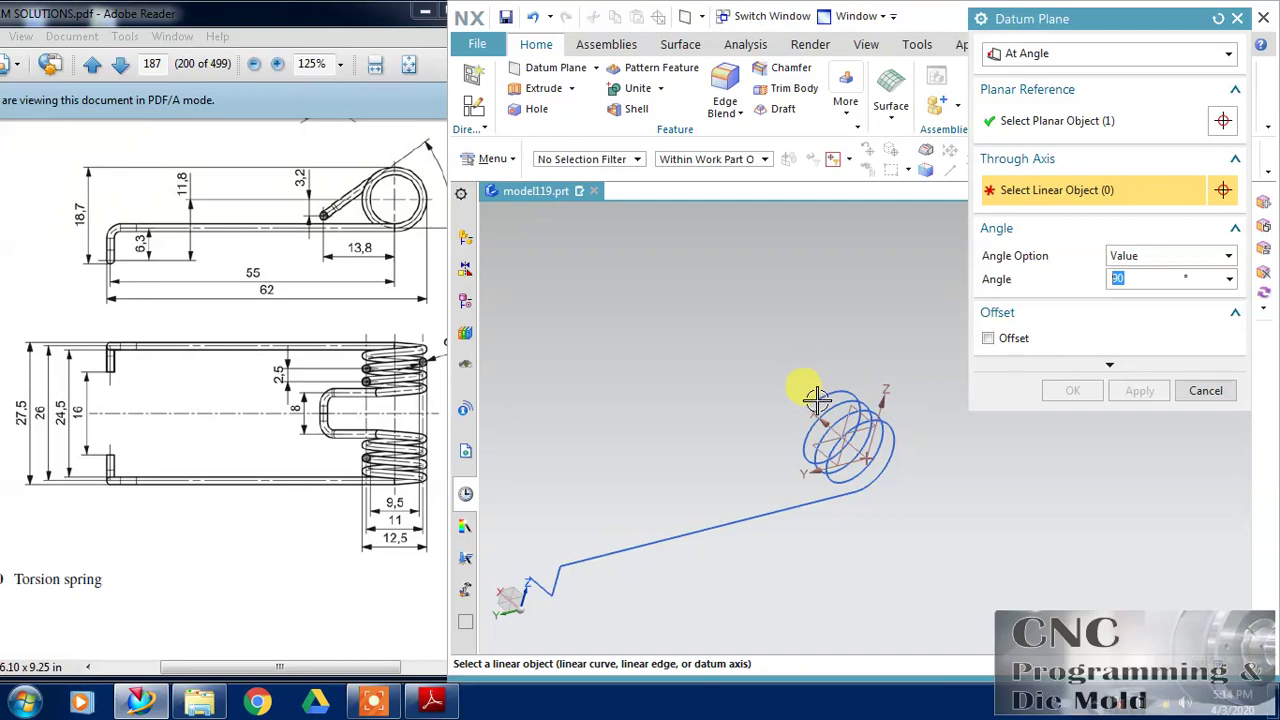
{"action": "left_click", "coordinate": [1057, 53]}
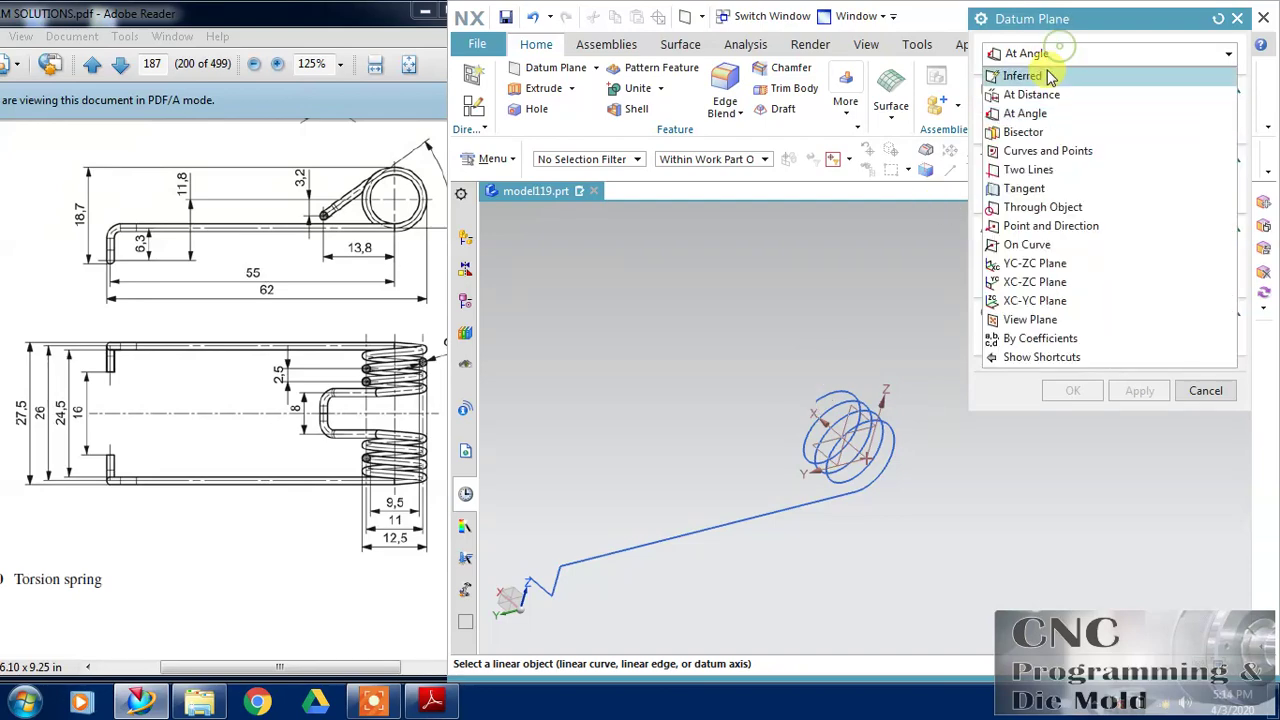
{"action": "left_click", "coordinate": [1058, 82]}
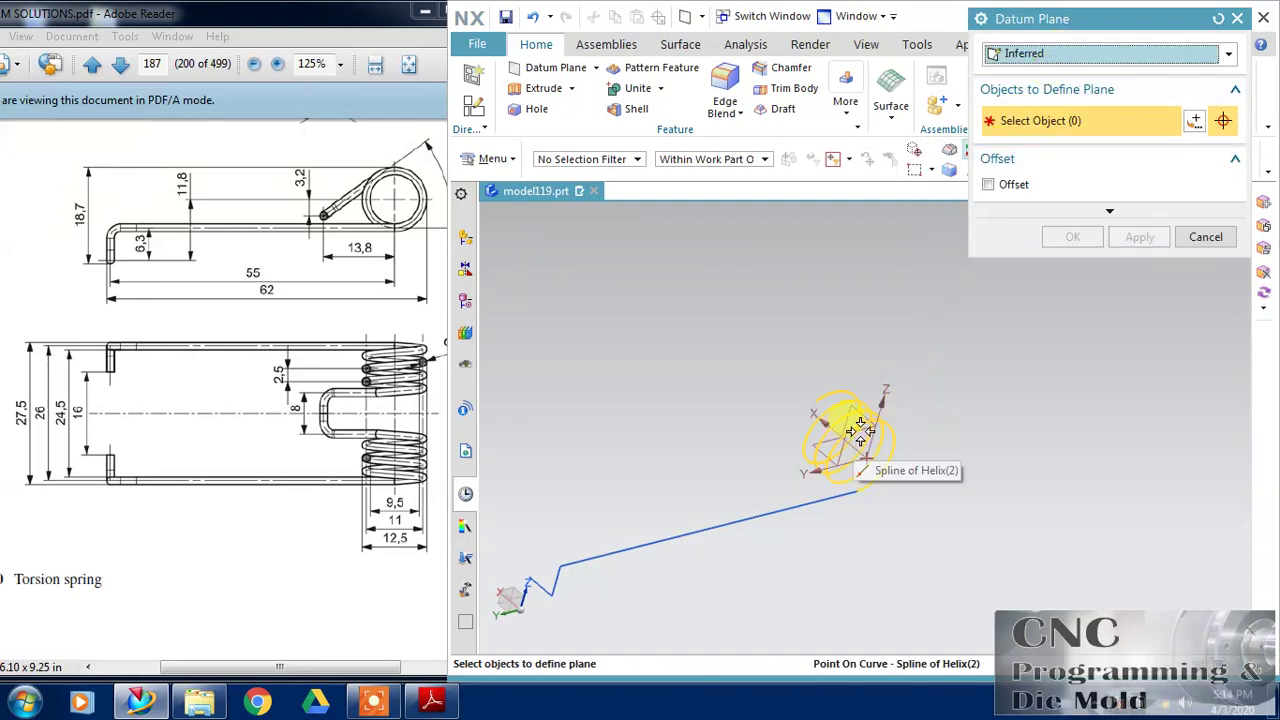
{"action": "left_click", "coordinate": [814, 396]}
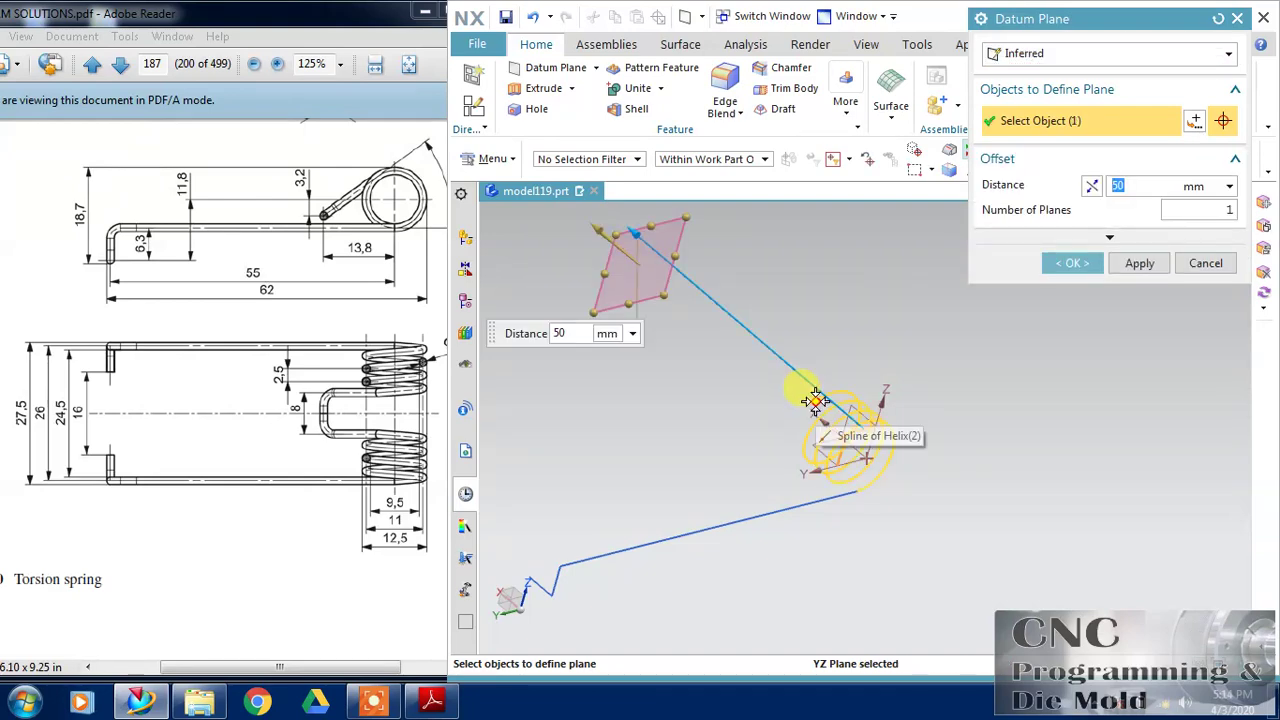
{"action": "left_click", "coordinate": [848, 370]}
{"action": "left_click", "coordinate": [1070, 238]}
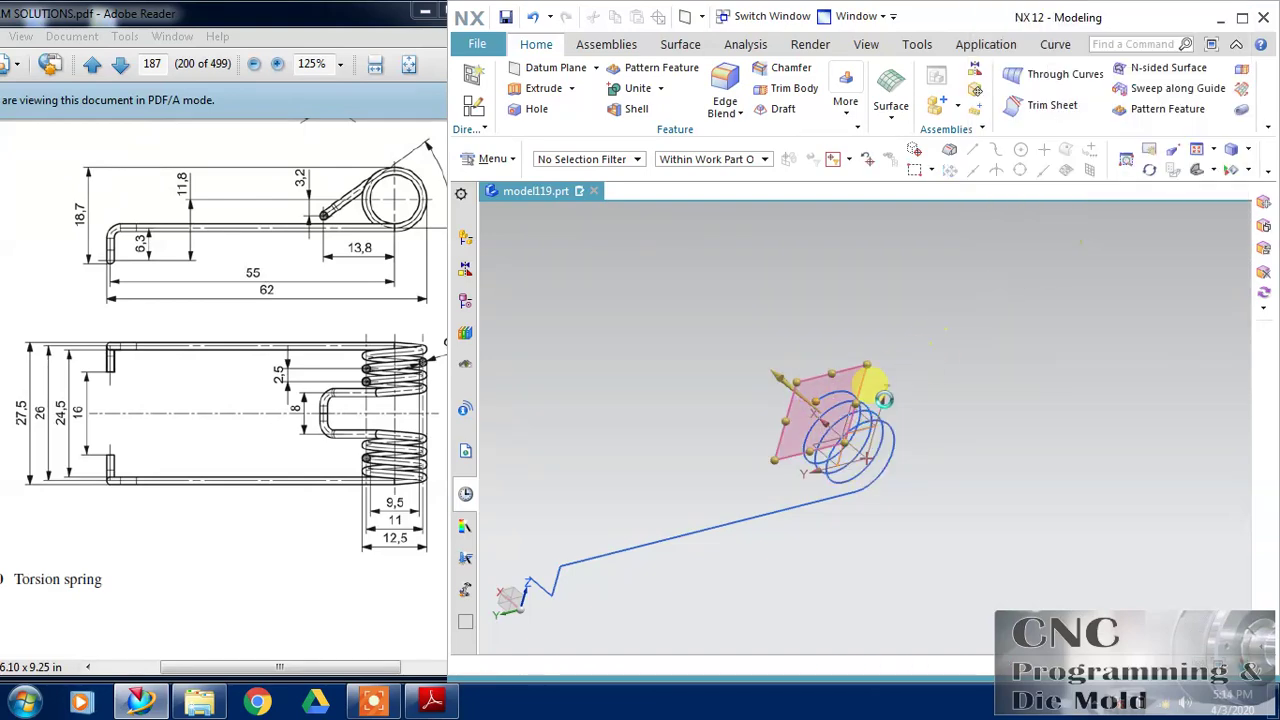
Place SKETCH_001 on the helix-end datum plane with a horizontal reference and the axes flipped
{"action": "left_click", "coordinate": [474, 106]}
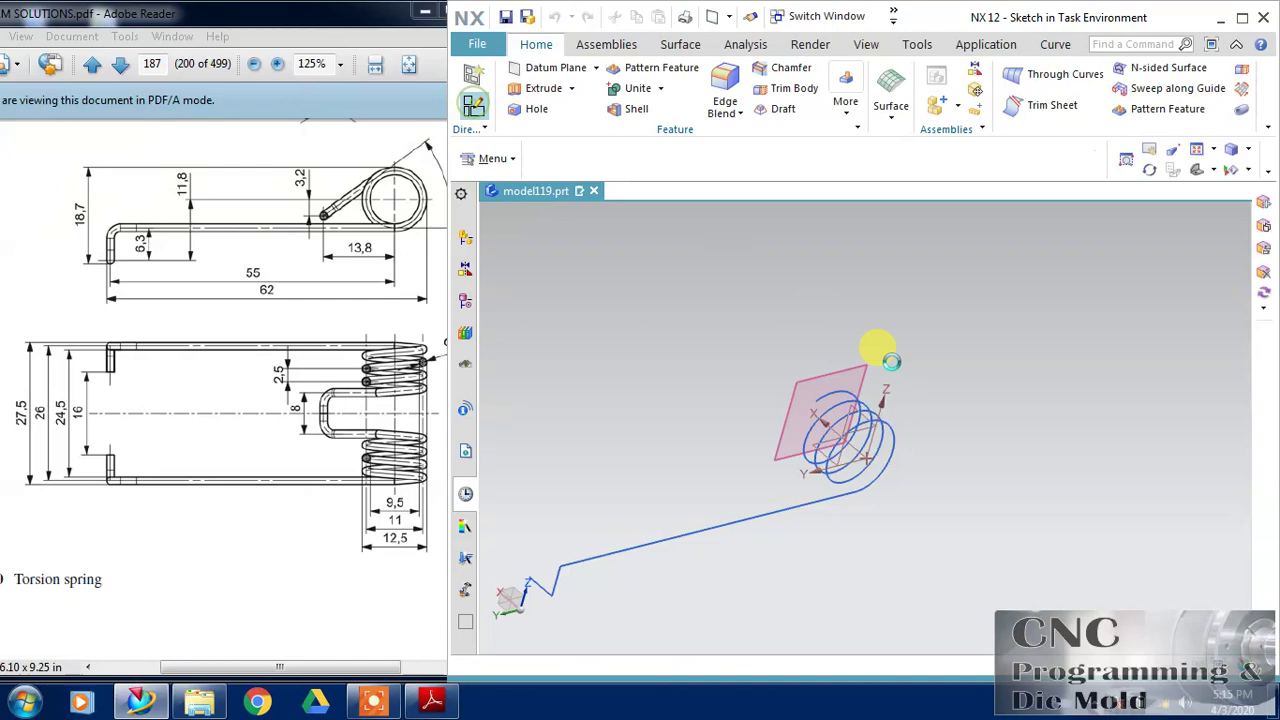
{"action": "left_click", "coordinate": [892, 350]}
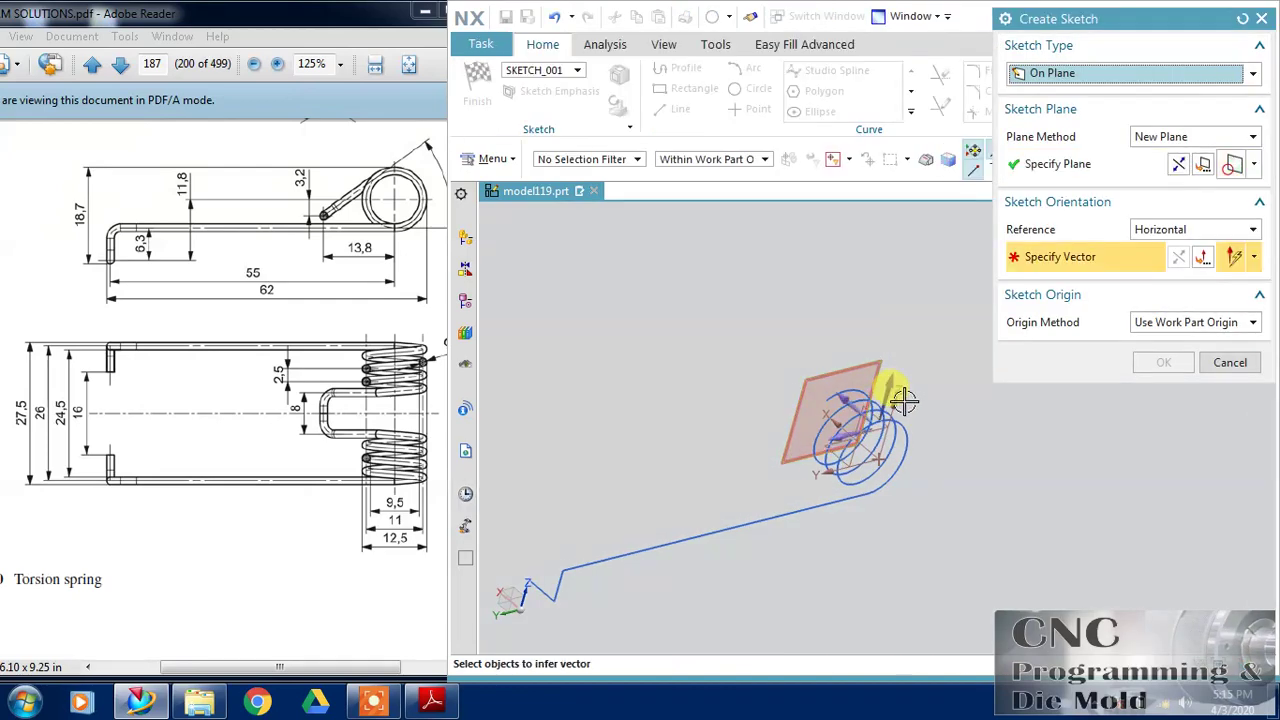
{"action": "left_click", "coordinate": [832, 420]}
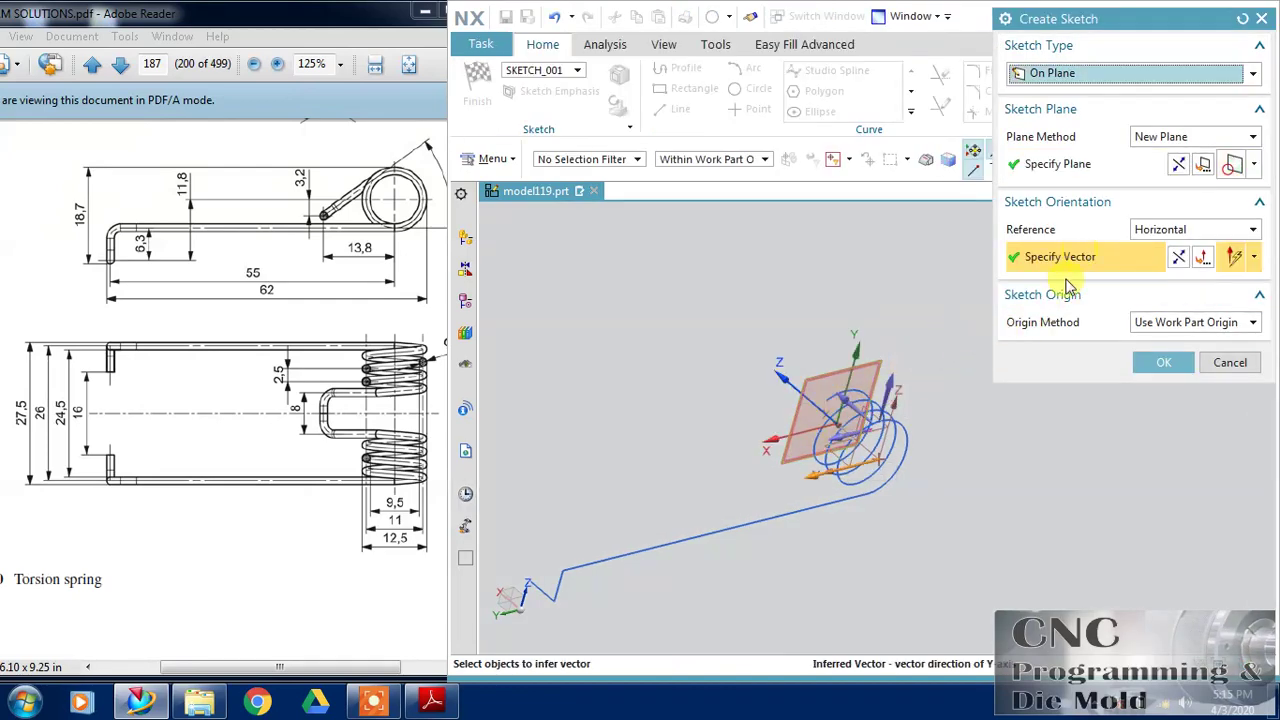
{"action": "middle_click_drag", "start_coordinate": [967, 424], "coordinate": [937, 316]}
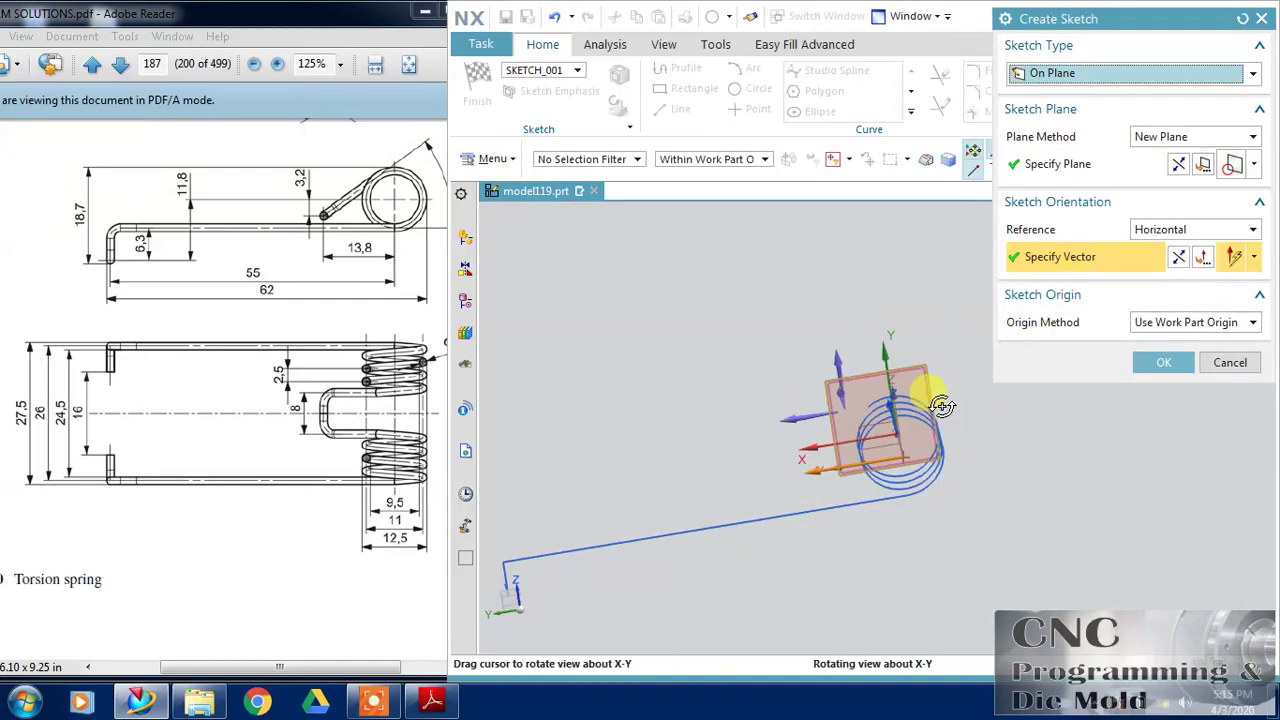
{"action": "left_click", "coordinate": [1178, 166]}
{"action": "left_click", "coordinate": [1180, 258]}
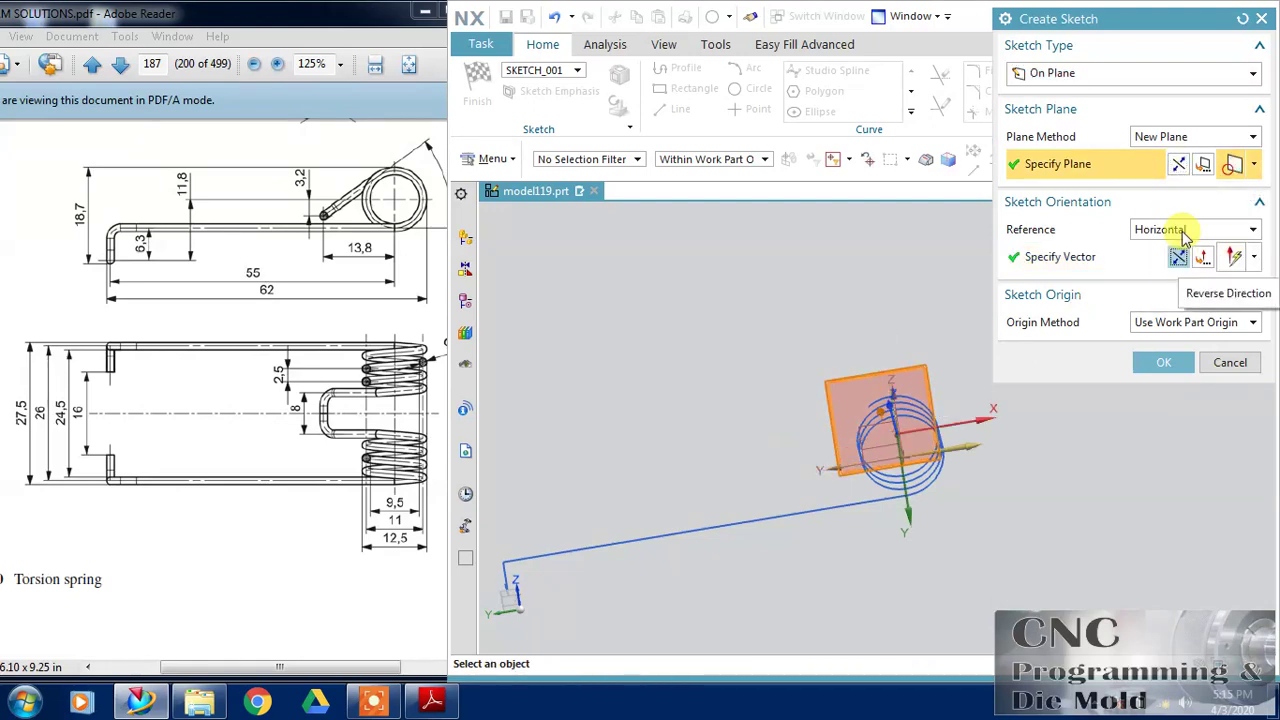
{"action": "left_click", "coordinate": [1179, 257]}
{"action": "left_click", "coordinate": [1148, 358]}
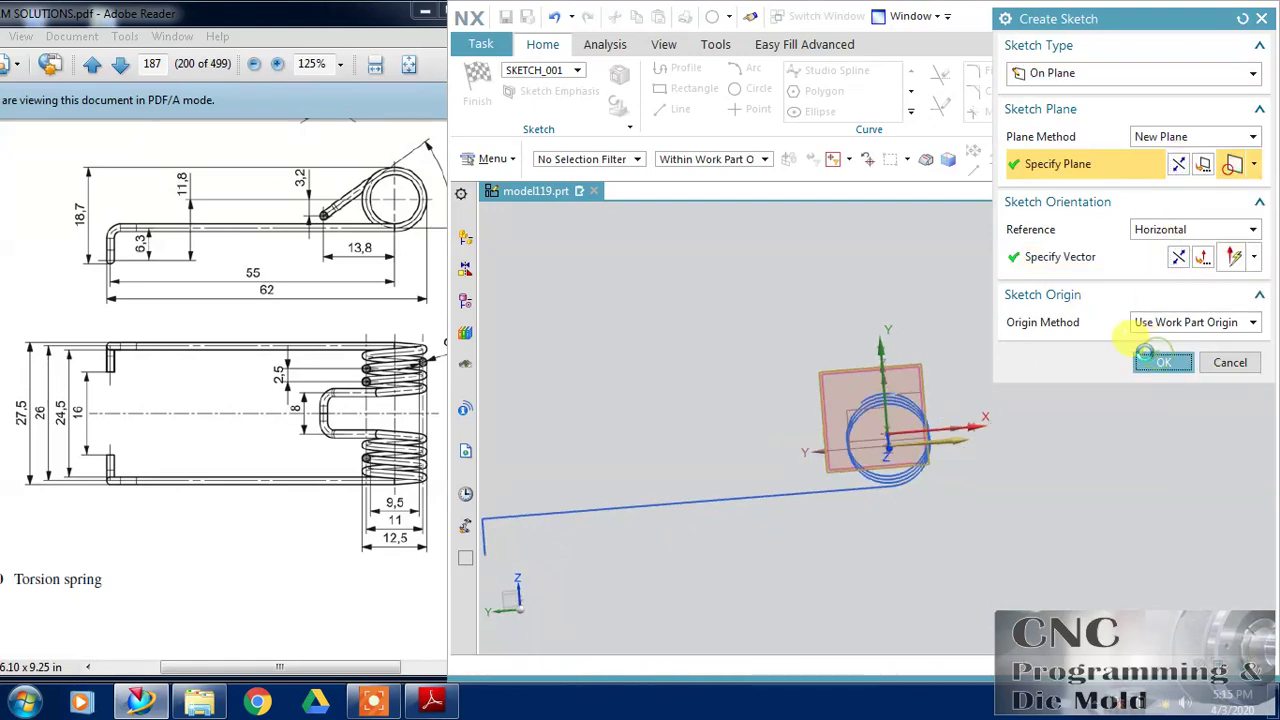
Draw an angled line from the helix end point out to the left of the coil
{"action": "scroll", "coordinate": [790, 420], "scroll_direction": "up", "scroll_amount": 2}
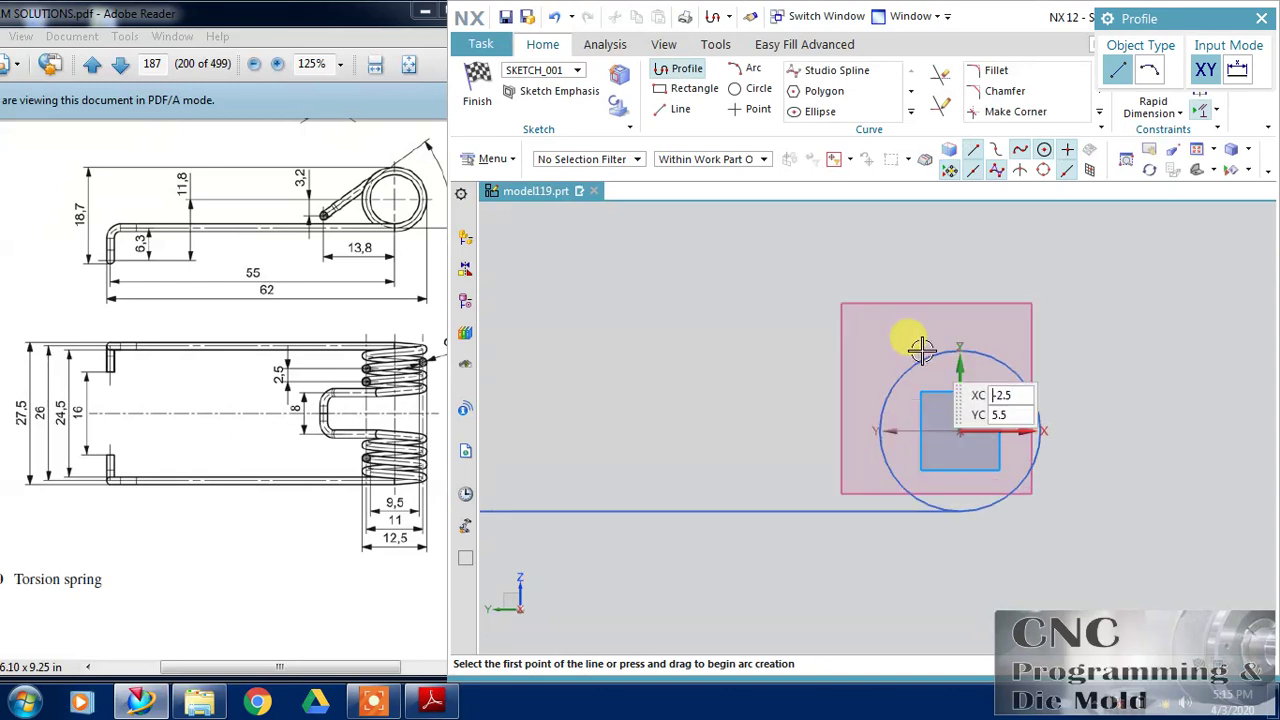
{"action": "mouse_move", "coordinate": [897, 269]}
{"action": "middle_mouse_down"}
{"action": "mouse_move", "coordinate": [909, 277]}
{"action": "mouse_move", "coordinate": [902, 345]}
{"action": "middle_mouse_up"}
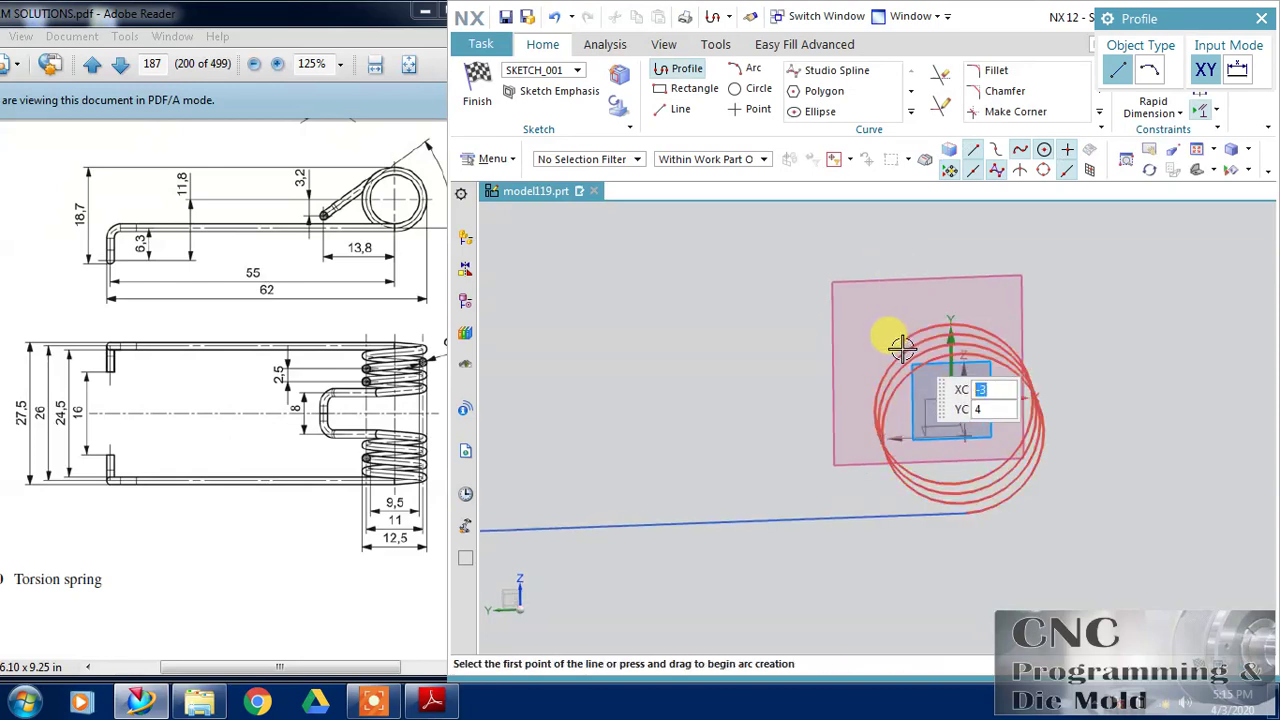
{"action": "left_click", "coordinate": [901, 340]}
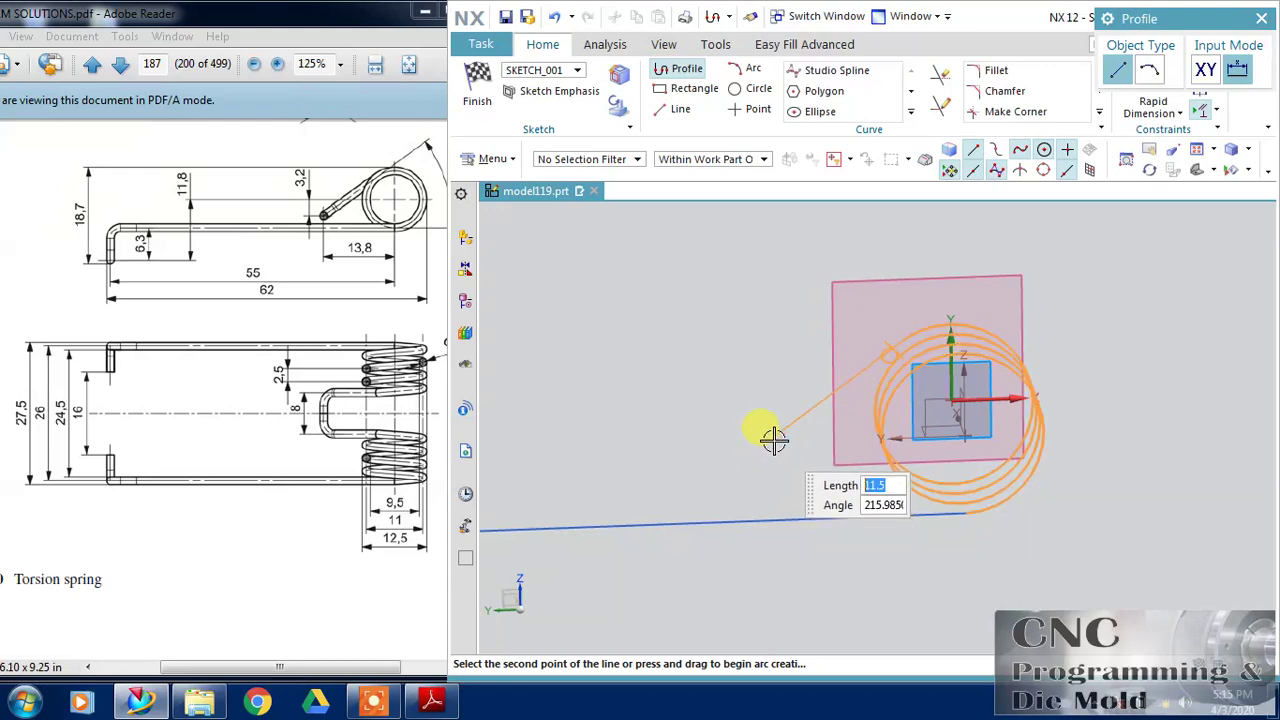
{"action": "left_click", "coordinate": [689, 408]}
{"action": "middle_click", "coordinate": [750, 312]}
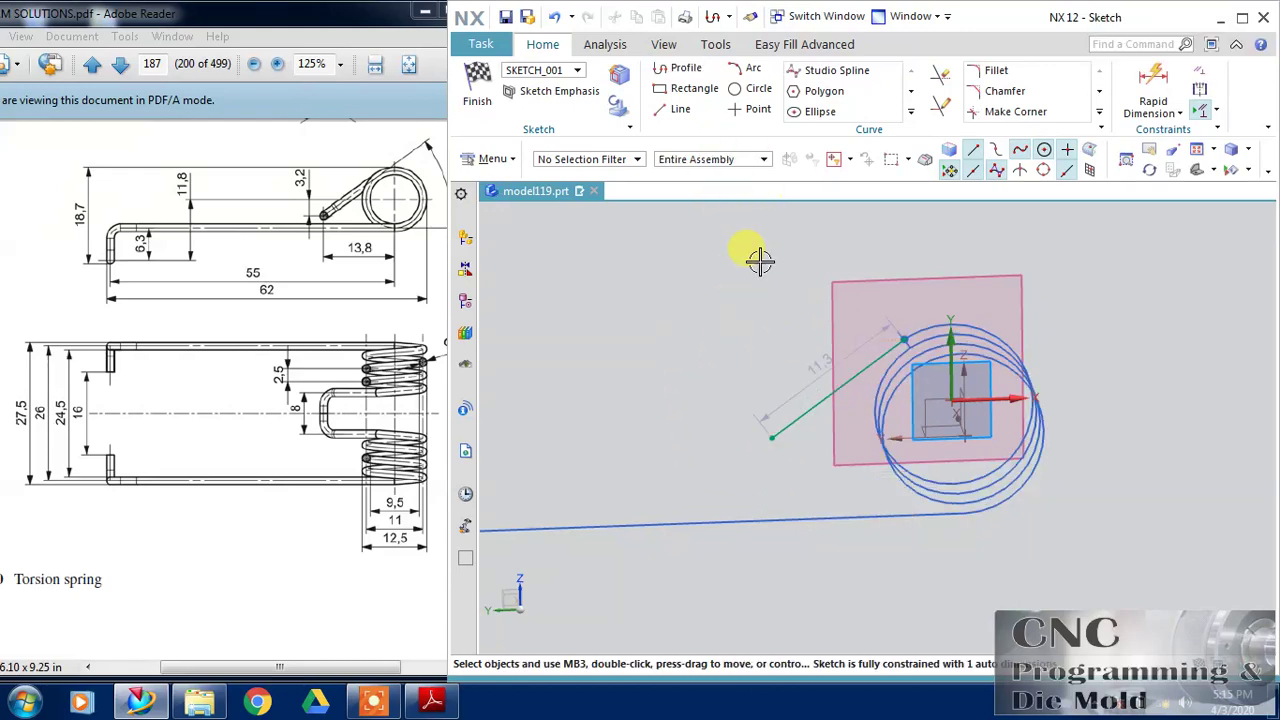
{"action": "key", "text": "F8"}
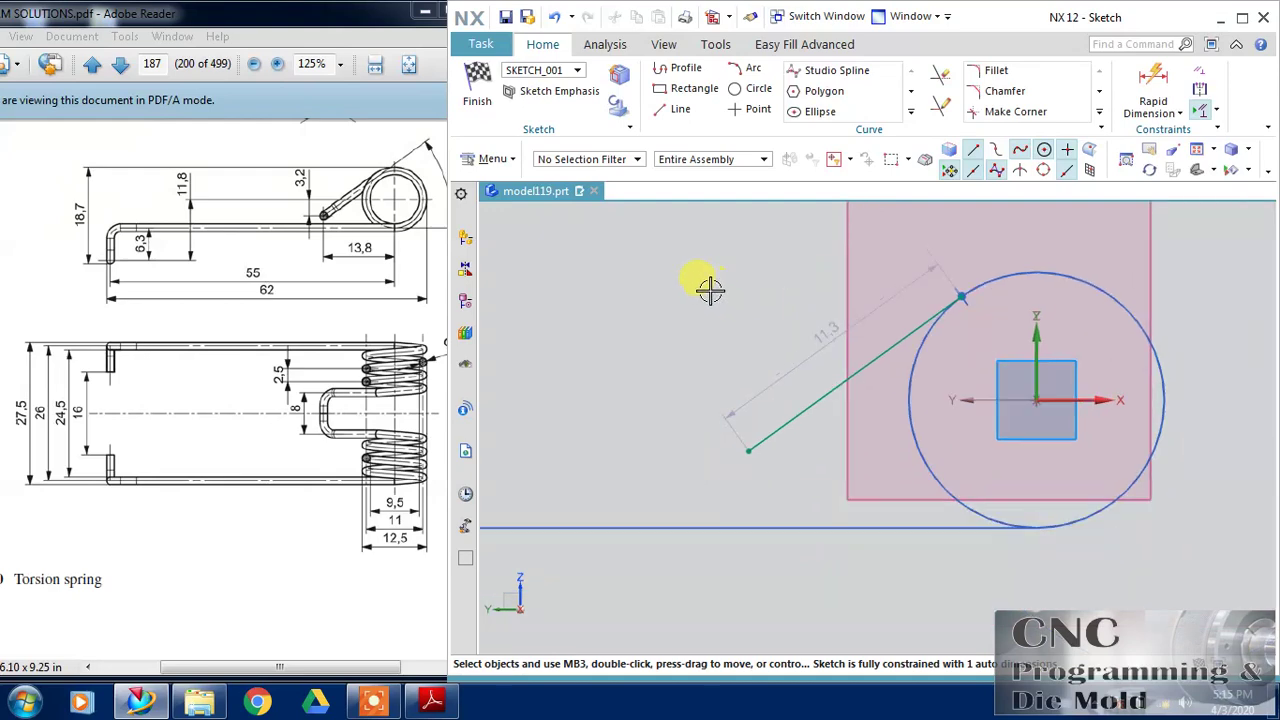
Dimension the line's free end 3.2 mm vertically from the sketch origin
{"action": "left_click", "coordinate": [1153, 82]}
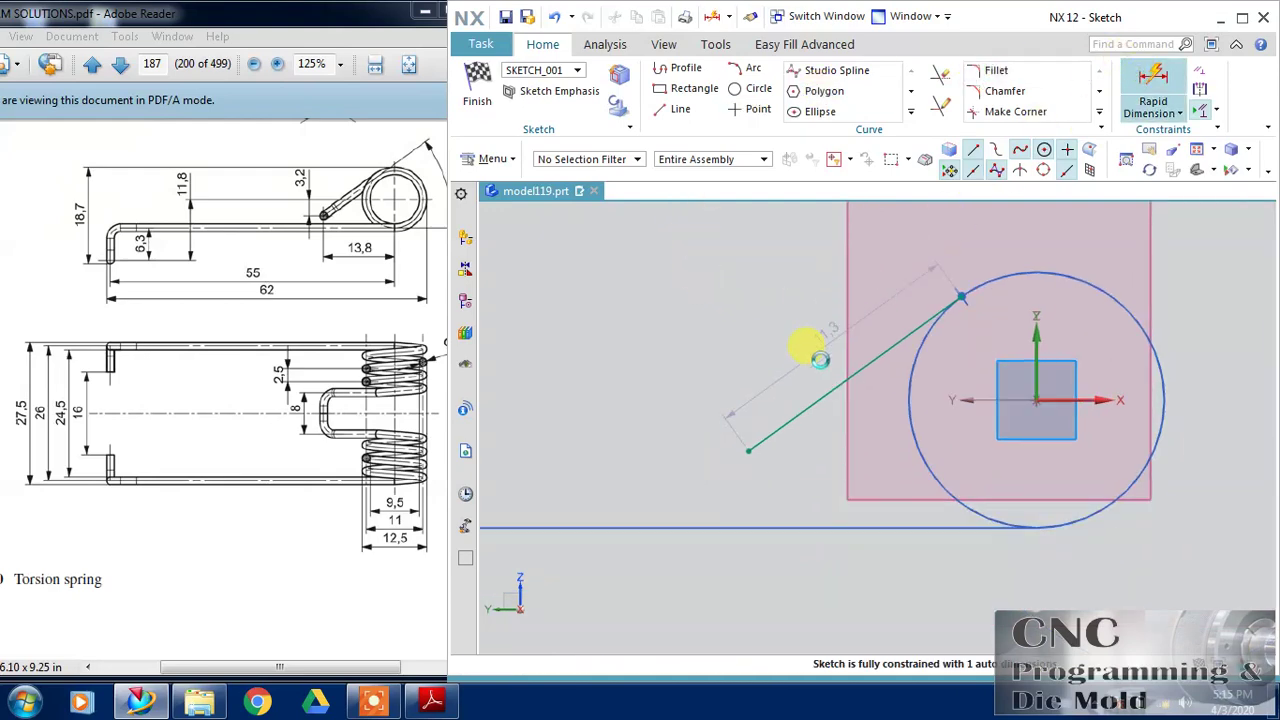
{"action": "mouse_move", "coordinate": [1014, 414]}
{"action": "middle_mouse_down", "text": "shift"}
{"action": "mouse_move", "coordinate": [837, 437]}
{"action": "mouse_move", "coordinate": [886, 408]}
{"action": "middle_mouse_up", "text": "shift"}
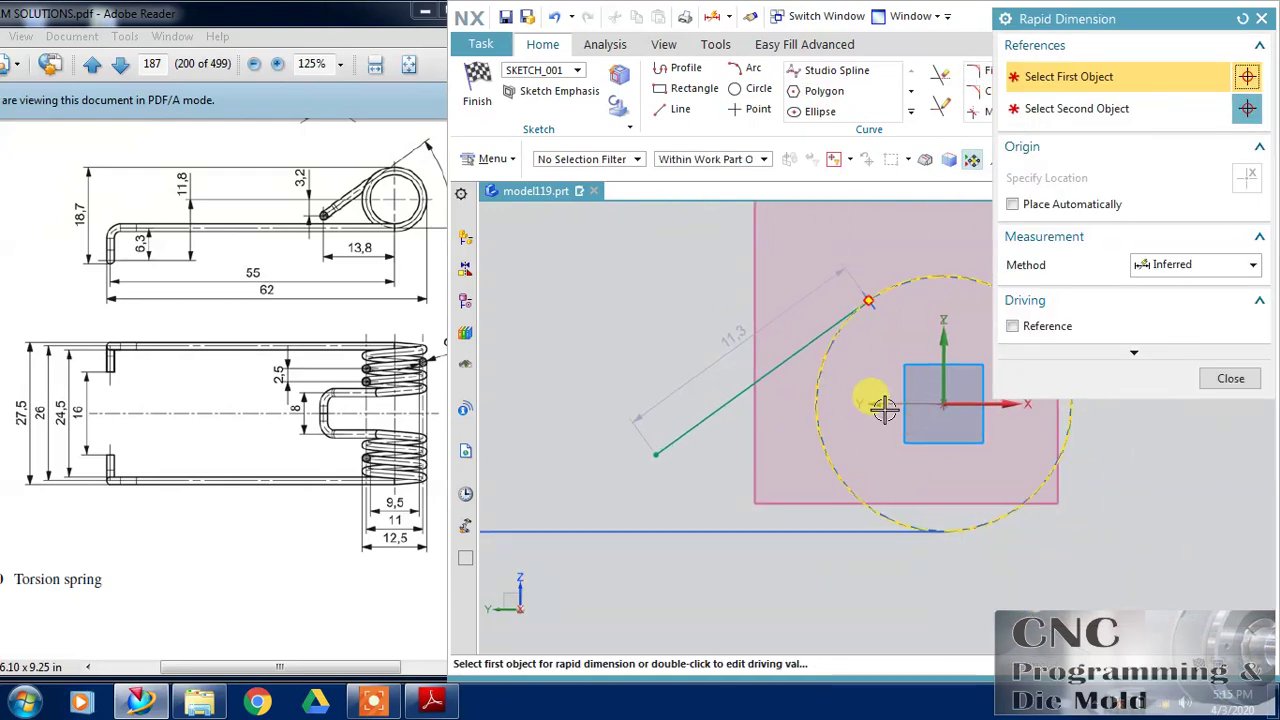
{"action": "left_click", "coordinate": [940, 404]}
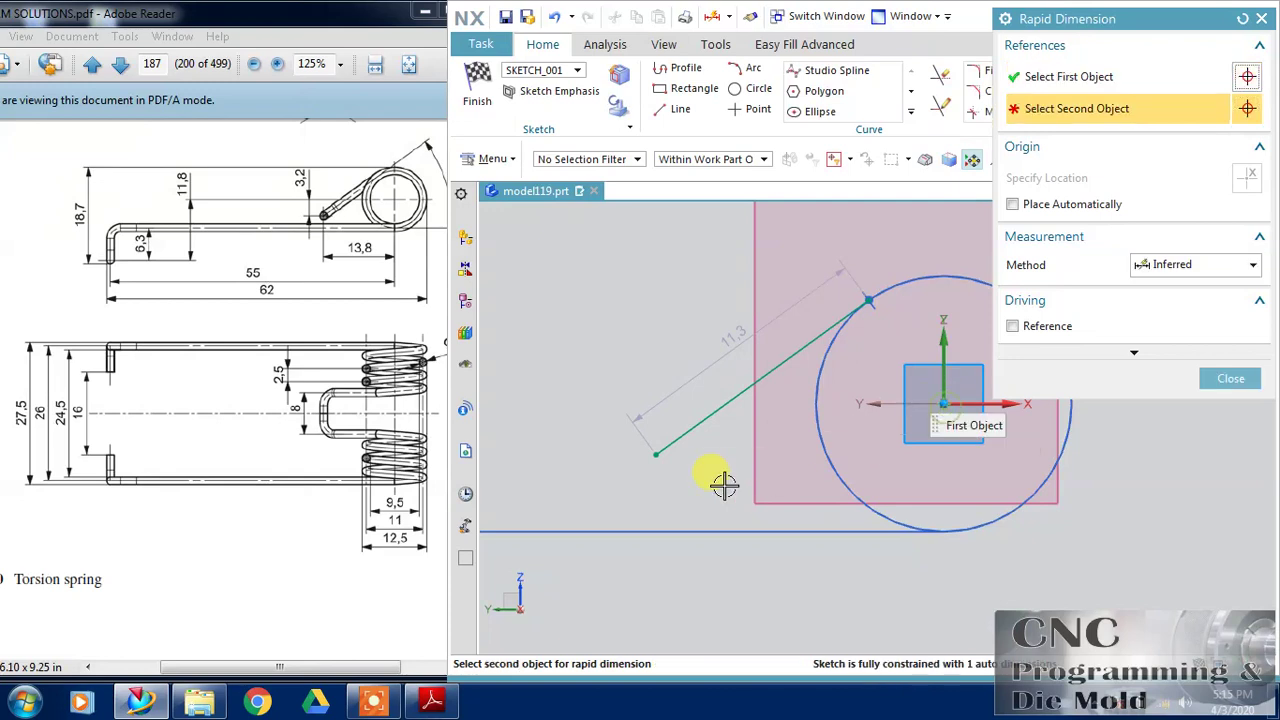
{"action": "left_click", "coordinate": [648, 451]}
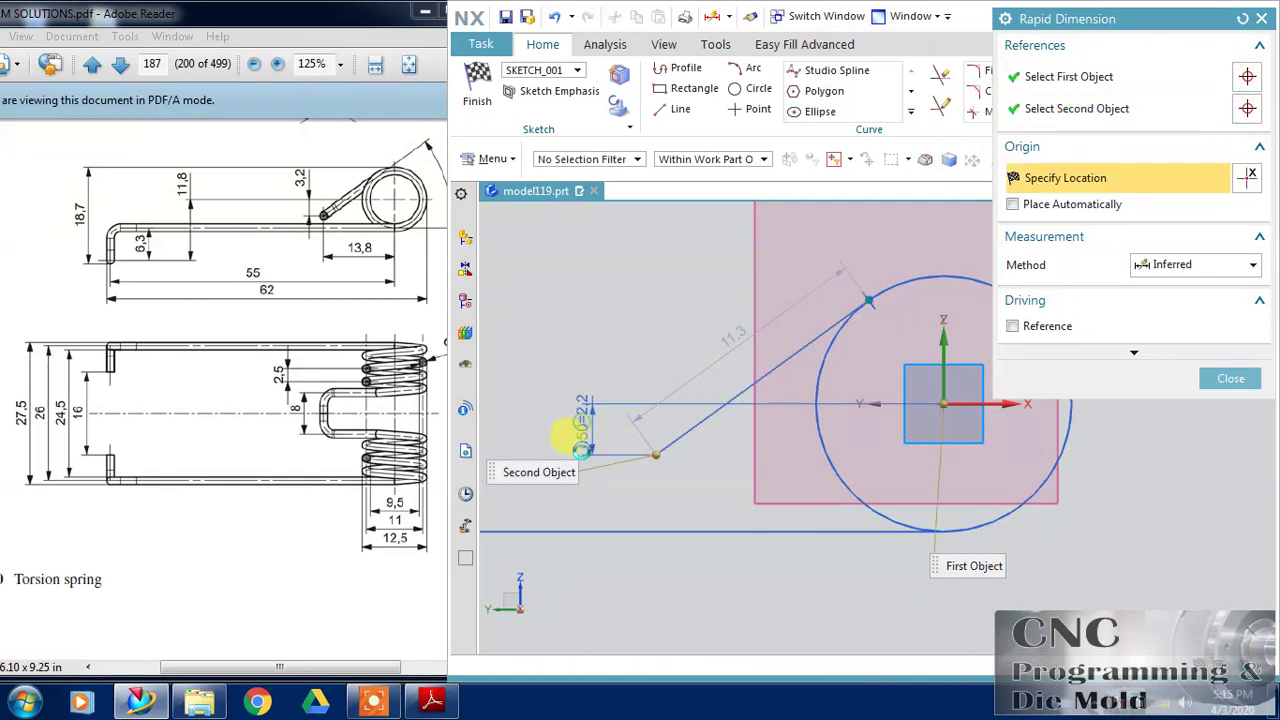
{"action": "left_click", "coordinate": [574, 430]}
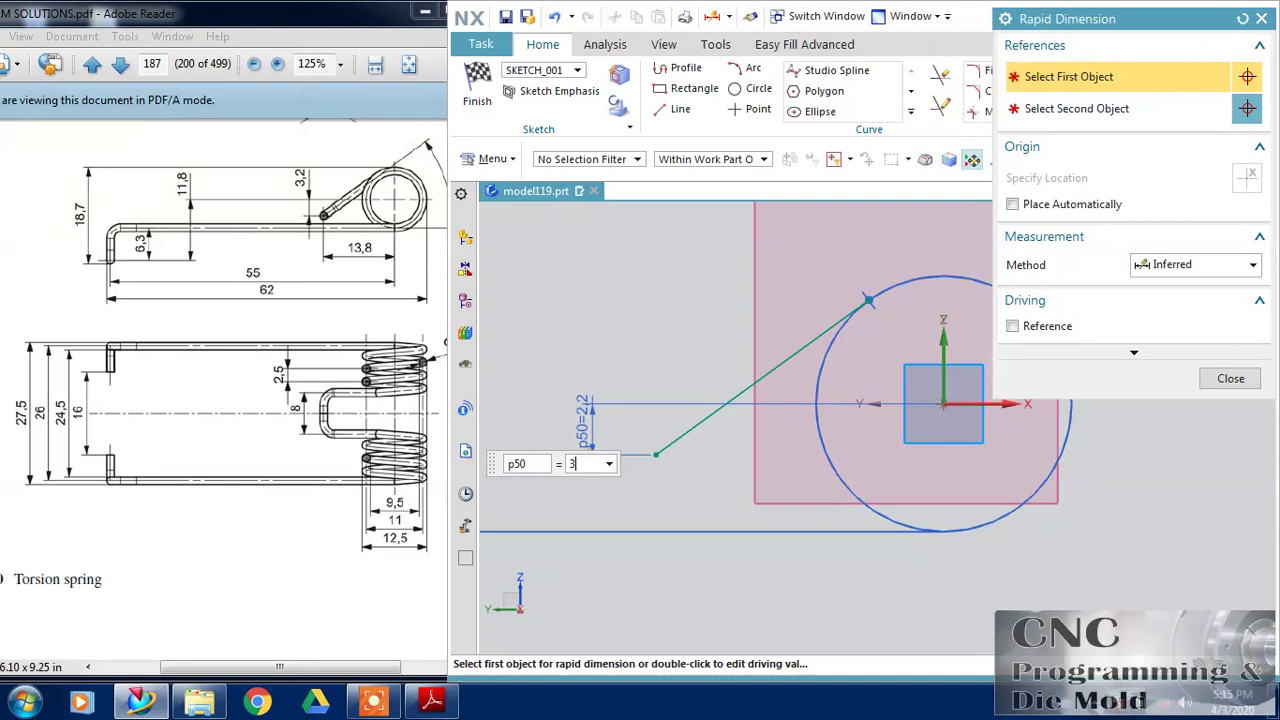
{"action": "type", "text": "3.2"}
{"action": "key", "text": "Return"}
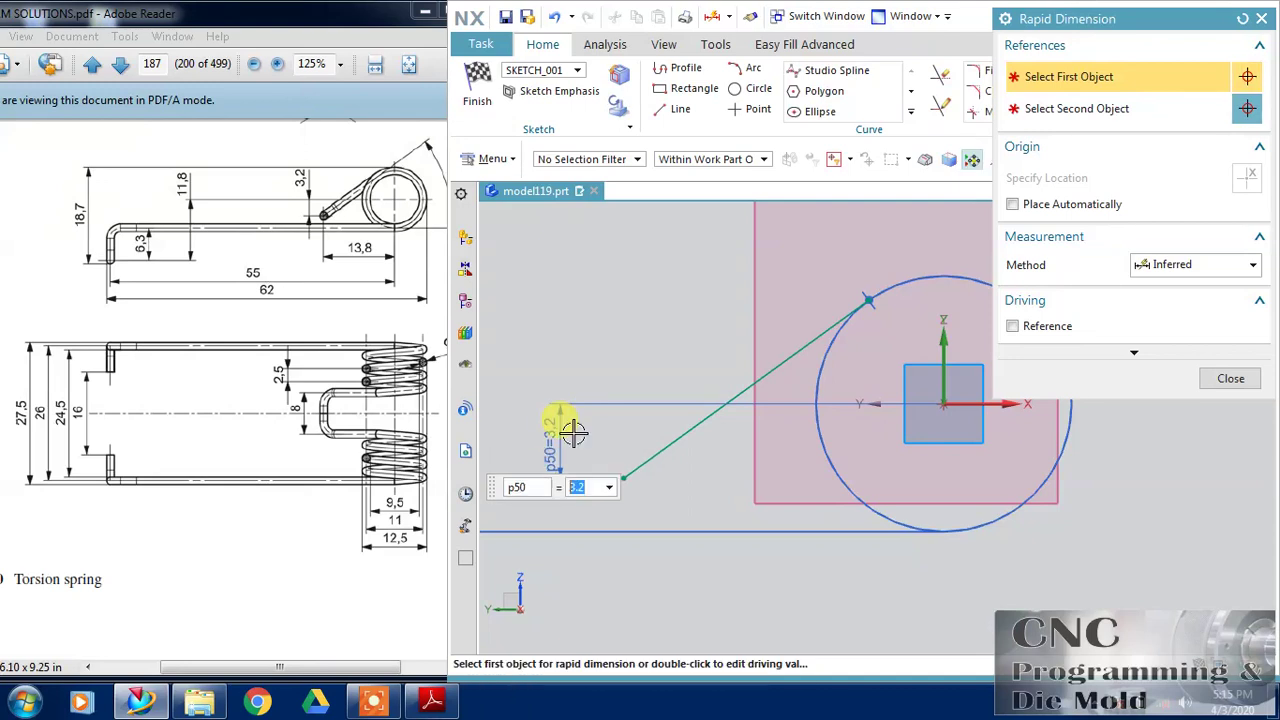
Add a 13.8 horizontal dimension, then delete the conflicting p51 dimension
{"action": "left_click", "coordinate": [941, 369]}
{"action": "left_click", "coordinate": [609, 465]}
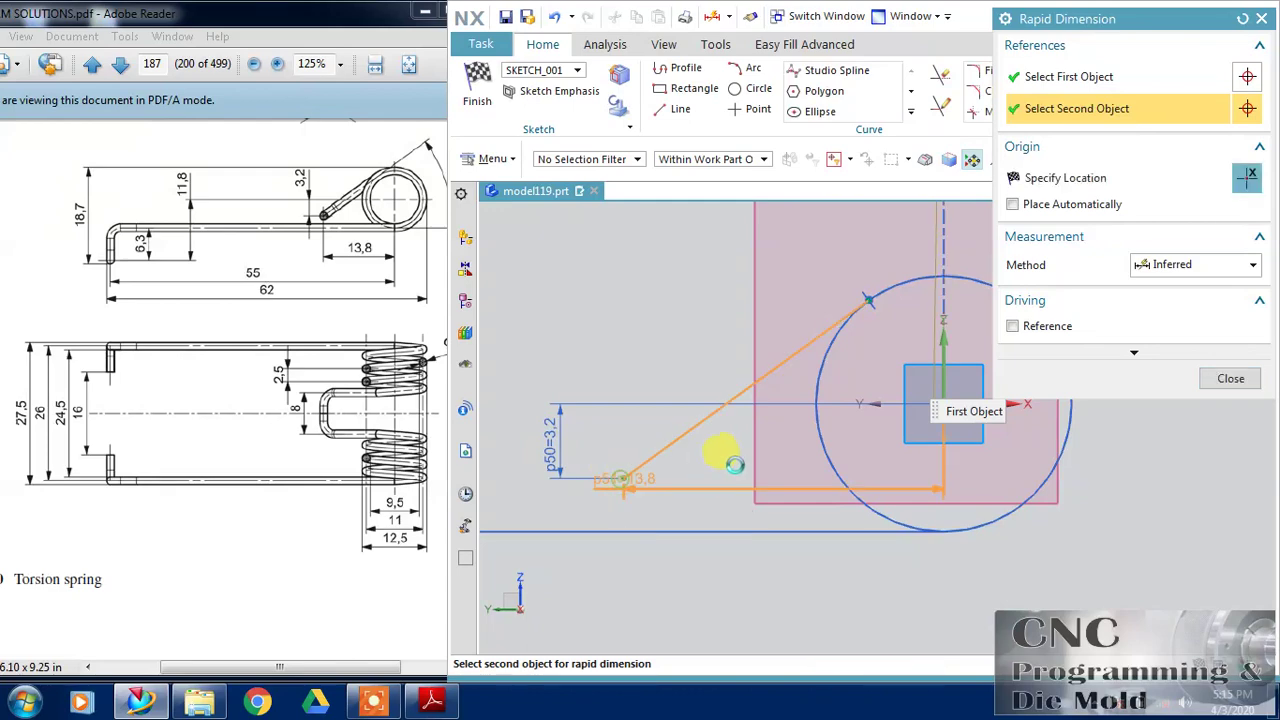
{"action": "left_click", "coordinate": [731, 463]}
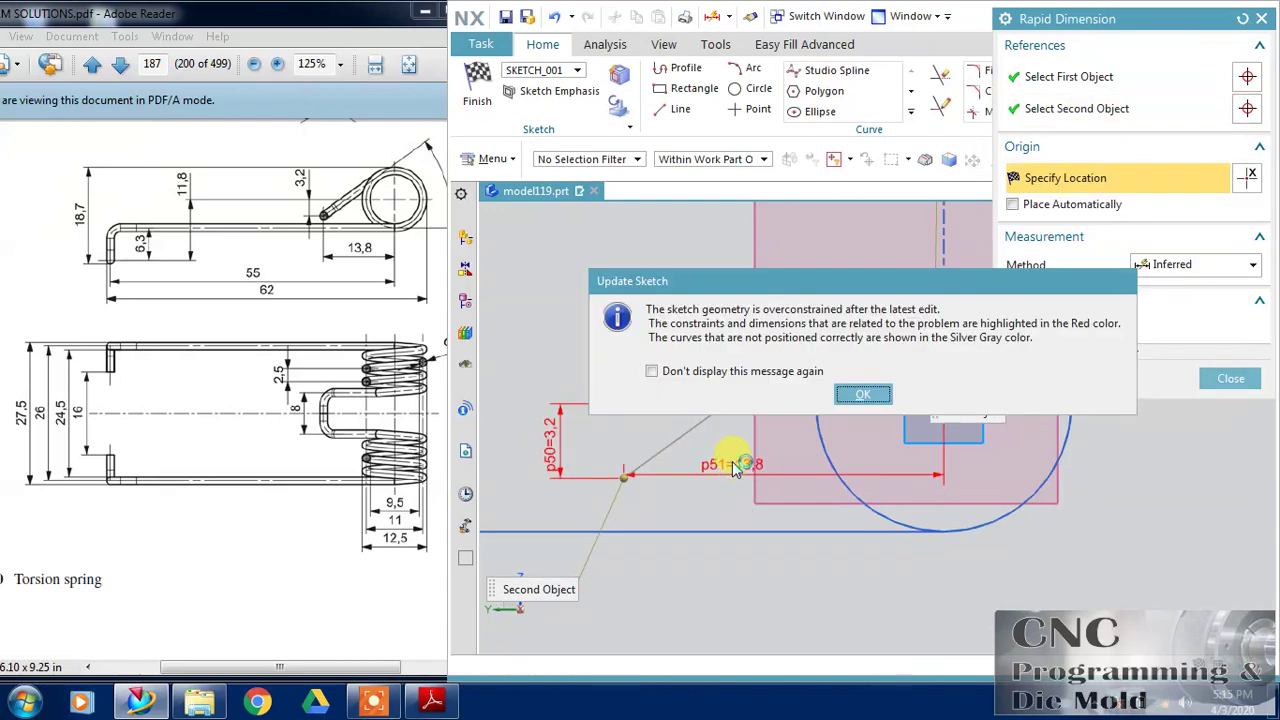
{"action": "left_click", "coordinate": [855, 395]}
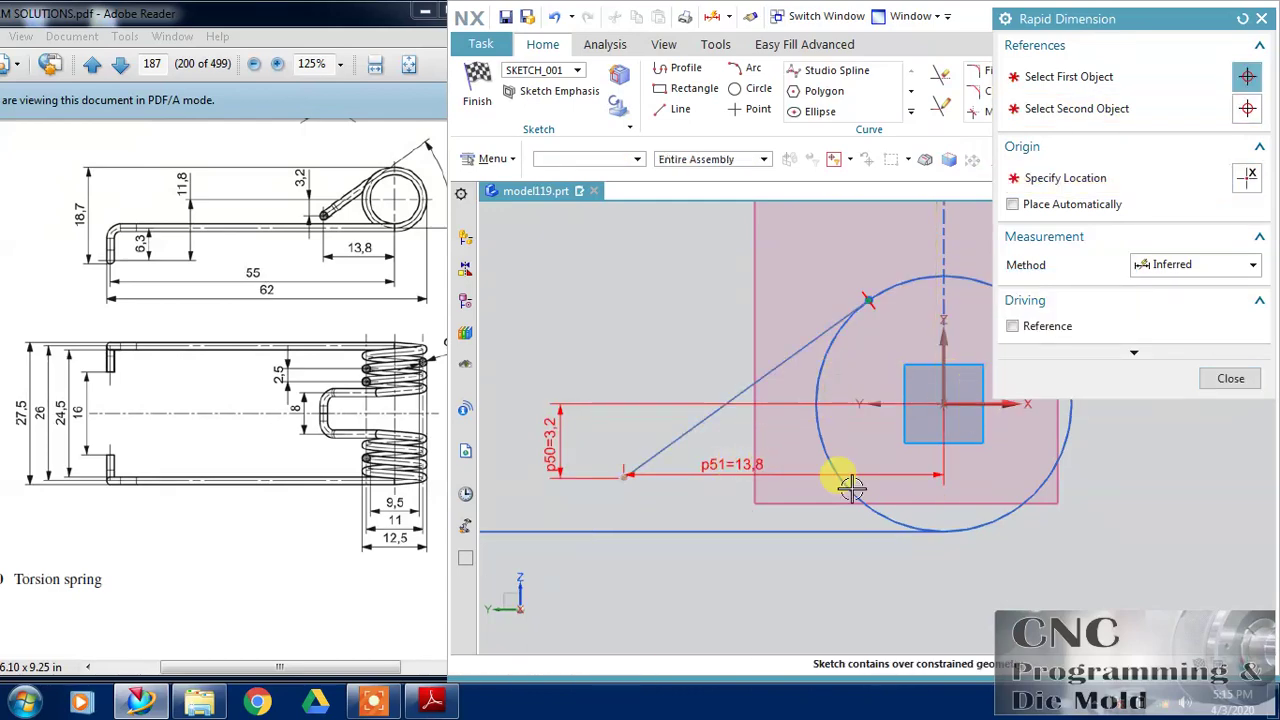
{"action": "left_click", "coordinate": [1230, 378]}
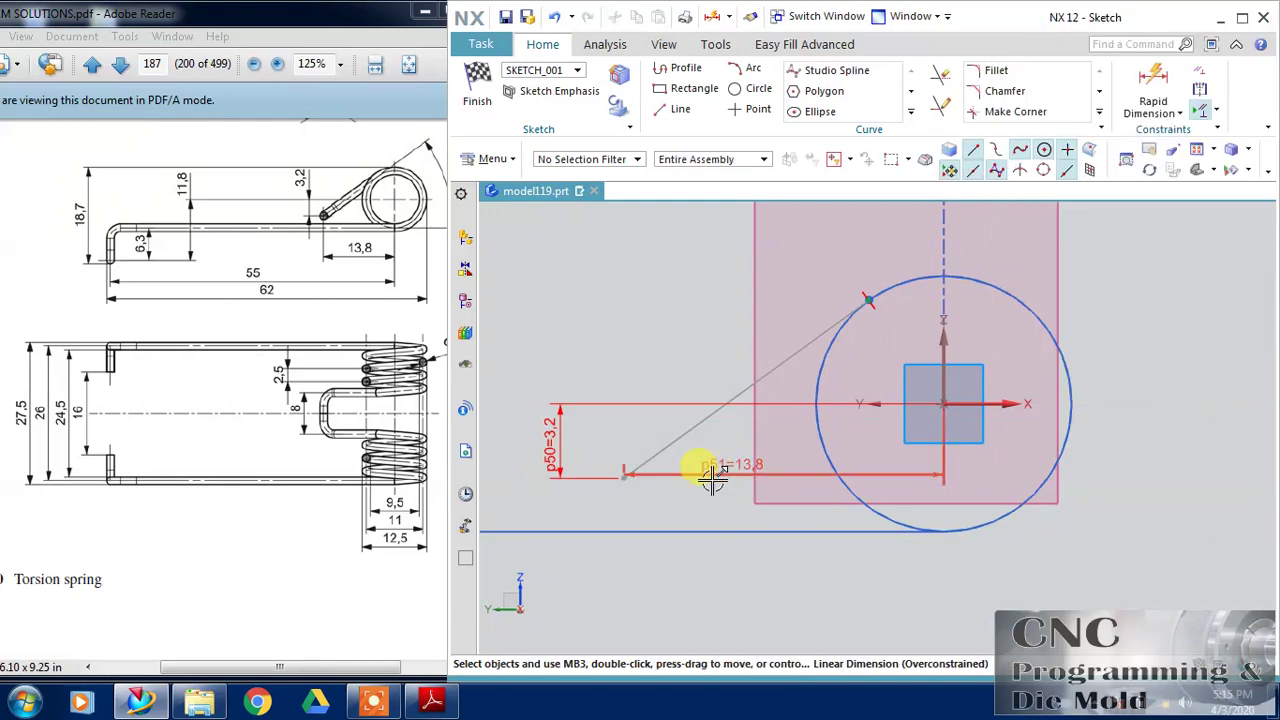
{"action": "left_click", "coordinate": [682, 477]}
{"action": "key", "text": "Delete"}
{"action": "left_click", "coordinate": [862, 388]}
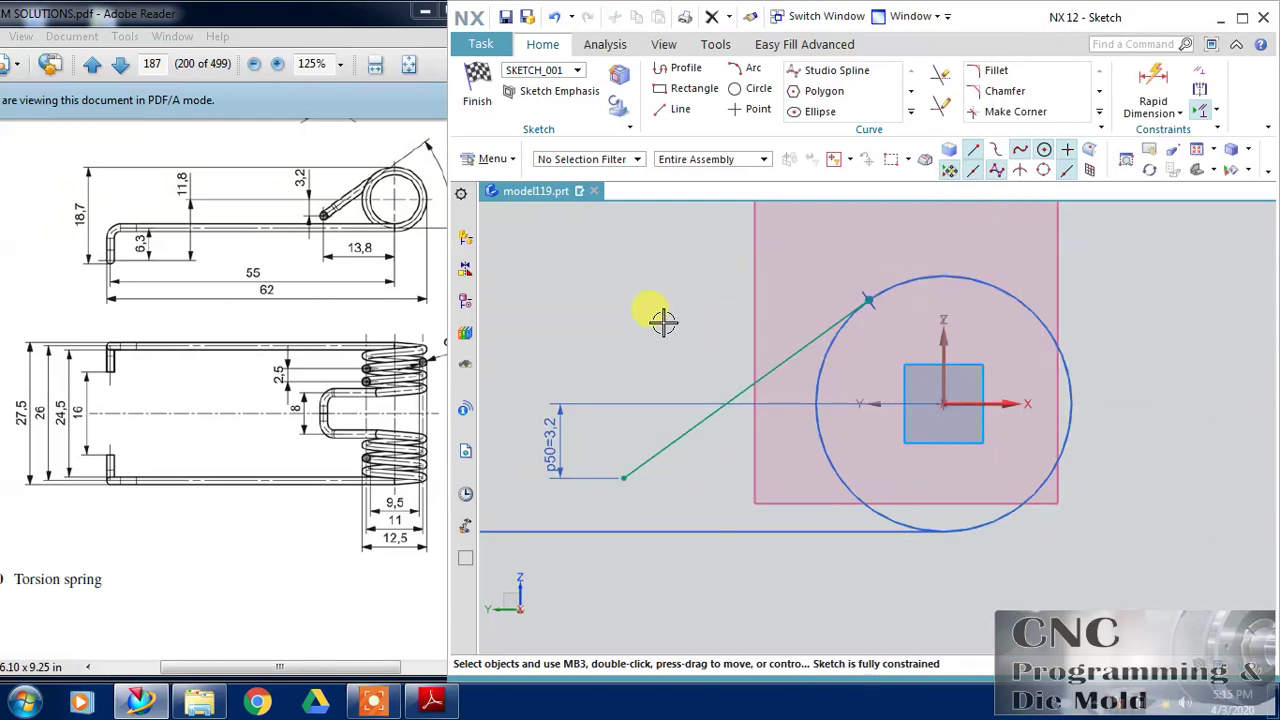
Finish the sketch and reorient the spring to an oblique 3D view
{"action": "left_click", "coordinate": [477, 88]}
{"action": "mouse_move", "coordinate": [717, 277]}
{"action": "middle_mouse_down"}
{"action": "mouse_move", "coordinate": [937, 360]}
{"action": "mouse_move", "coordinate": [986, 357]}
{"action": "mouse_move", "coordinate": [883, 360]}
{"action": "mouse_move", "coordinate": [980, 380]}
{"action": "mouse_move", "coordinate": [1080, 338]}
{"action": "middle_mouse_up"}
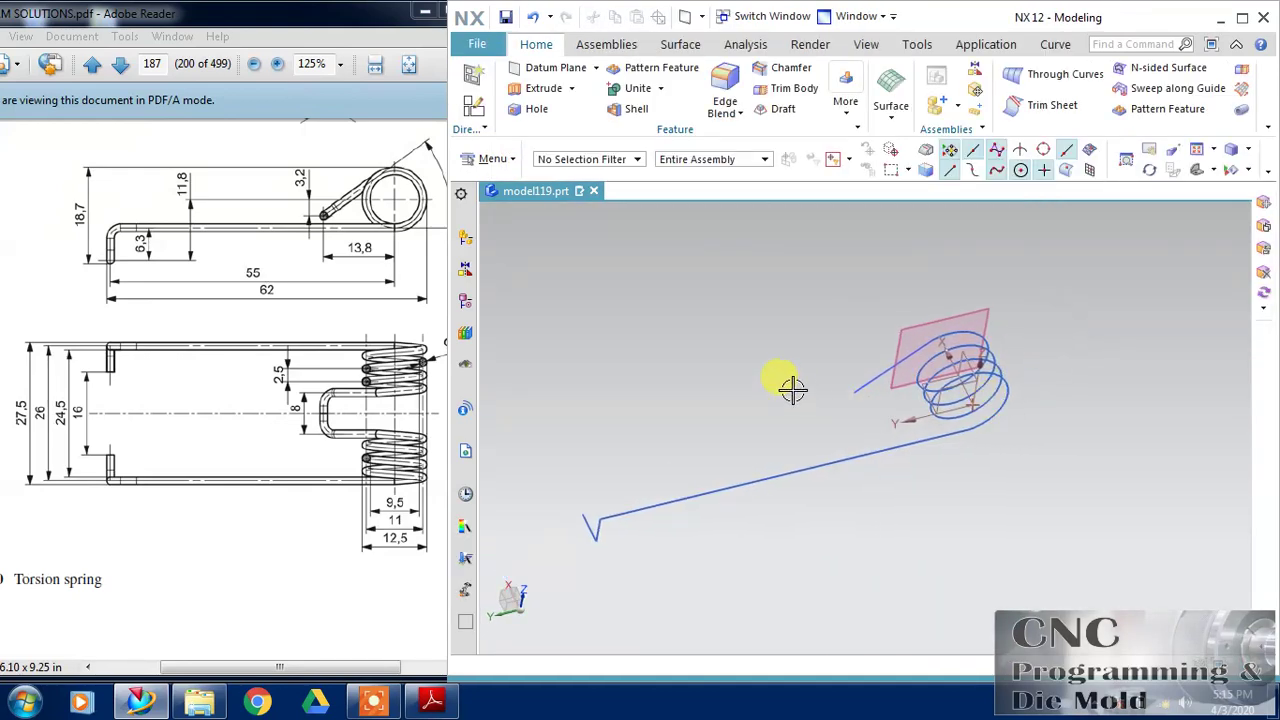
{"action": "scroll", "coordinate": [791, 388], "scroll_direction": "up", "scroll_amount": 2}
{"action": "middle_click_drag", "start_coordinate": [1000, 563], "coordinate": [985, 495]}
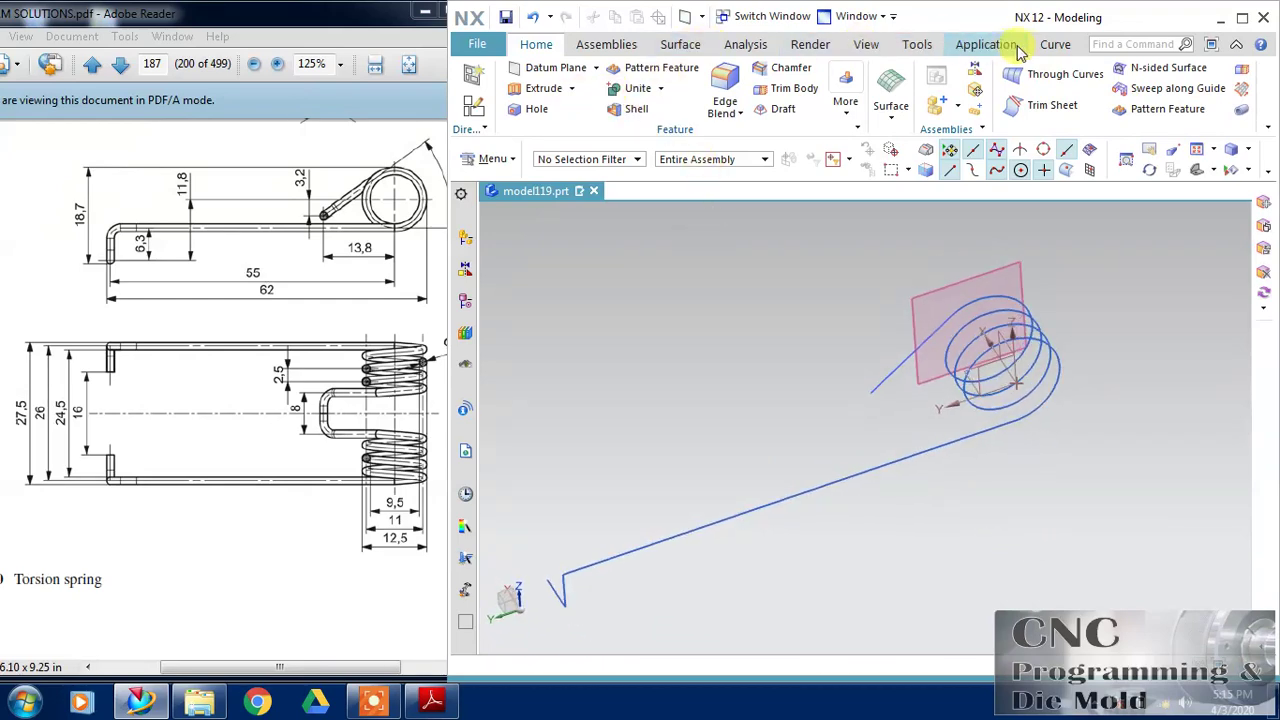
Create a 4 mm line along XC from the sketch line's free endpoint
{"action": "left_click", "coordinate": [1055, 44]}
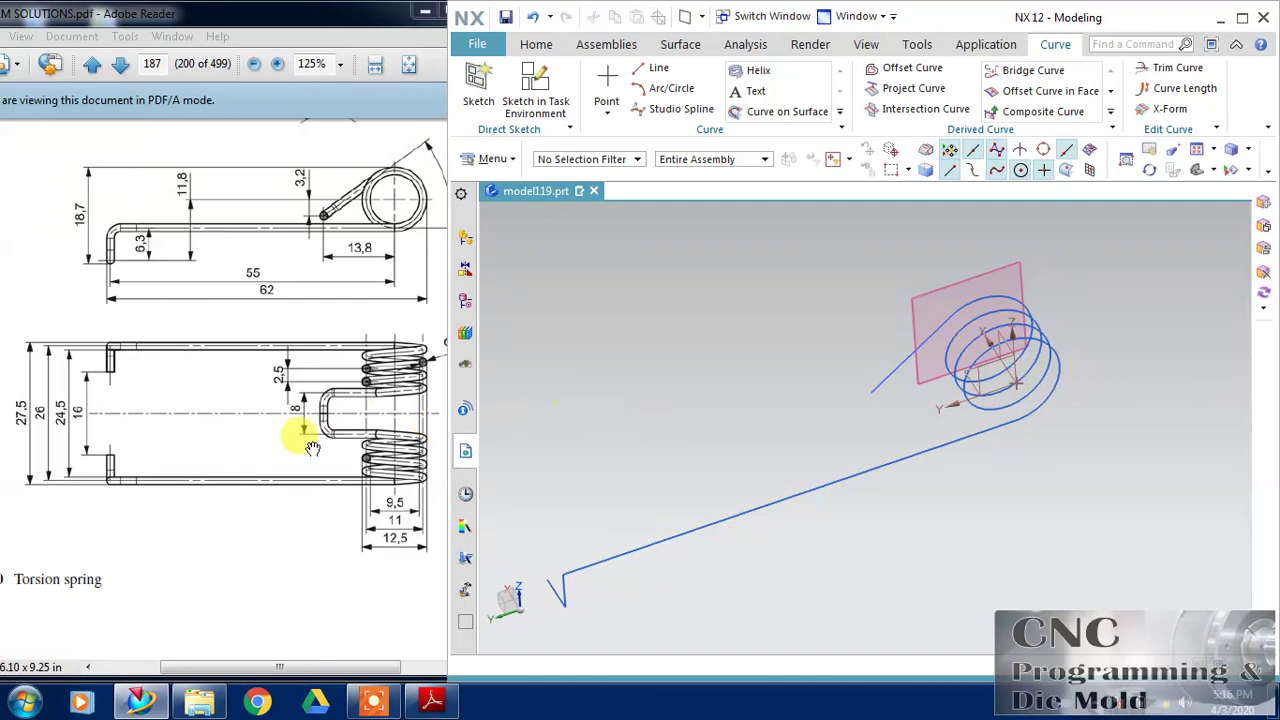
{"action": "left_click", "coordinate": [464, 409]}
{"action": "left_click", "coordinate": [798, 335]}
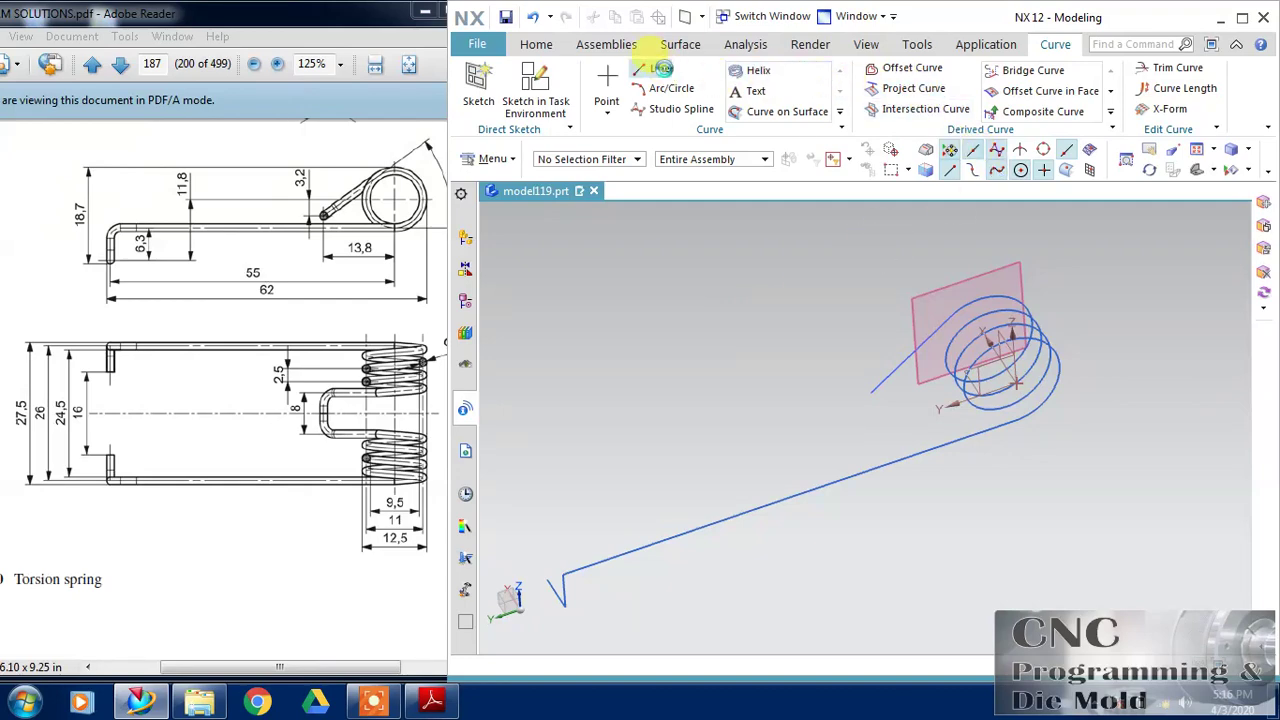
{"action": "left_click", "coordinate": [661, 68]}
{"action": "left_click", "coordinate": [866, 392]}
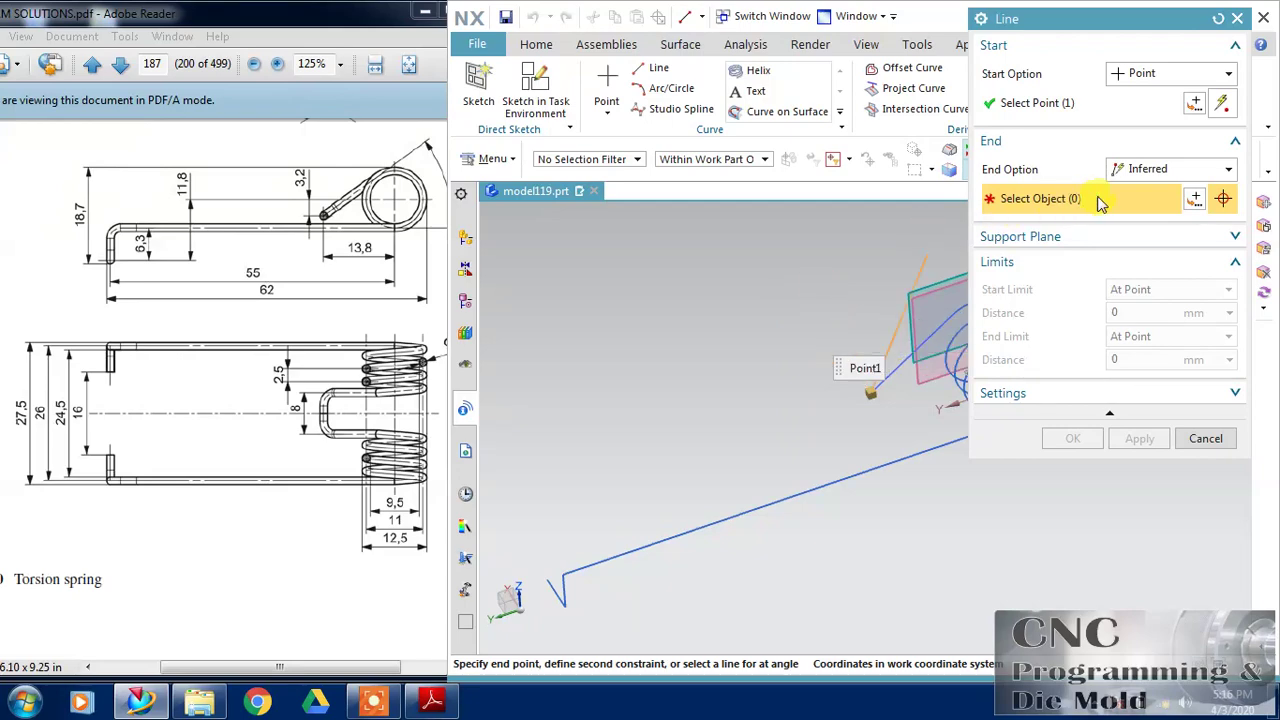
{"action": "left_click", "coordinate": [1150, 170]}
{"action": "left_click", "coordinate": [1141, 268]}
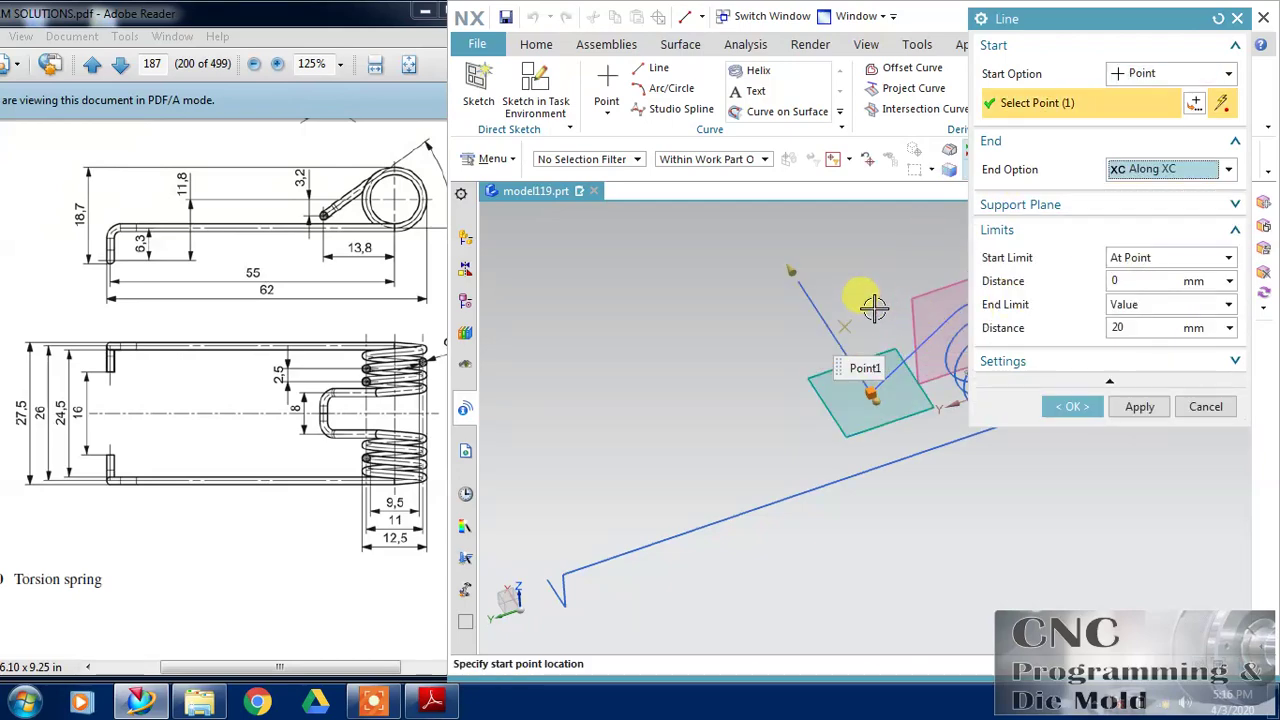
{"action": "left_click", "coordinate": [1170, 326]}
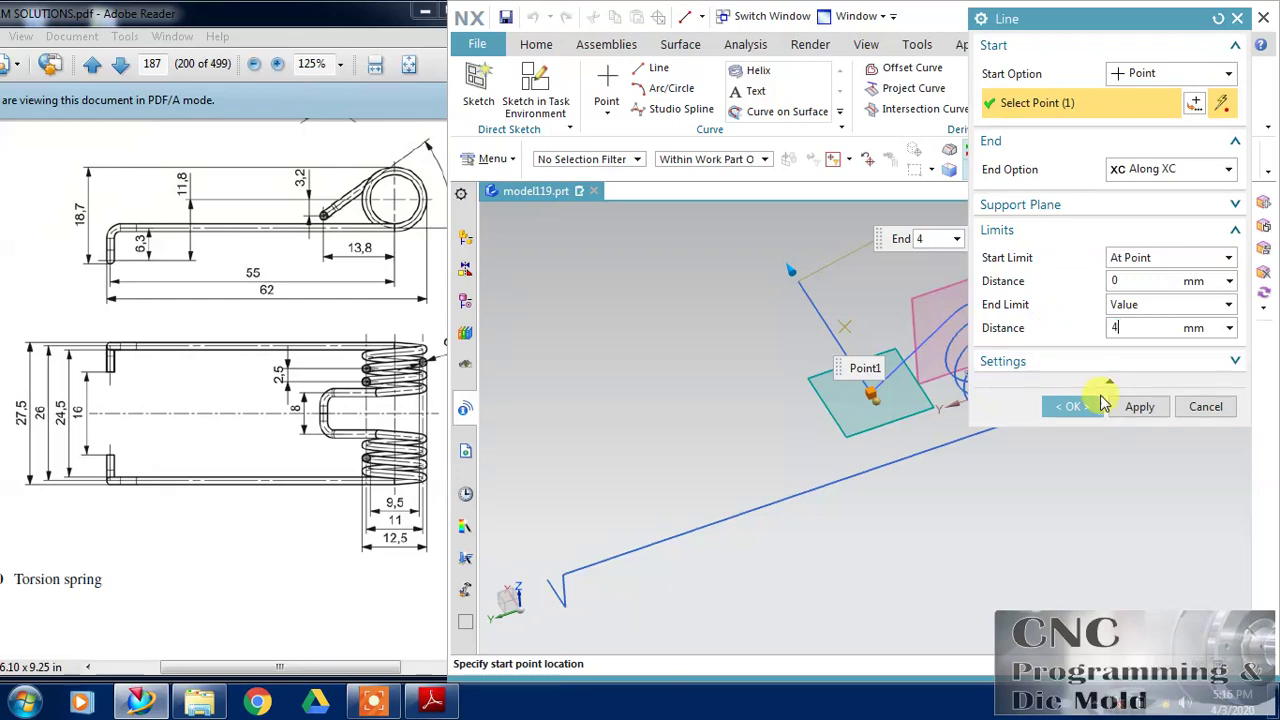
{"action": "type", "text": "4"}
{"action": "left_click", "coordinate": [1092, 413]}
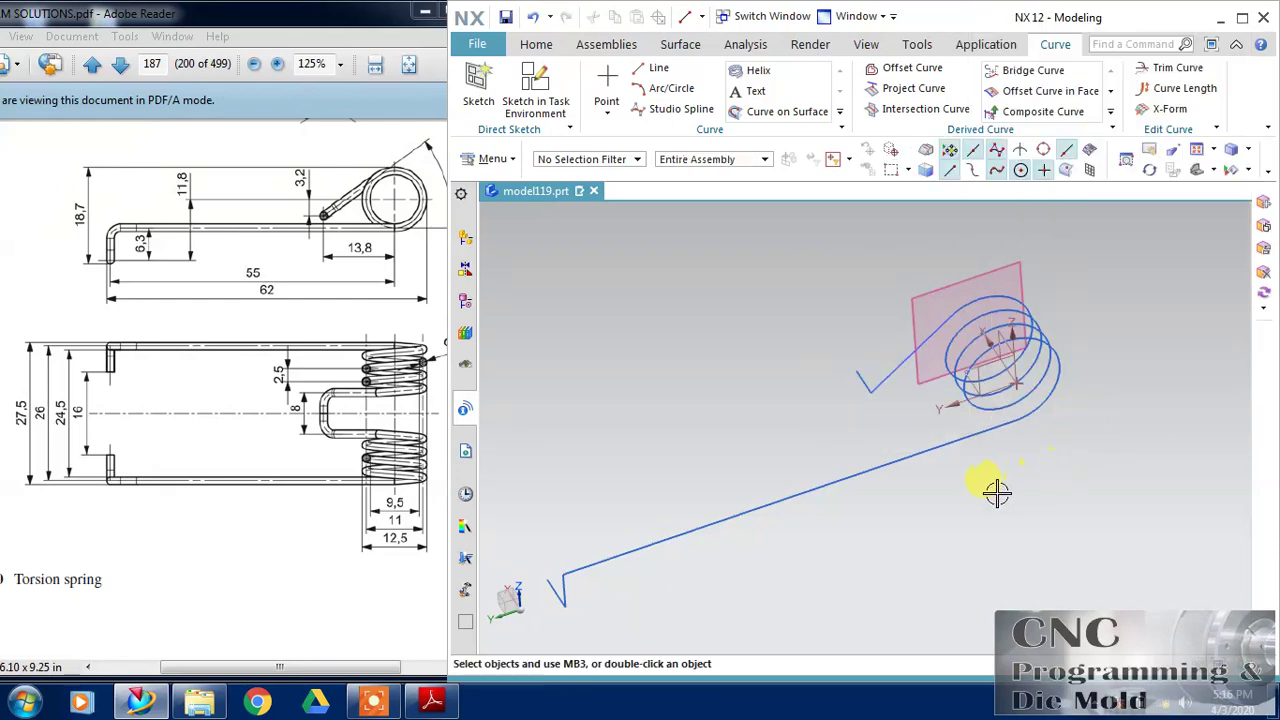
{"action": "middle_click_drag", "start_coordinate": [986, 491], "coordinate": [1007, 478]}
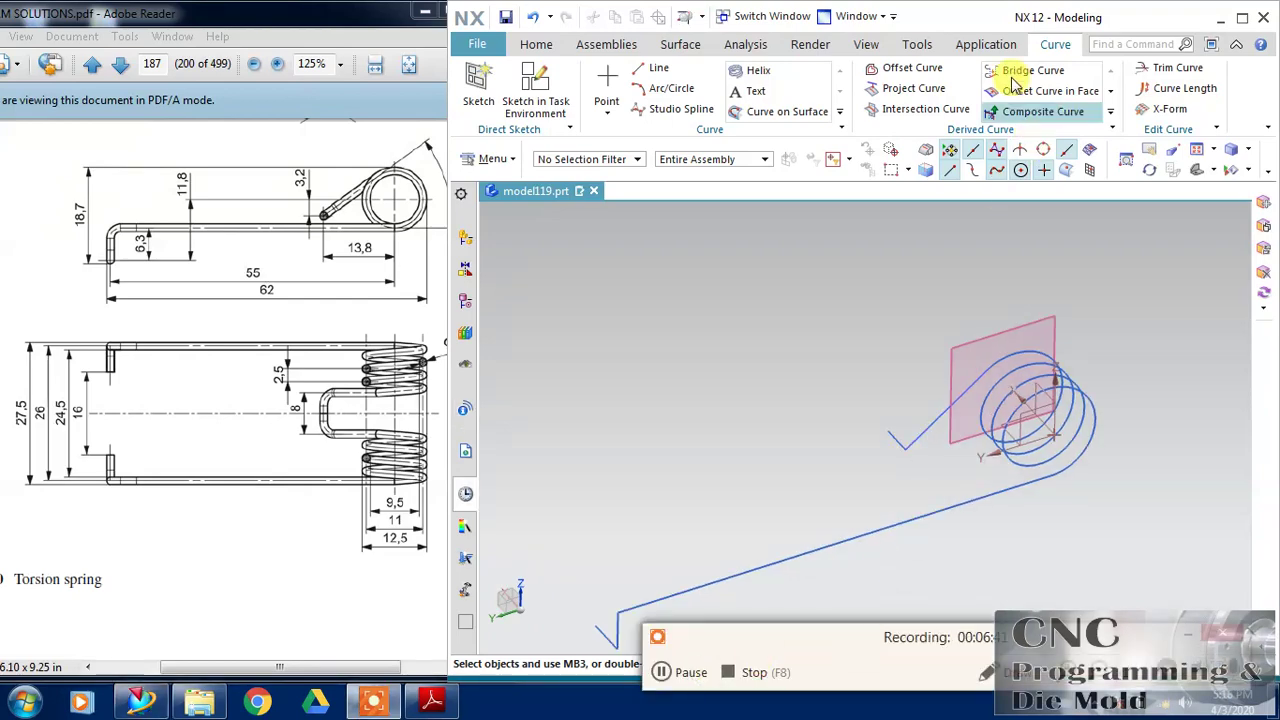
Start a Circular Blend Curve with an explicit 2 mm radius
{"action": "double_click", "coordinate": [929, 14]}
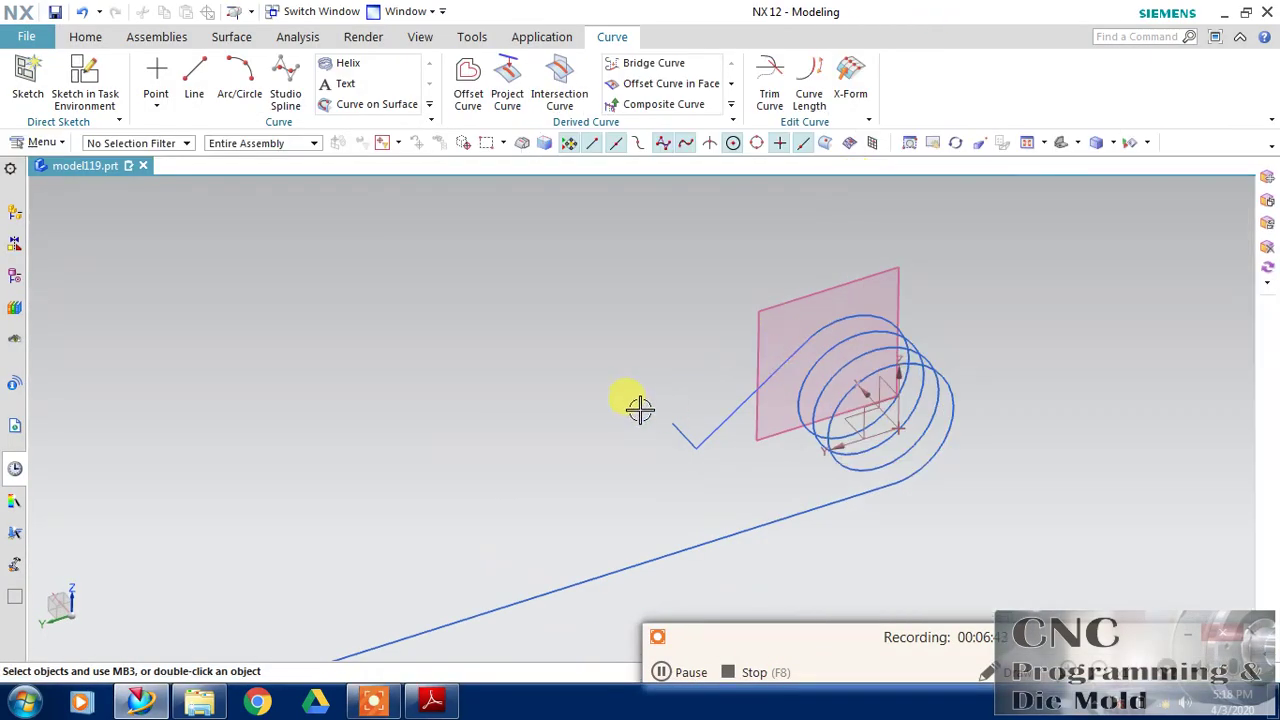
{"action": "middle_click_drag", "start_coordinate": [640, 410], "coordinate": [680, 323], "text": "shift"}
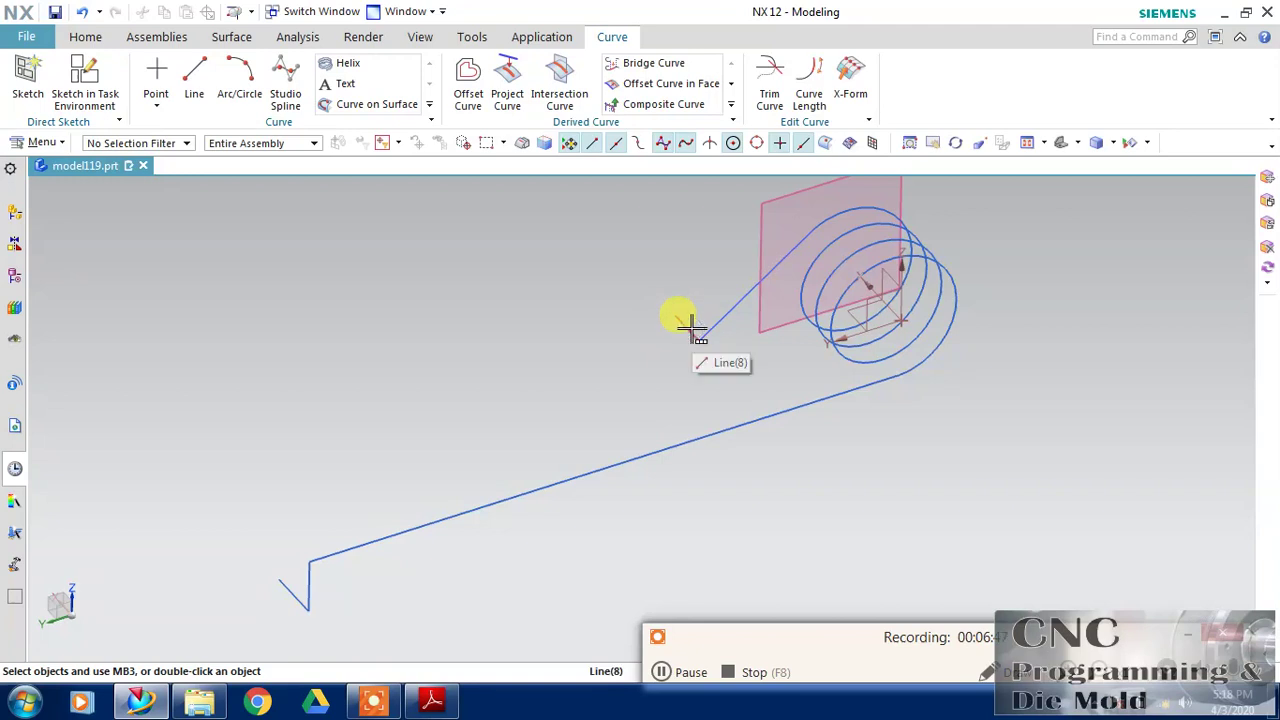
{"action": "left_click", "coordinate": [30, 143]}
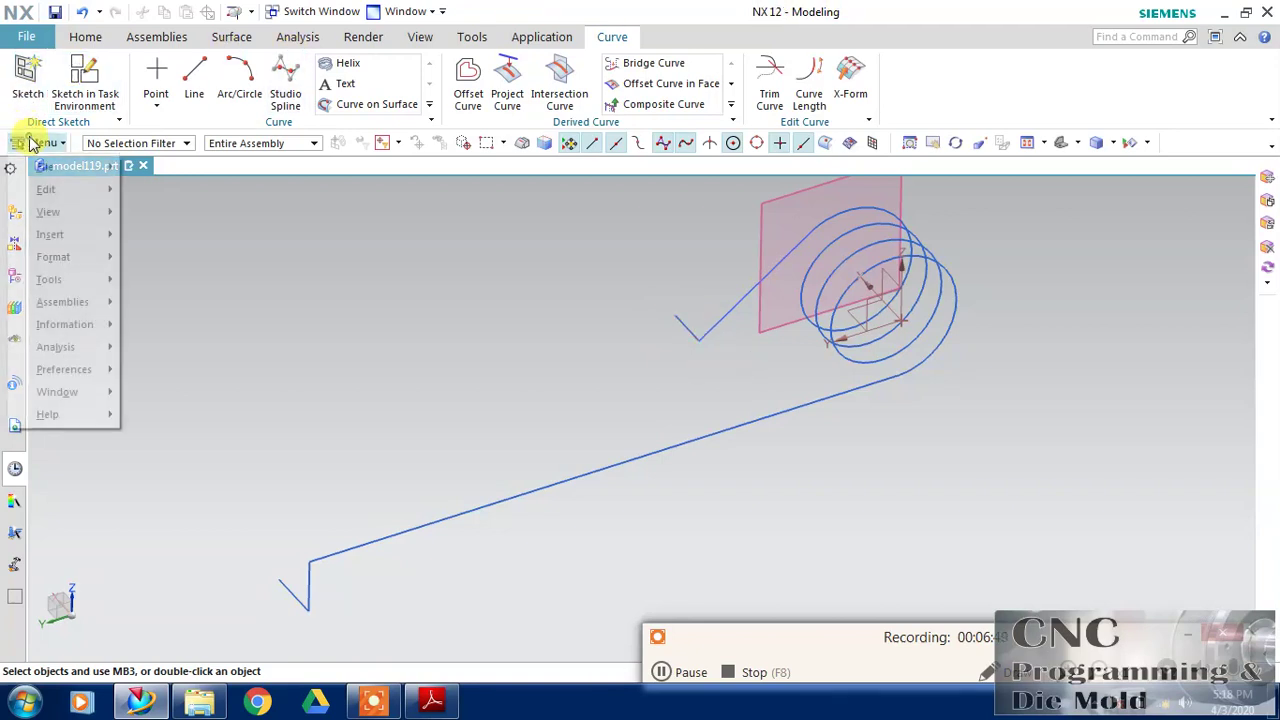
{"action": "mouse_move", "coordinate": [86, 234]}
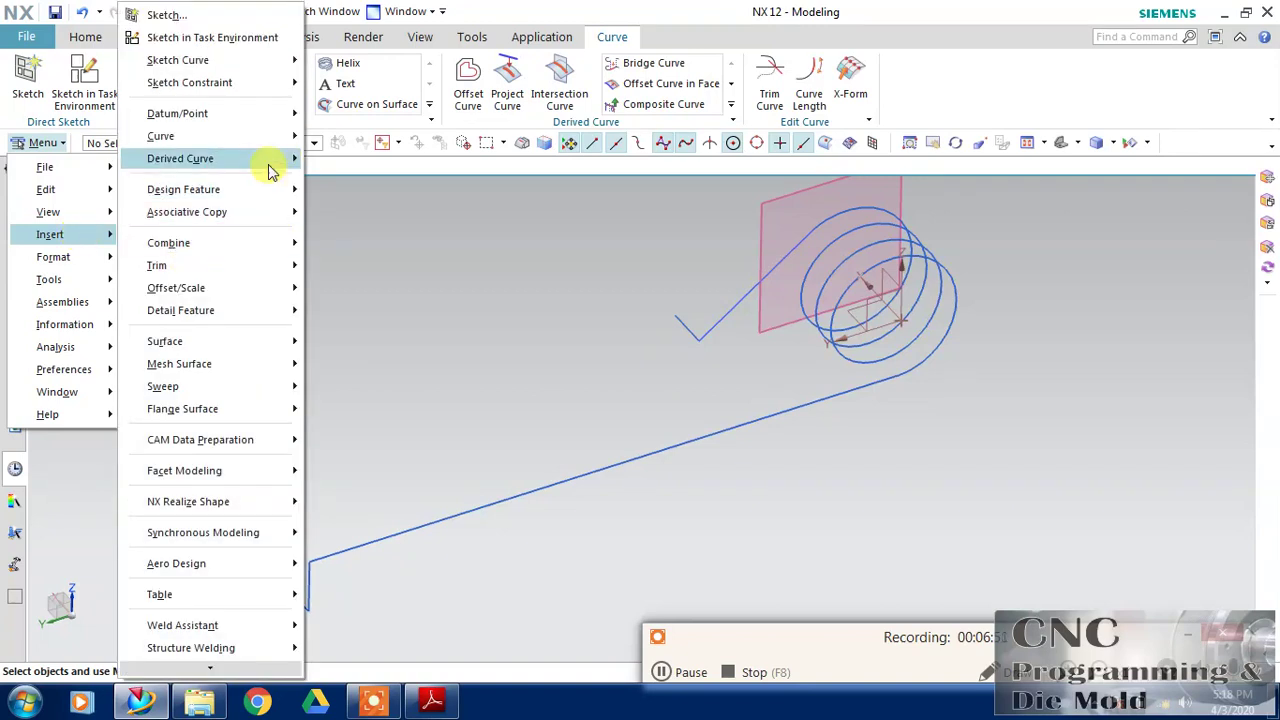
{"action": "mouse_move", "coordinate": [271, 163]}
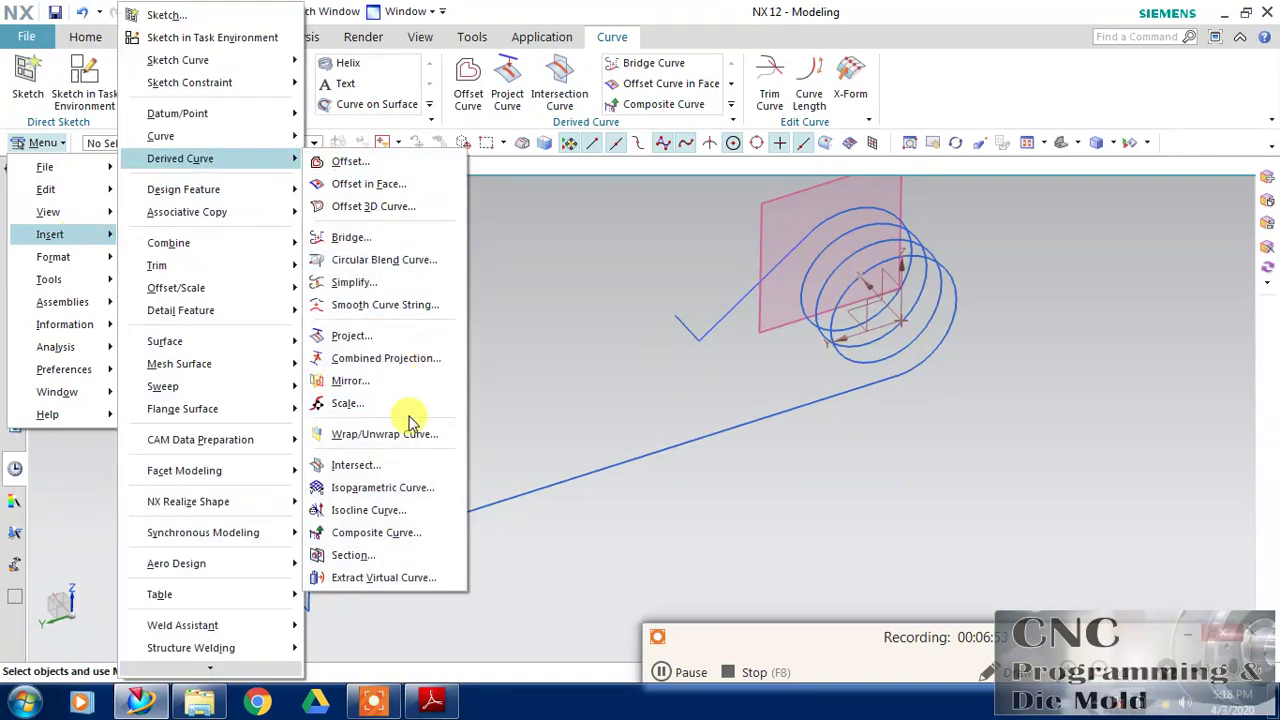
{"action": "left_click", "coordinate": [362, 262]}
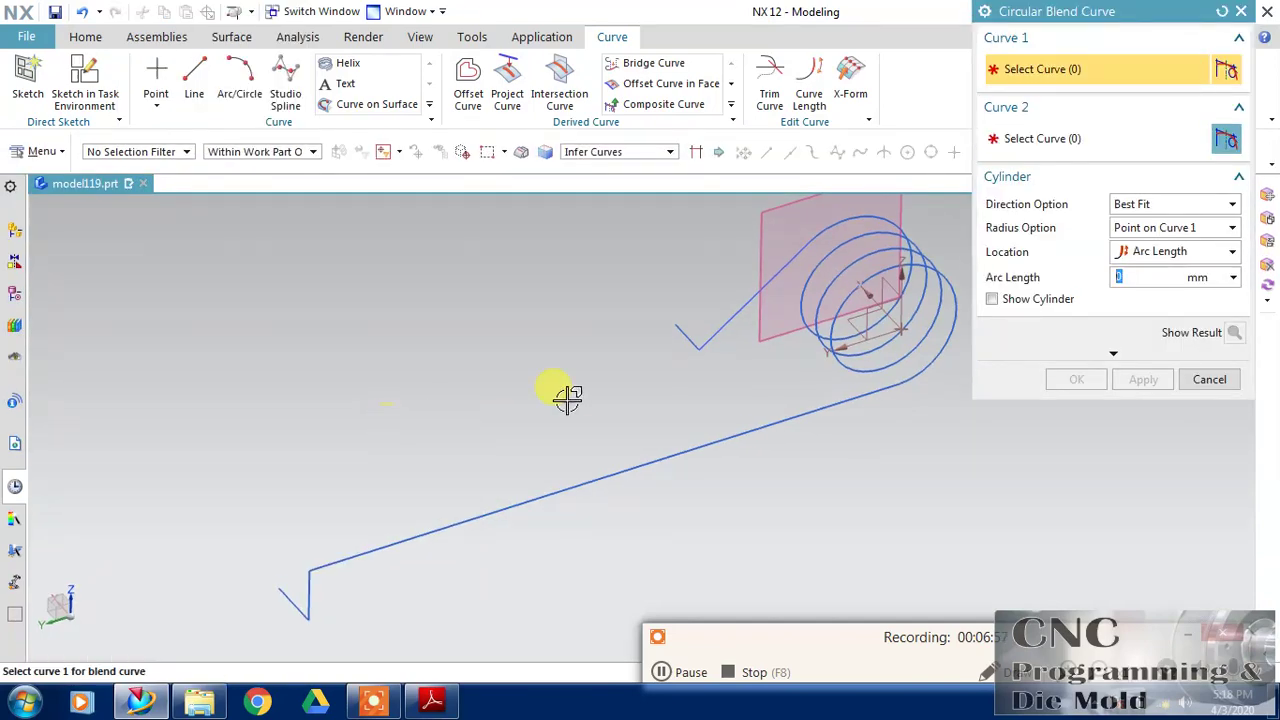
{"action": "left_click", "coordinate": [1169, 230]}
{"action": "left_click", "coordinate": [1143, 283]}
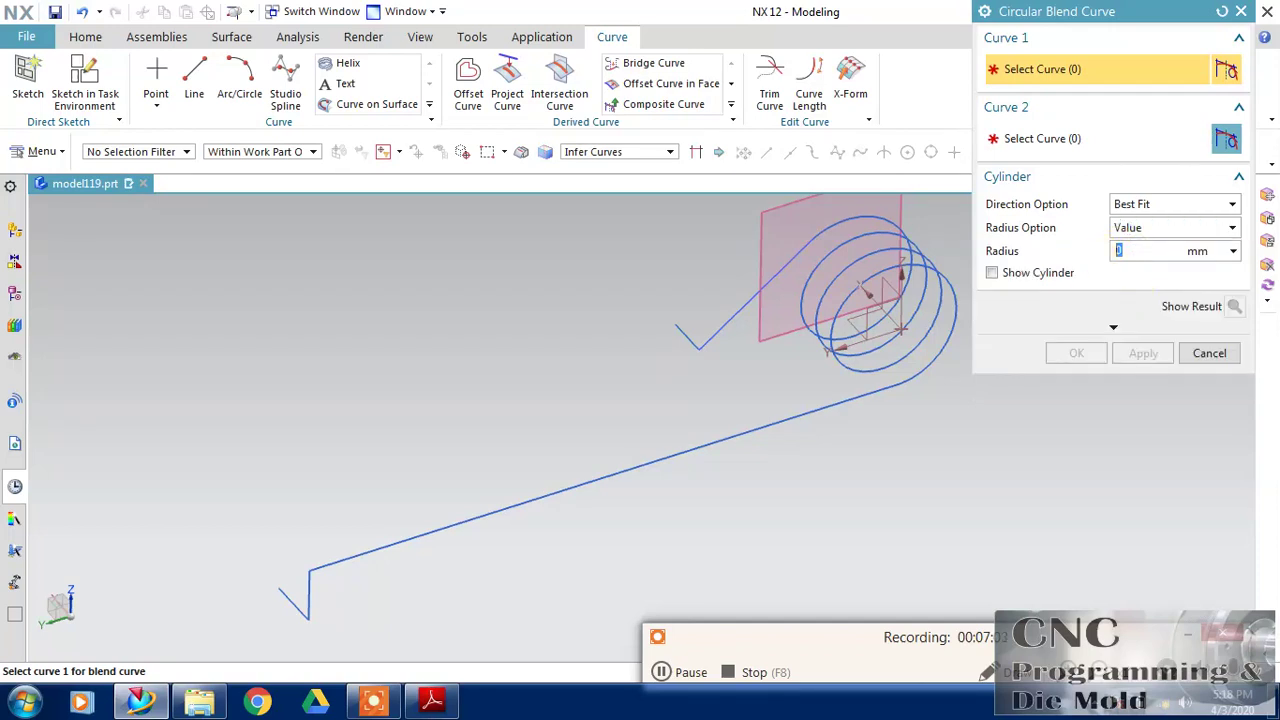
{"action": "double_click", "coordinate": [1120, 251]}
{"action": "type", "text": "2"}
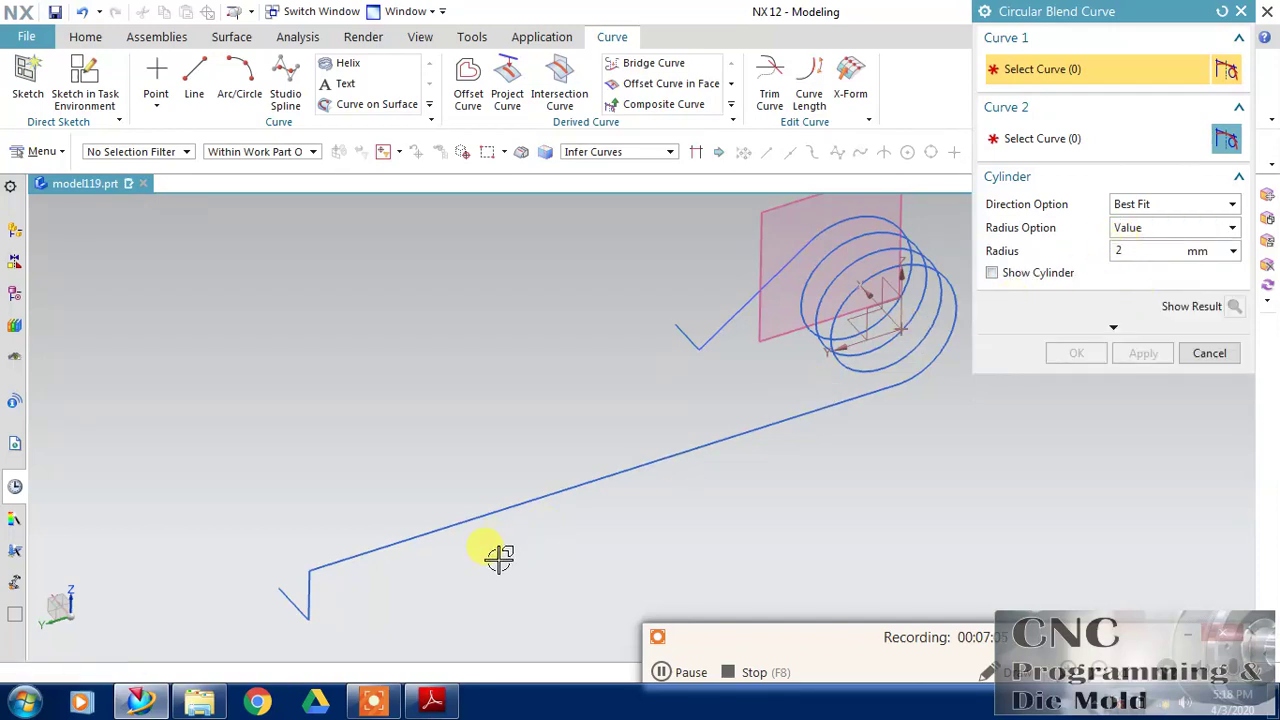
Round the lower-left corner and the long lower leg corner with 2 mm blend arcs
{"action": "left_click", "coordinate": [316, 596]}
{"action": "left_click", "coordinate": [1029, 138]}
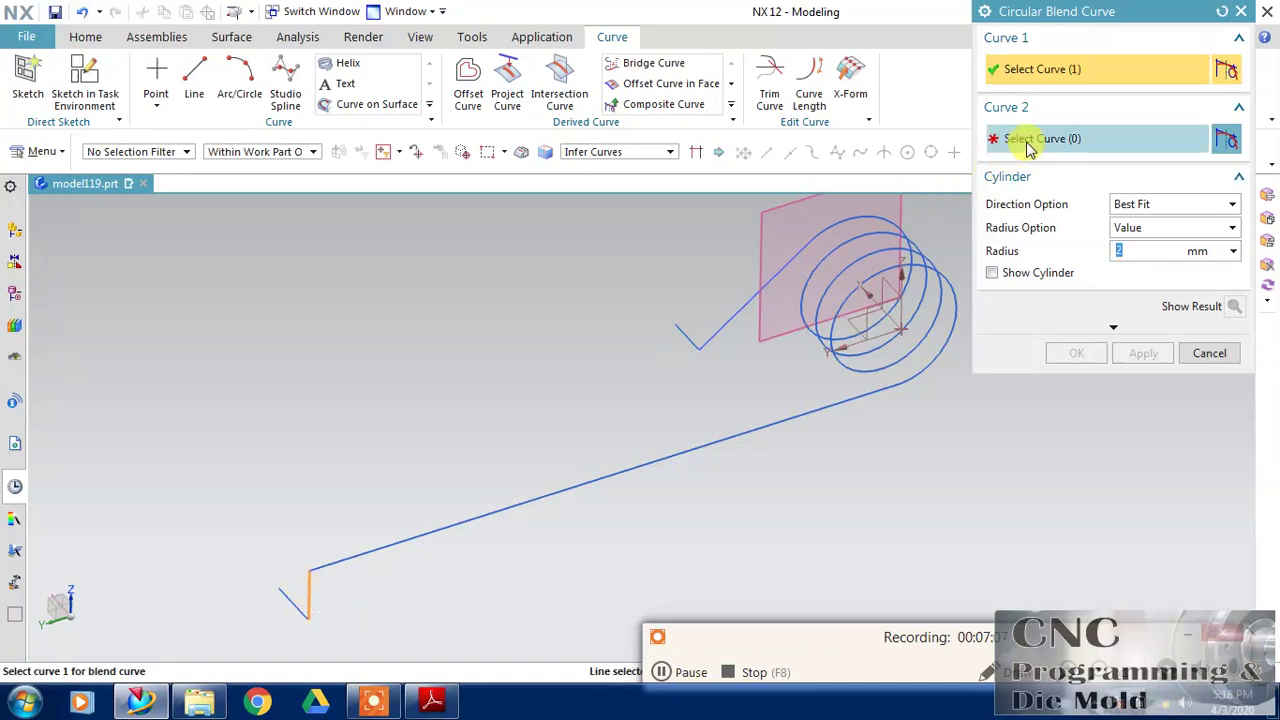
{"action": "left_click", "coordinate": [293, 603]}
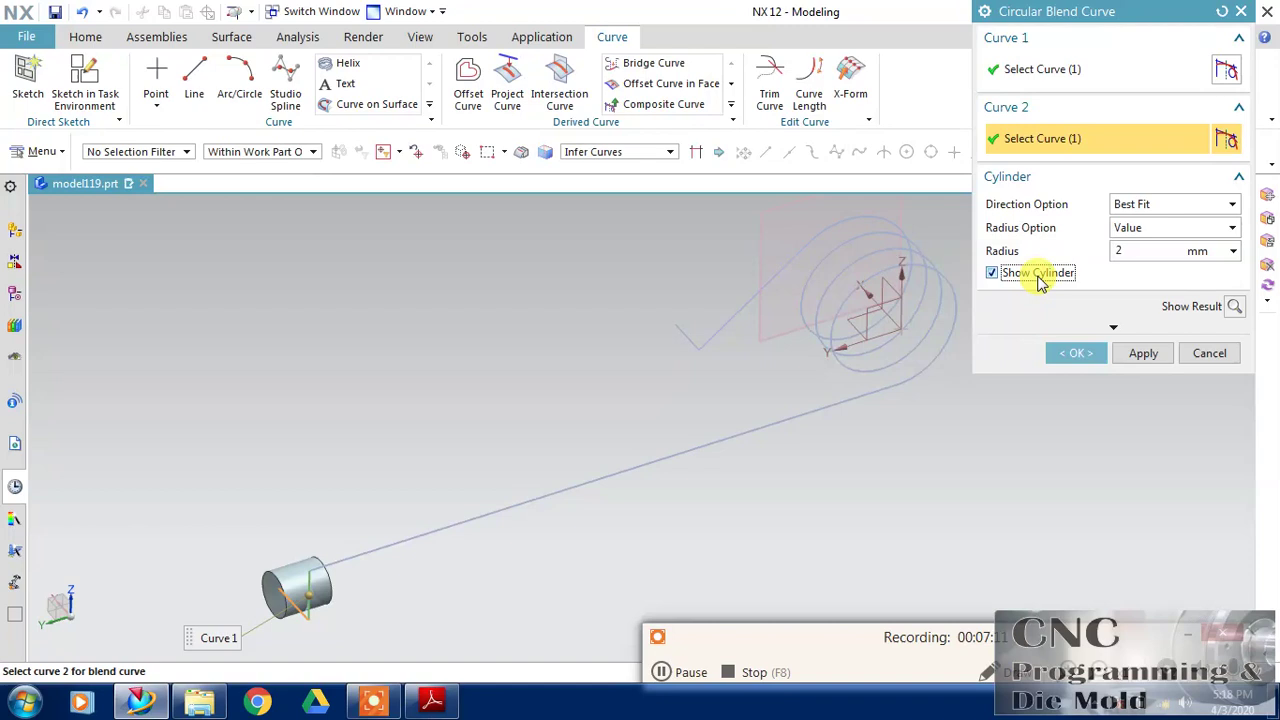
{"action": "left_click", "coordinate": [1142, 354]}
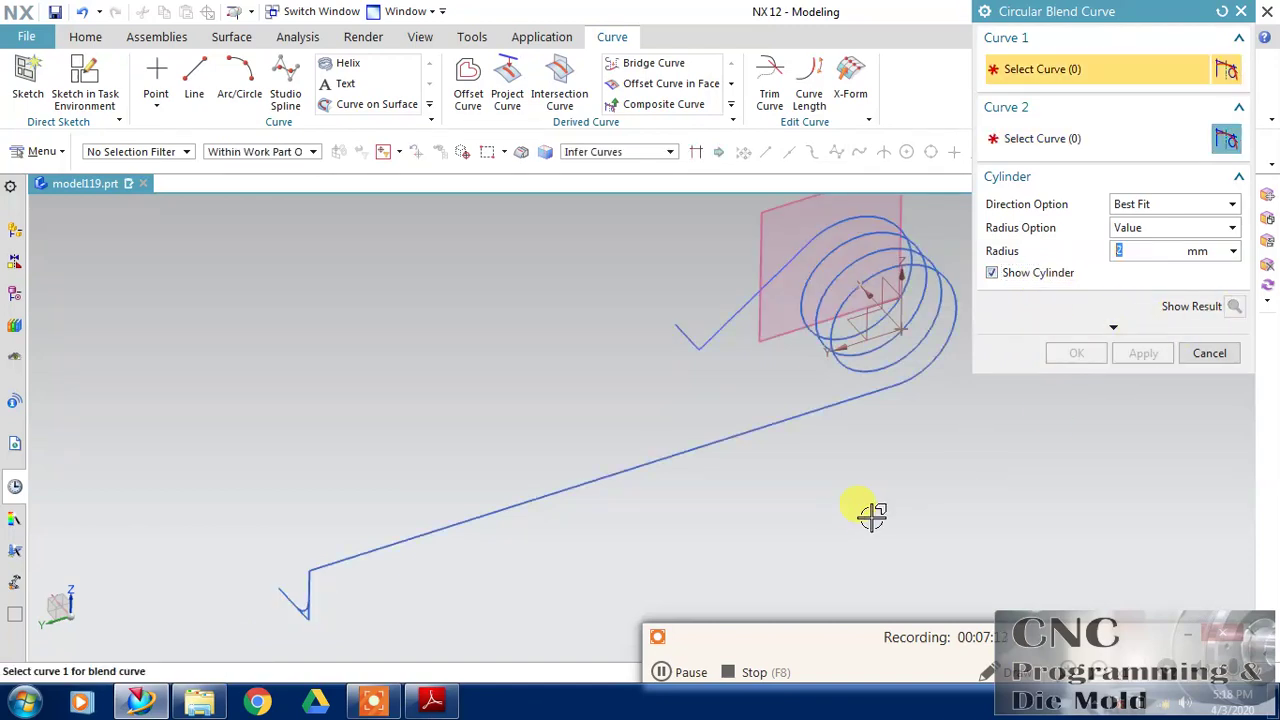
{"action": "left_click", "coordinate": [340, 561]}
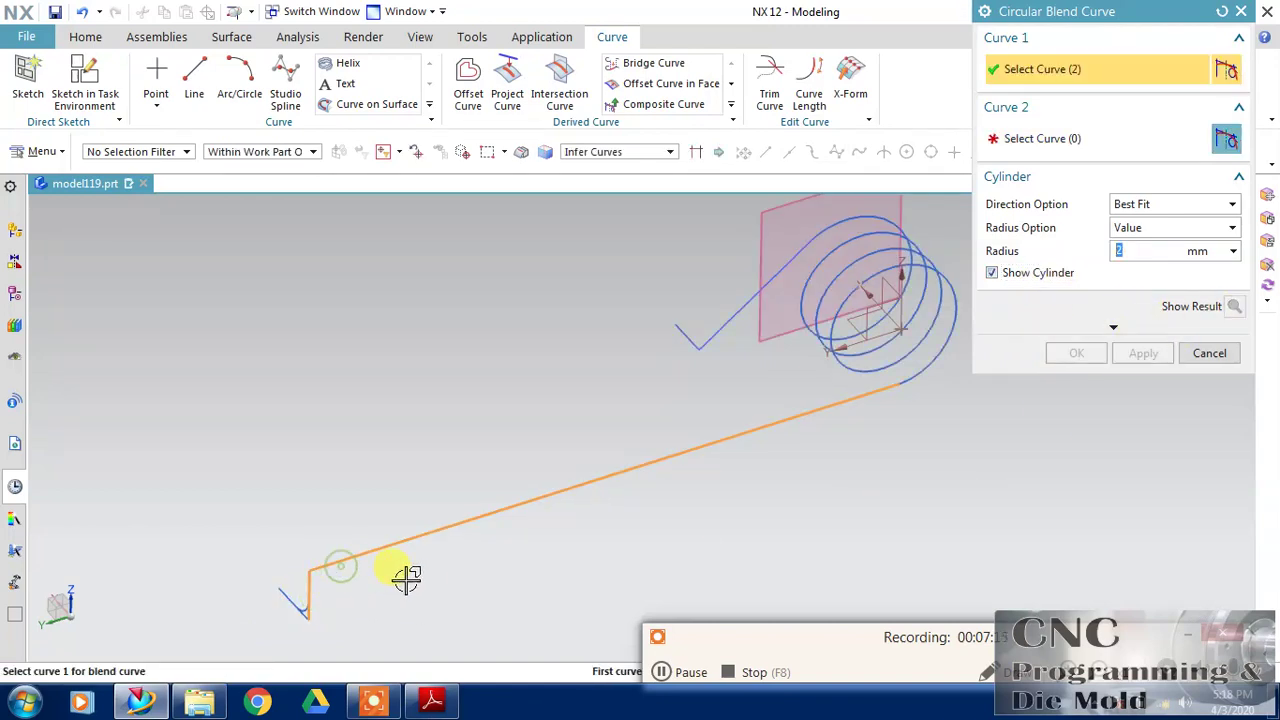
{"action": "left_click", "coordinate": [443, 523]}
{"action": "left_click", "coordinate": [1043, 148]}
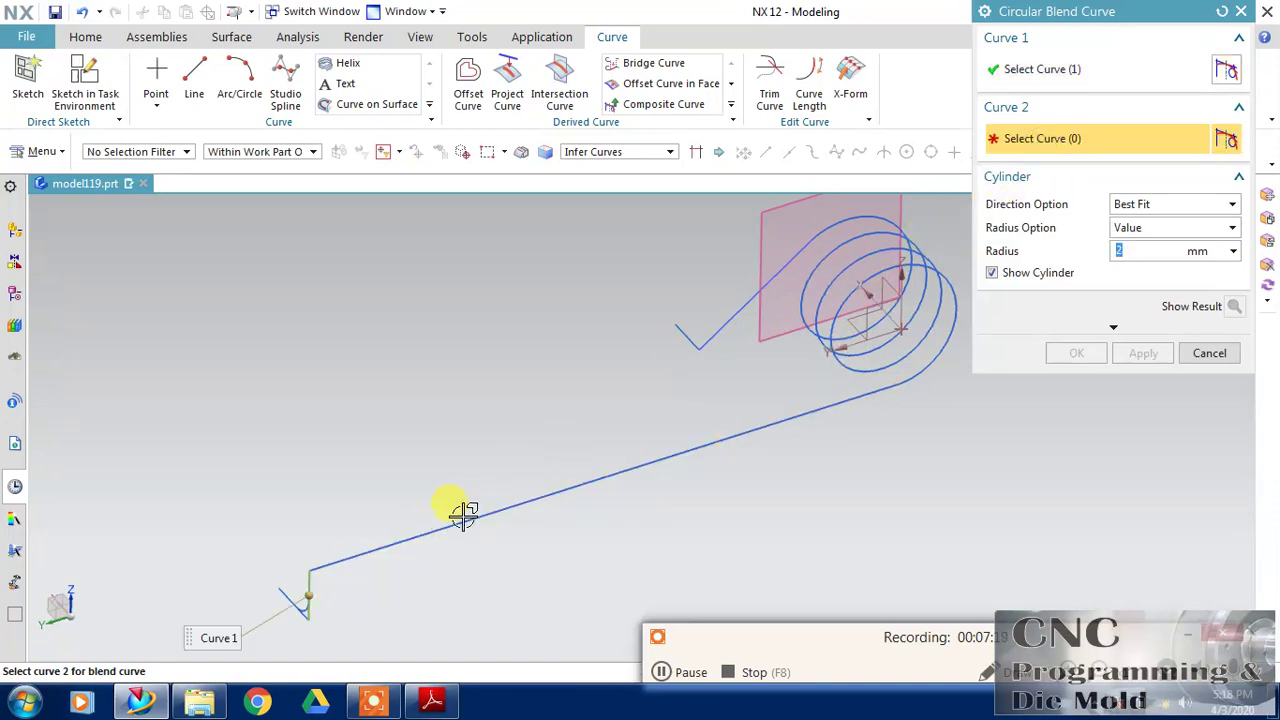
{"action": "left_click", "coordinate": [410, 539]}
{"action": "left_click", "coordinate": [1130, 360]}
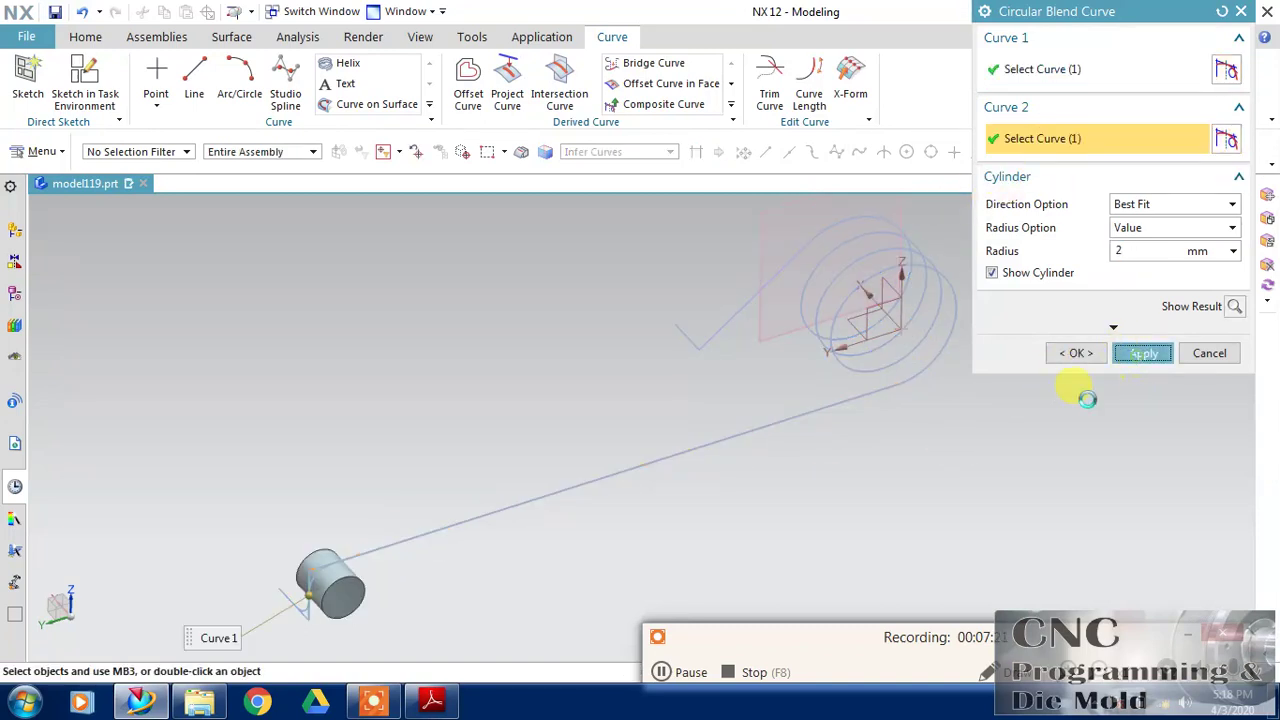
Blend the small V corner using Line(8) as second curve, then close the tool
{"action": "scroll", "coordinate": [697, 334], "scroll_direction": "up", "scroll_amount": 2}
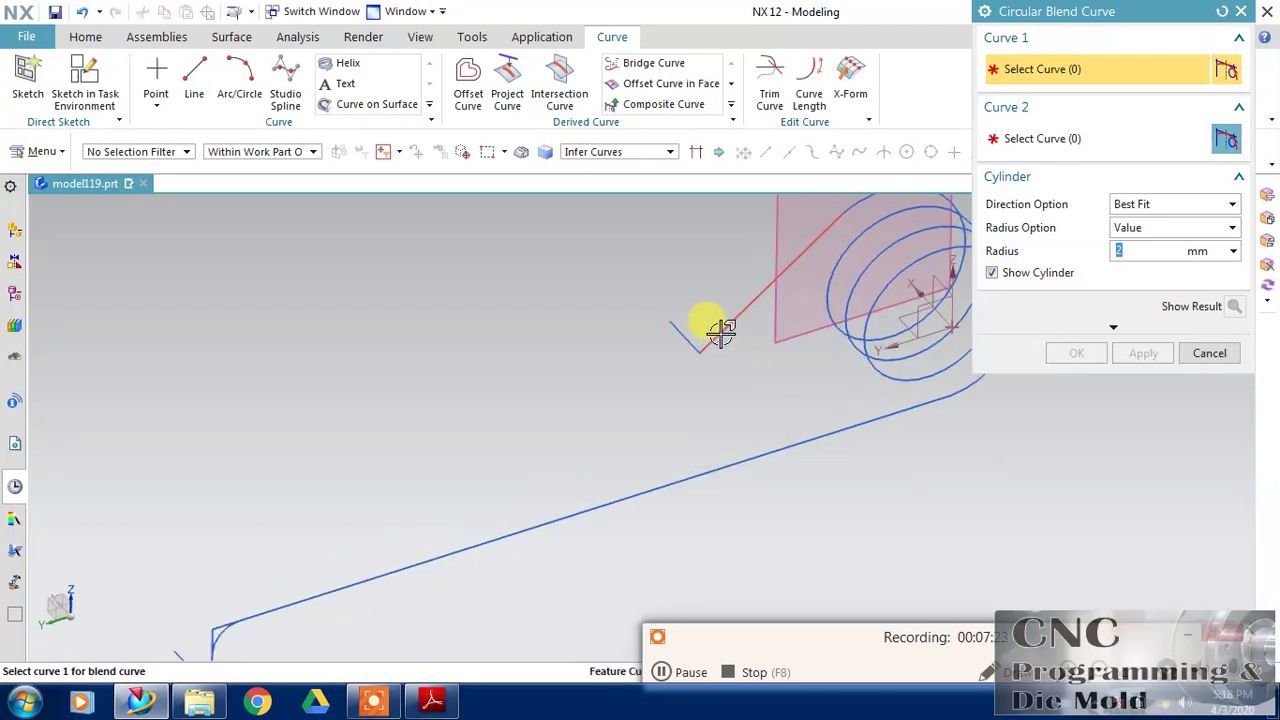
{"action": "left_click", "coordinate": [720, 332]}
{"action": "left_click", "coordinate": [1043, 138]}
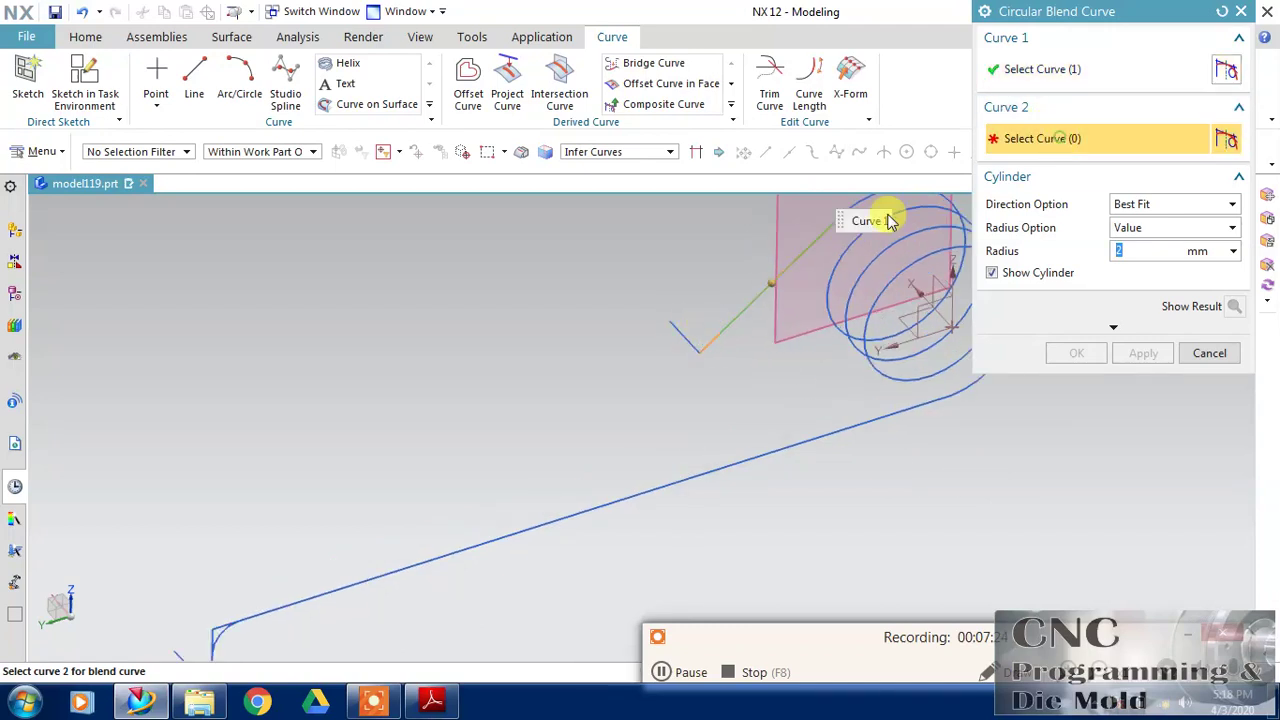
{"action": "left_click", "coordinate": [688, 334]}
{"action": "left_click", "coordinate": [834, 342]}
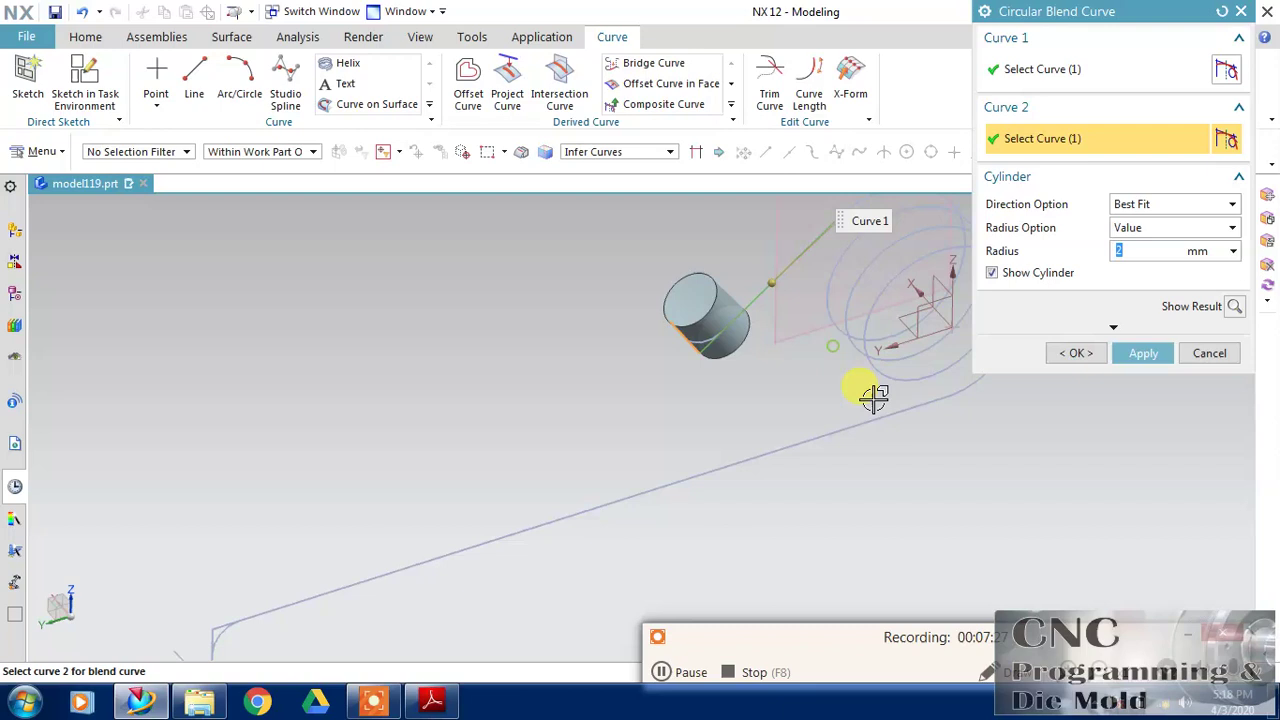
{"action": "left_click", "coordinate": [1143, 354]}
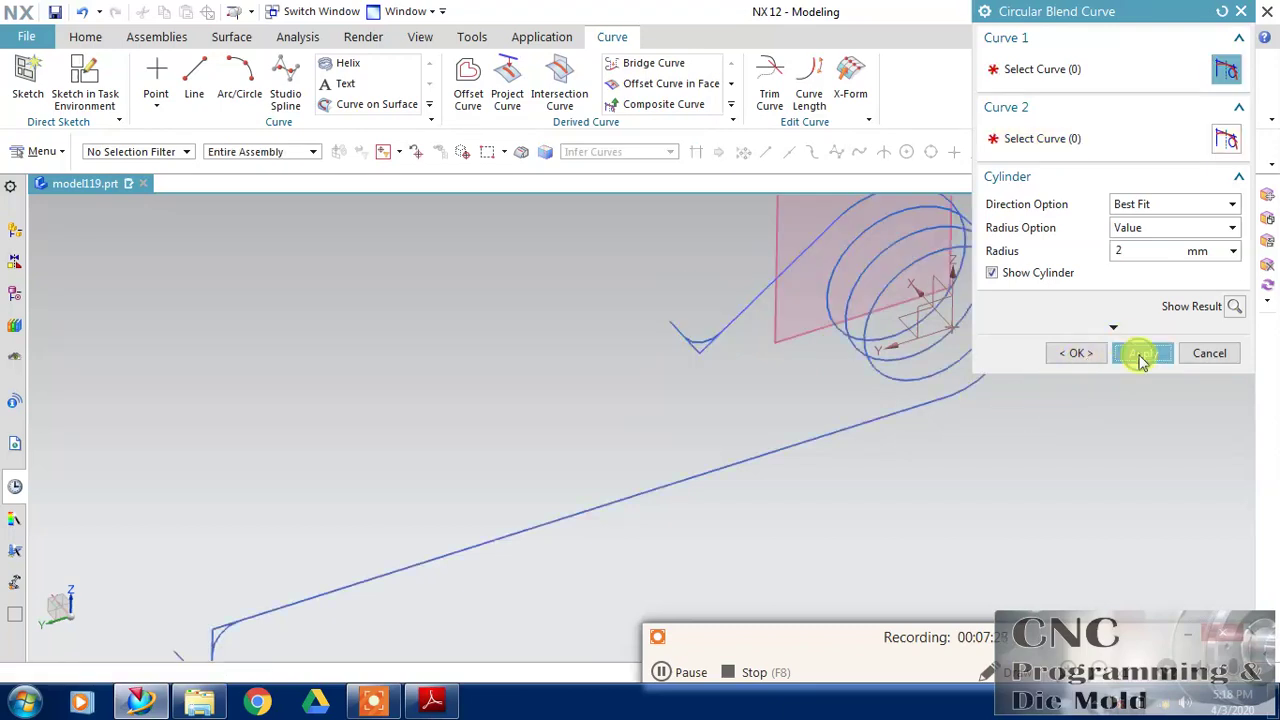
{"action": "left_click", "coordinate": [1203, 357]}
{"action": "middle_click_drag", "start_coordinate": [1200, 365], "coordinate": [982, 440]}
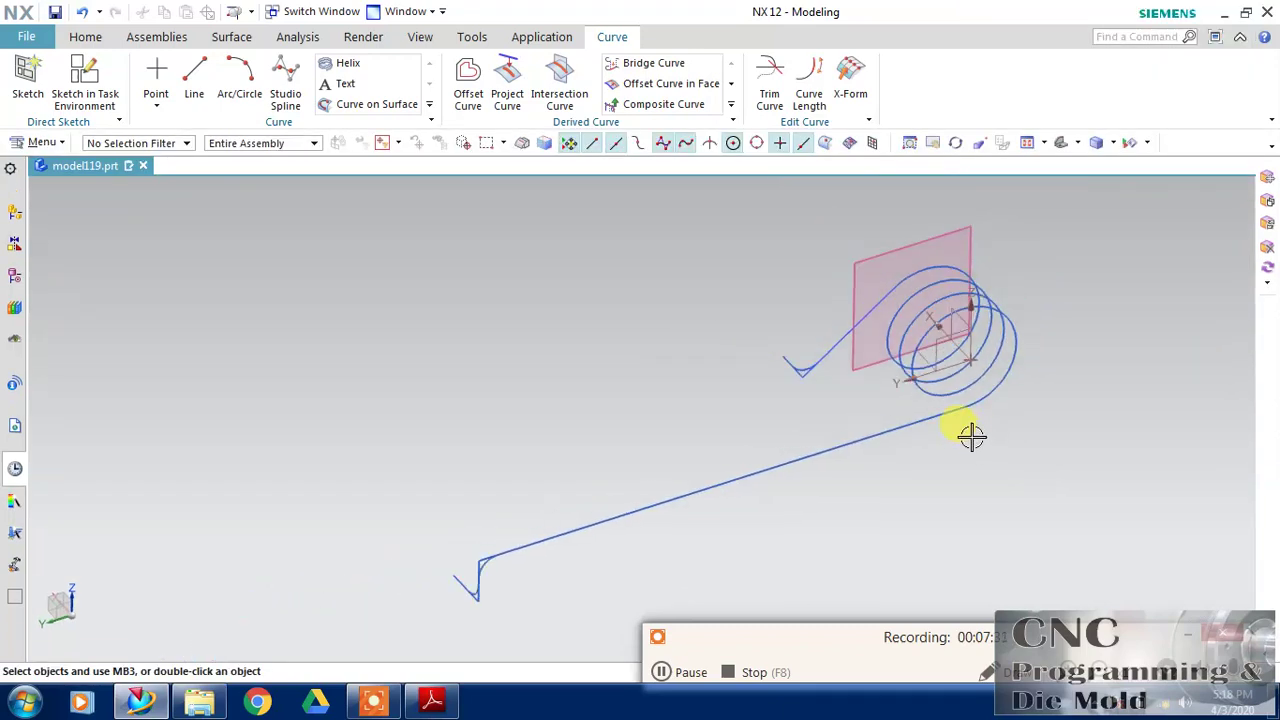
Trim both V-leg lines back to their blend arc
{"action": "left_click", "coordinate": [769, 85]}
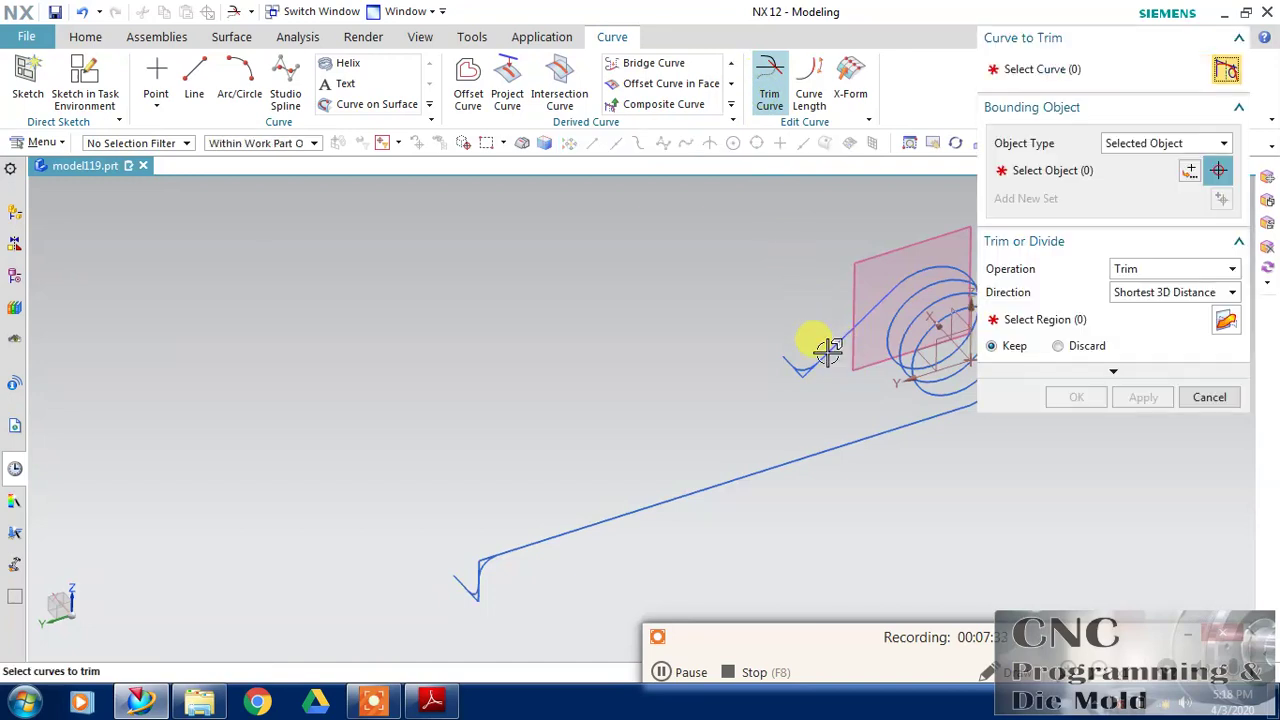
{"action": "scroll", "coordinate": [826, 350], "scroll_direction": "down", "scroll_amount": 5}
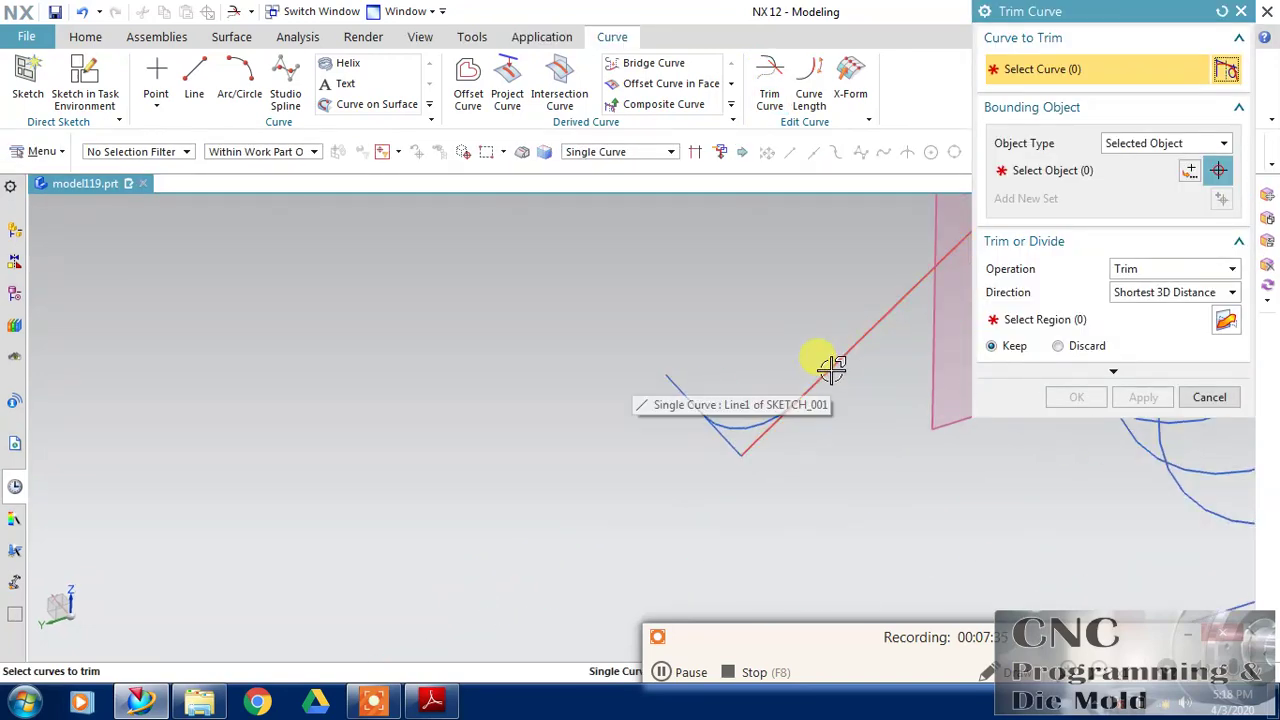
{"action": "left_click", "coordinate": [830, 368]}
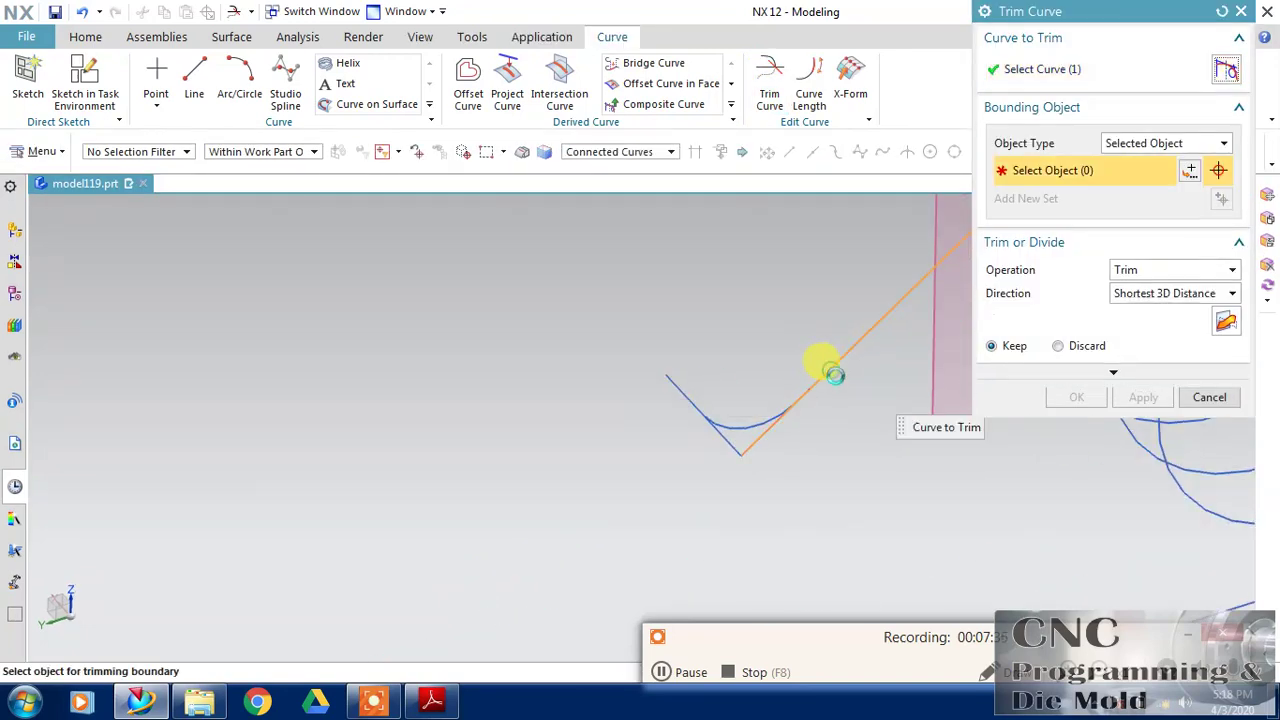
{"action": "left_click", "coordinate": [765, 416]}
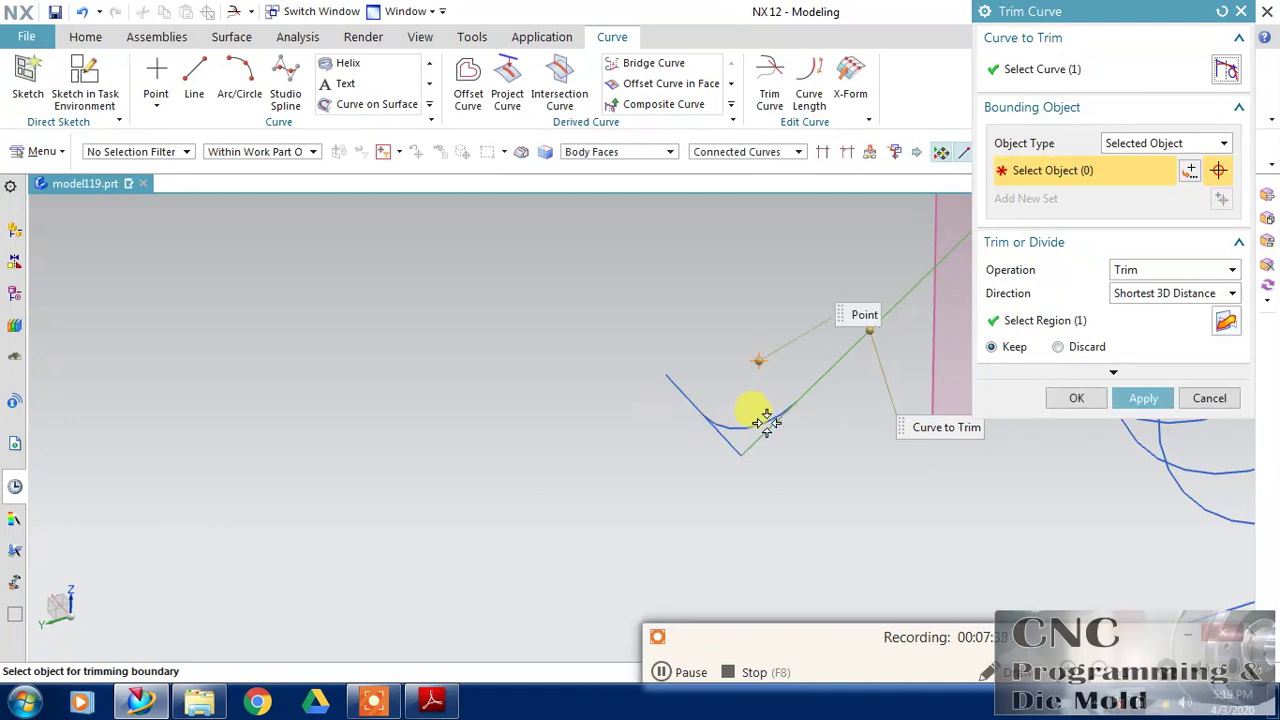
{"action": "scroll", "coordinate": [768, 424], "scroll_direction": "up", "scroll_amount": 1}
{"action": "left_click", "coordinate": [765, 424]}
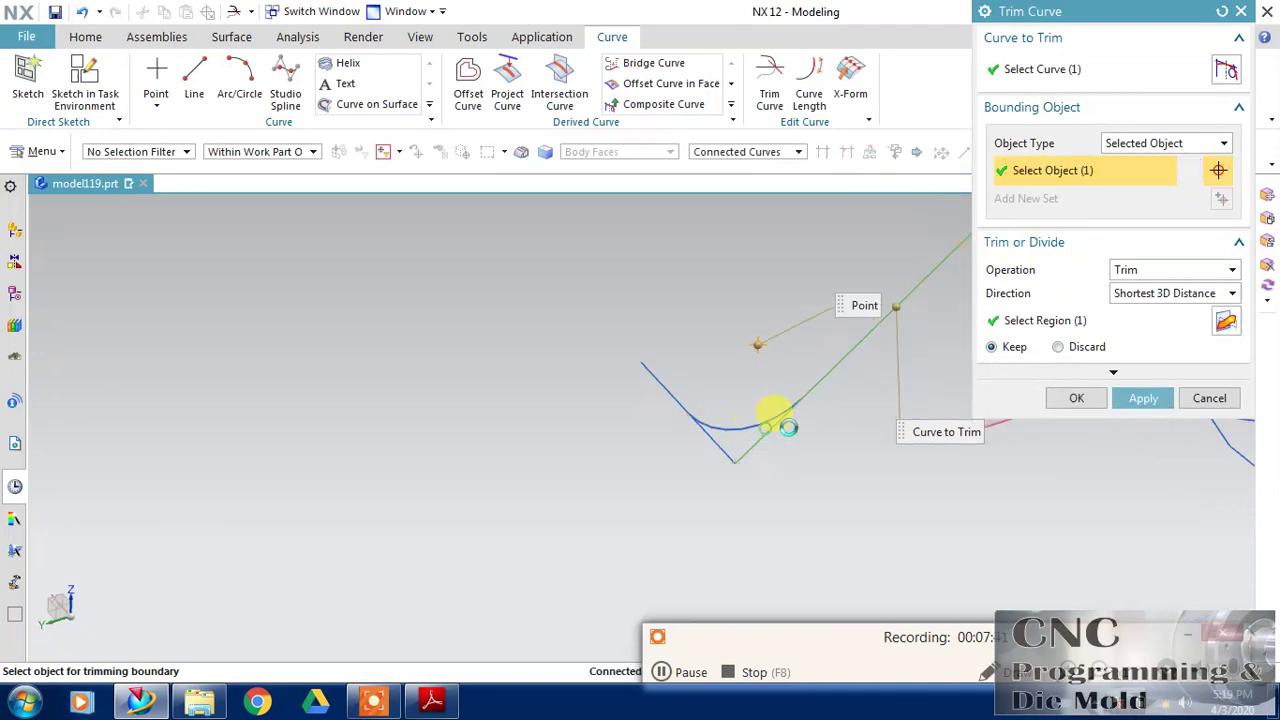
{"action": "left_click", "coordinate": [1143, 400]}
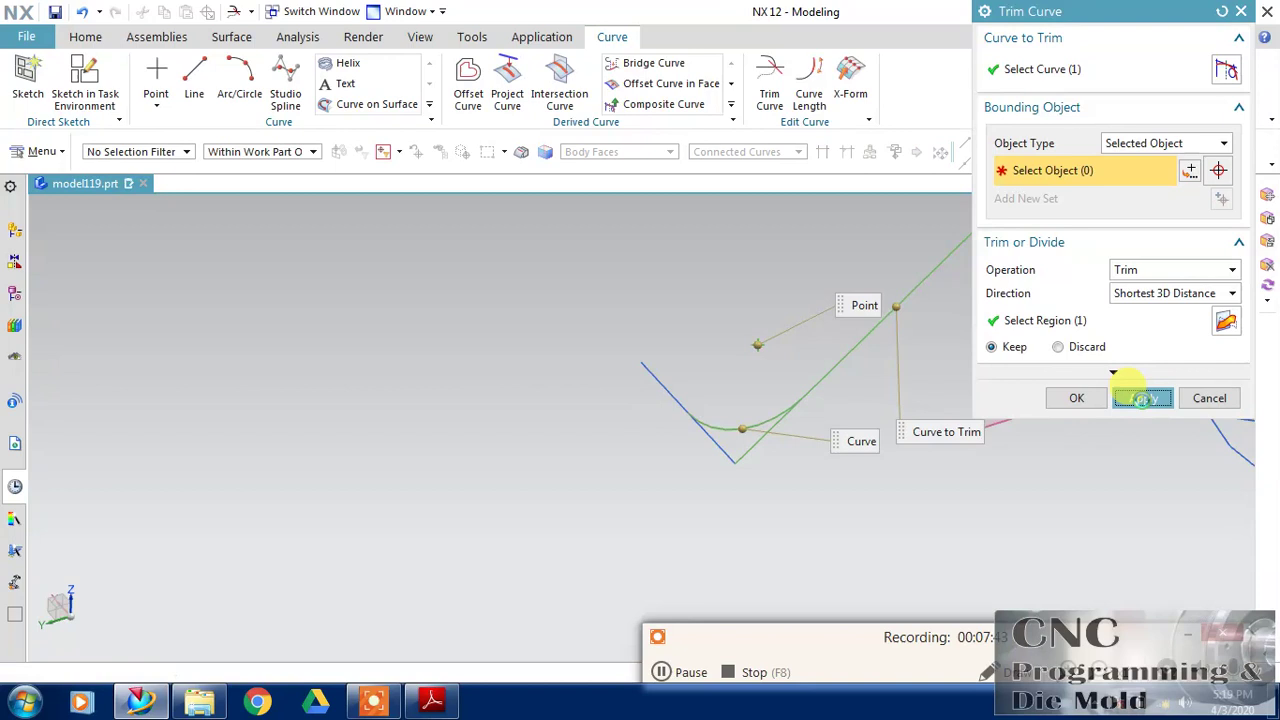
{"action": "left_click", "coordinate": [665, 385]}
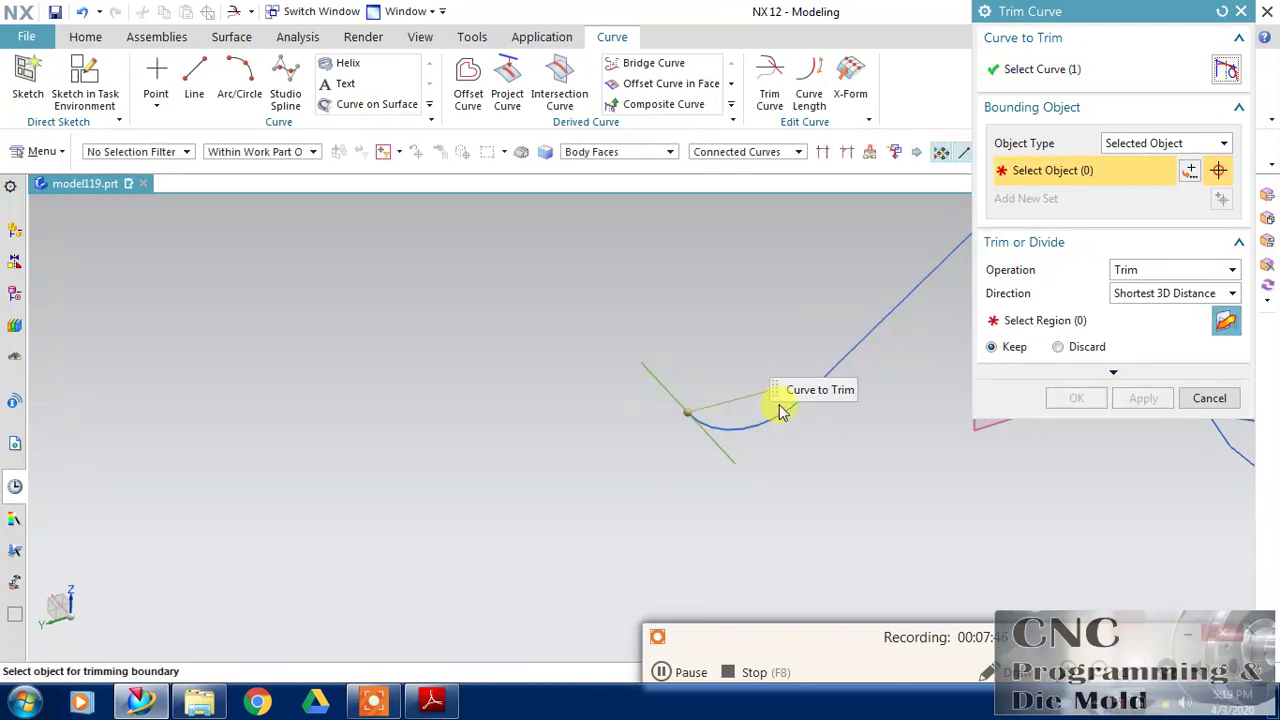
{"action": "left_click", "coordinate": [735, 436]}
{"action": "left_click", "coordinate": [1143, 398]}
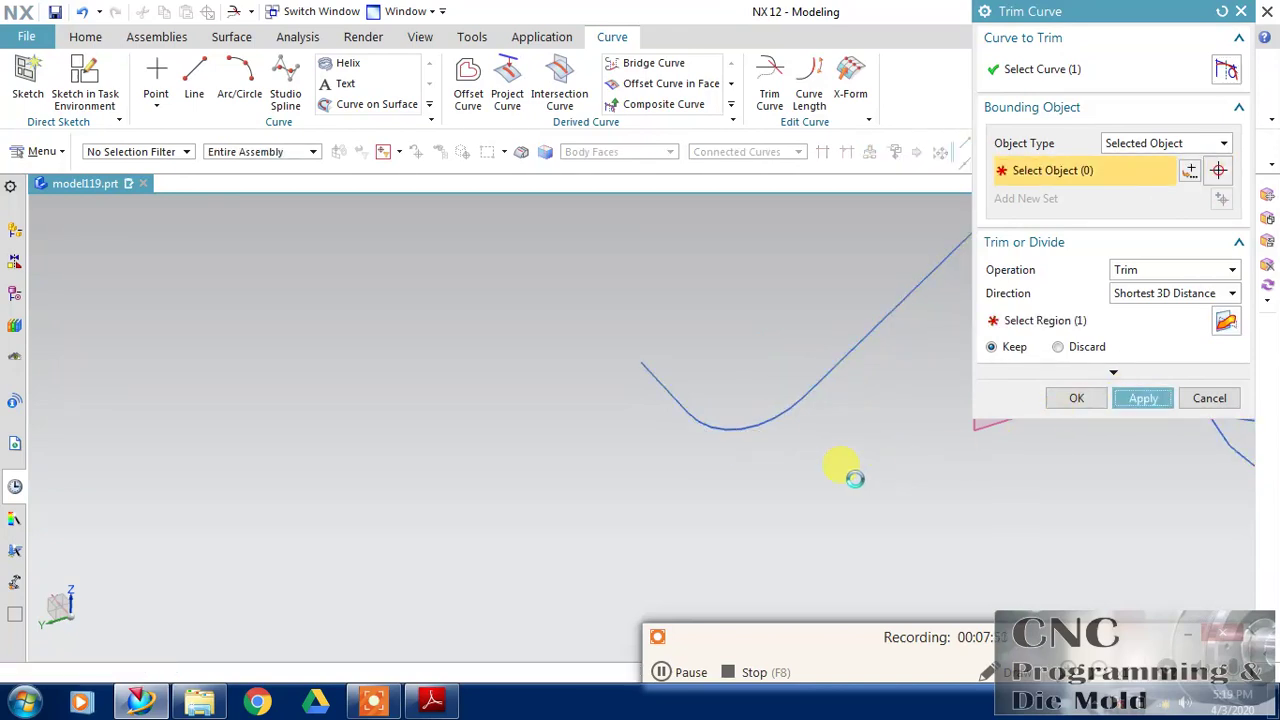
Trim the lower-corner line and the vertical line back to the lower blend arcs
{"action": "scroll", "coordinate": [854, 477], "scroll_direction": "down", "scroll_amount": 3}
{"action": "scroll", "coordinate": [619, 592], "scroll_direction": "up", "scroll_amount": 5}
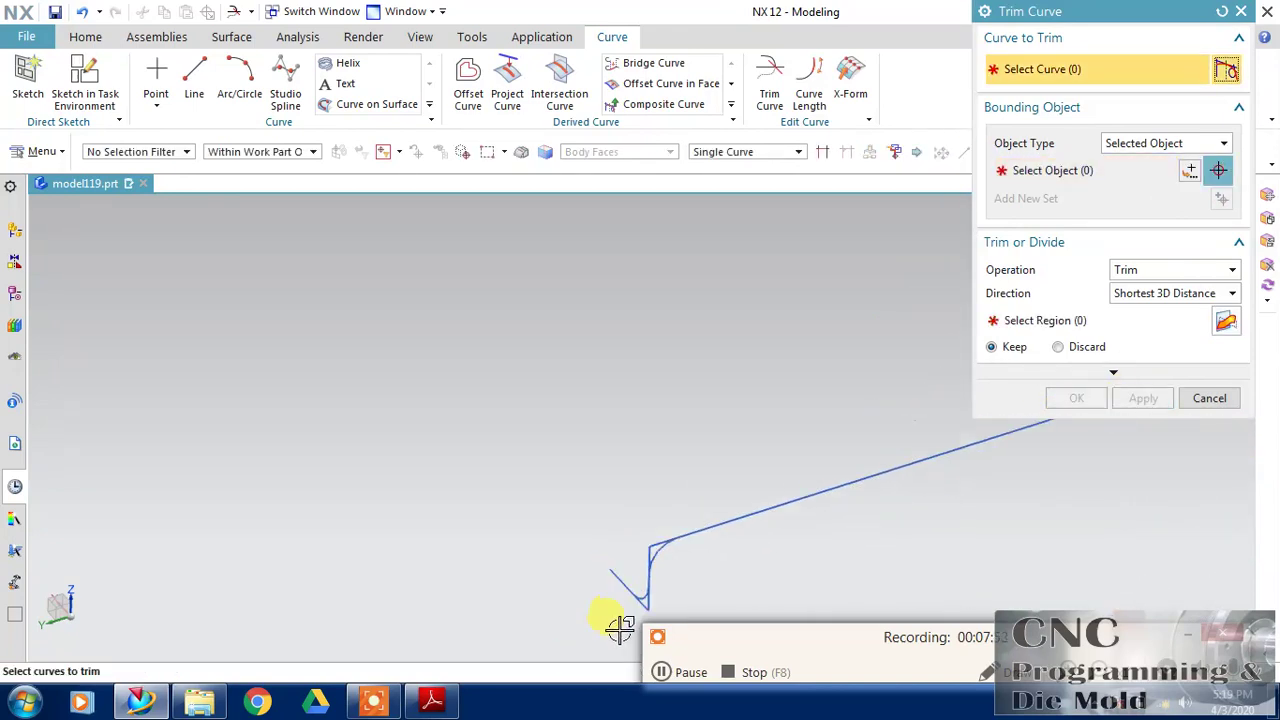
{"action": "left_click", "coordinate": [610, 452]}
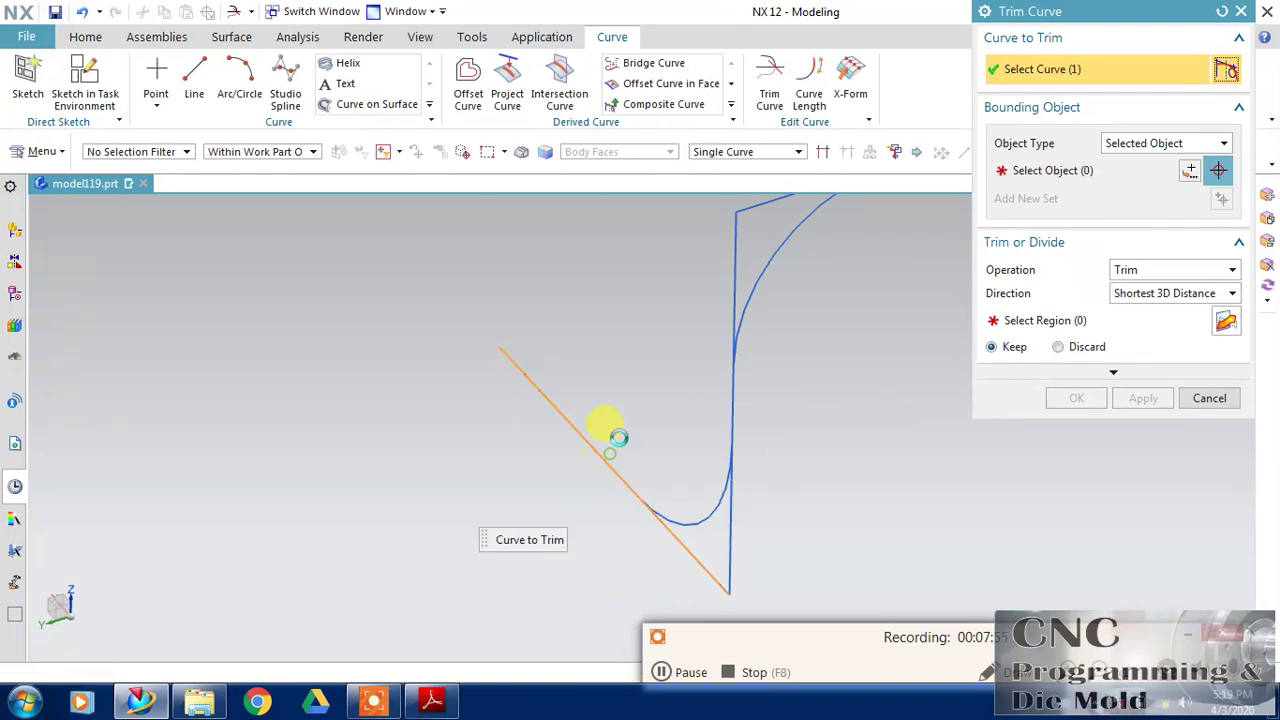
{"action": "left_click", "coordinate": [698, 521]}
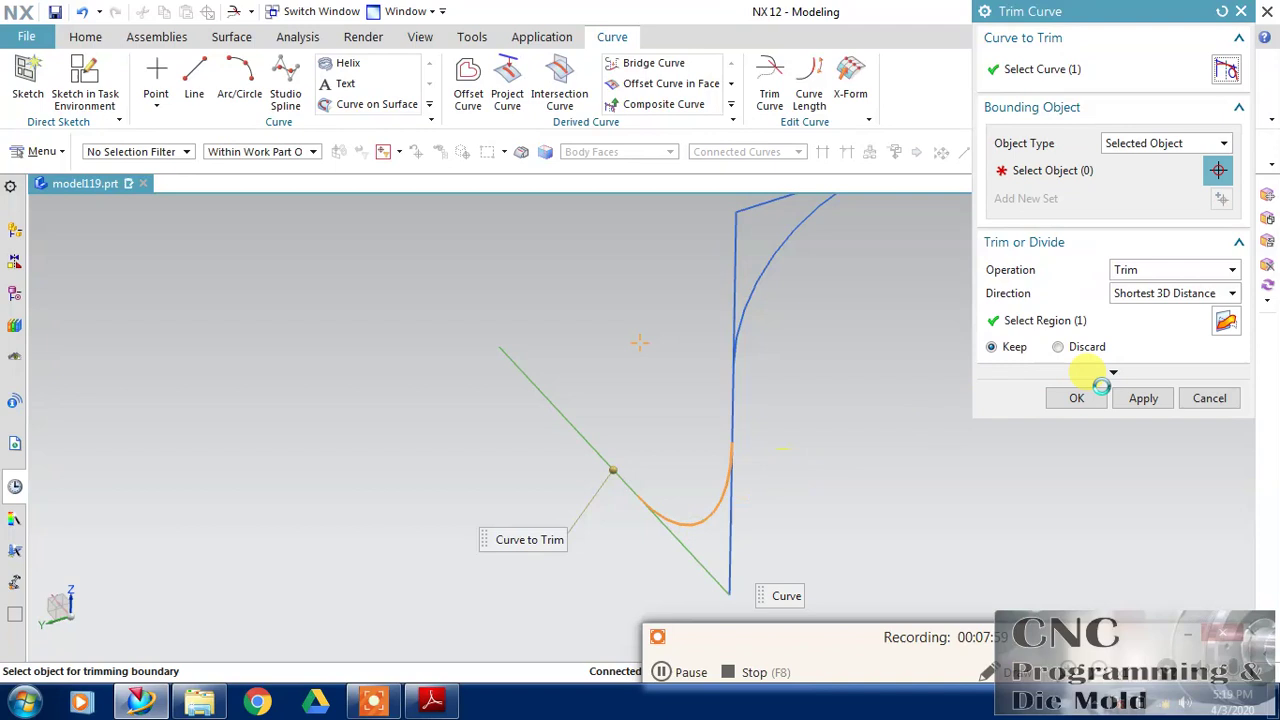
{"action": "left_click", "coordinate": [1140, 398]}
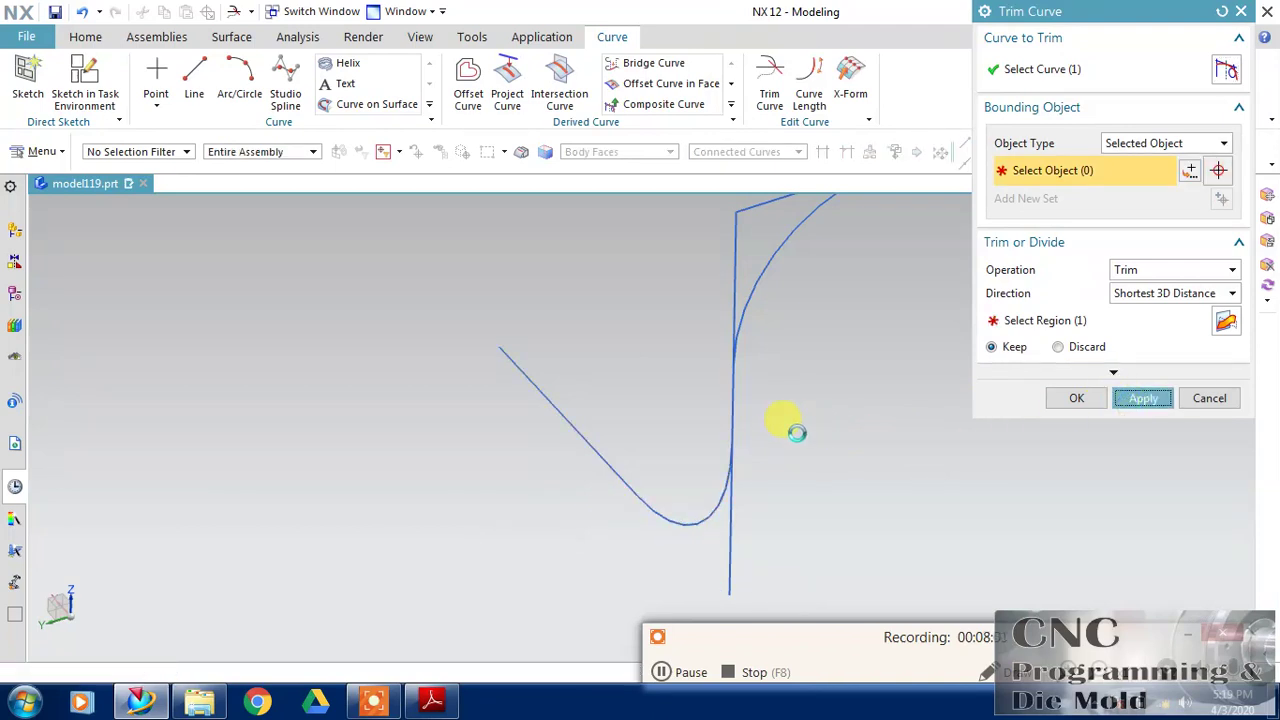
{"action": "left_click", "coordinate": [731, 404]}
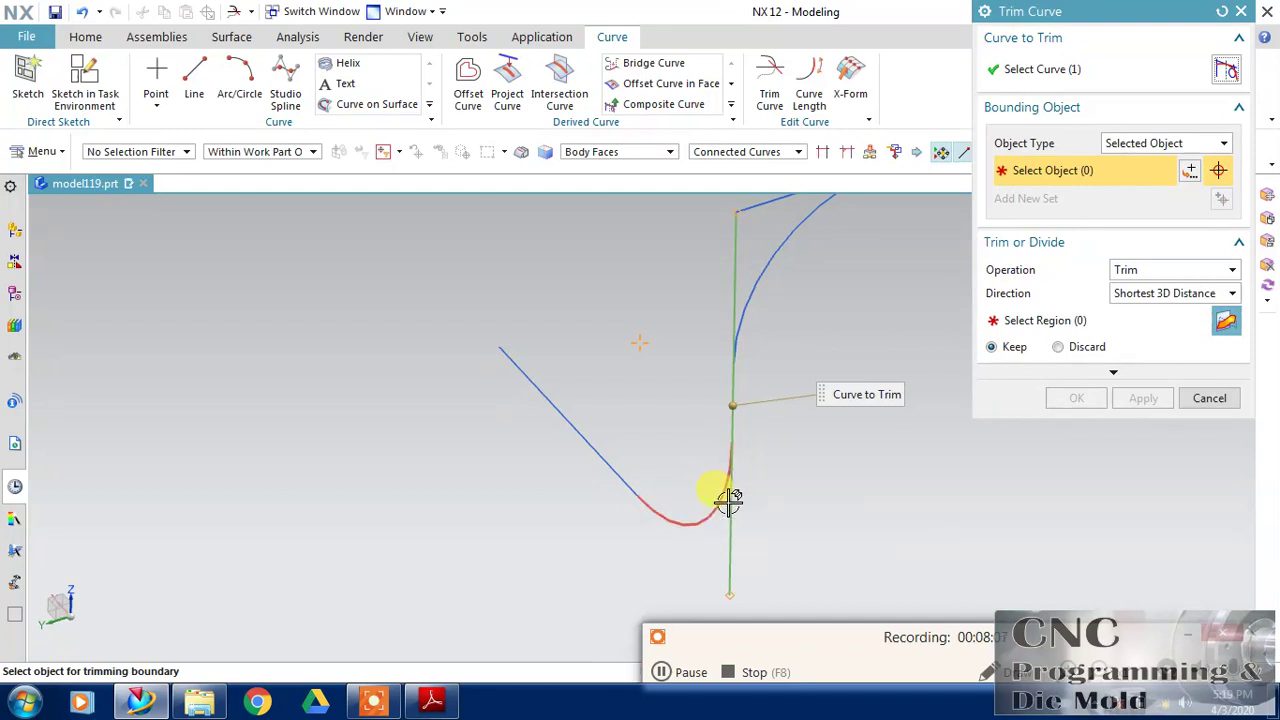
{"action": "left_click", "coordinate": [729, 500]}
{"action": "left_click", "coordinate": [1143, 398]}
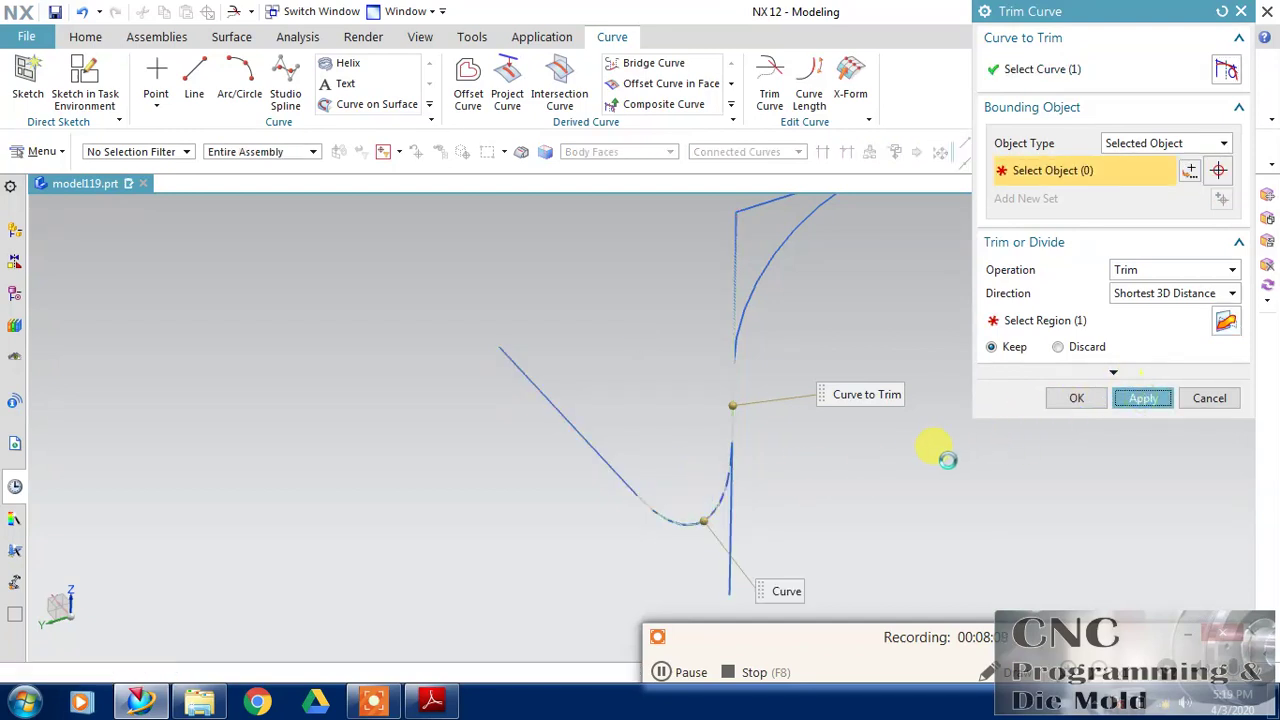
Trim the vertical line at the upper arc and set up the upper straight line's trim
{"action": "left_click", "coordinate": [731, 398]}
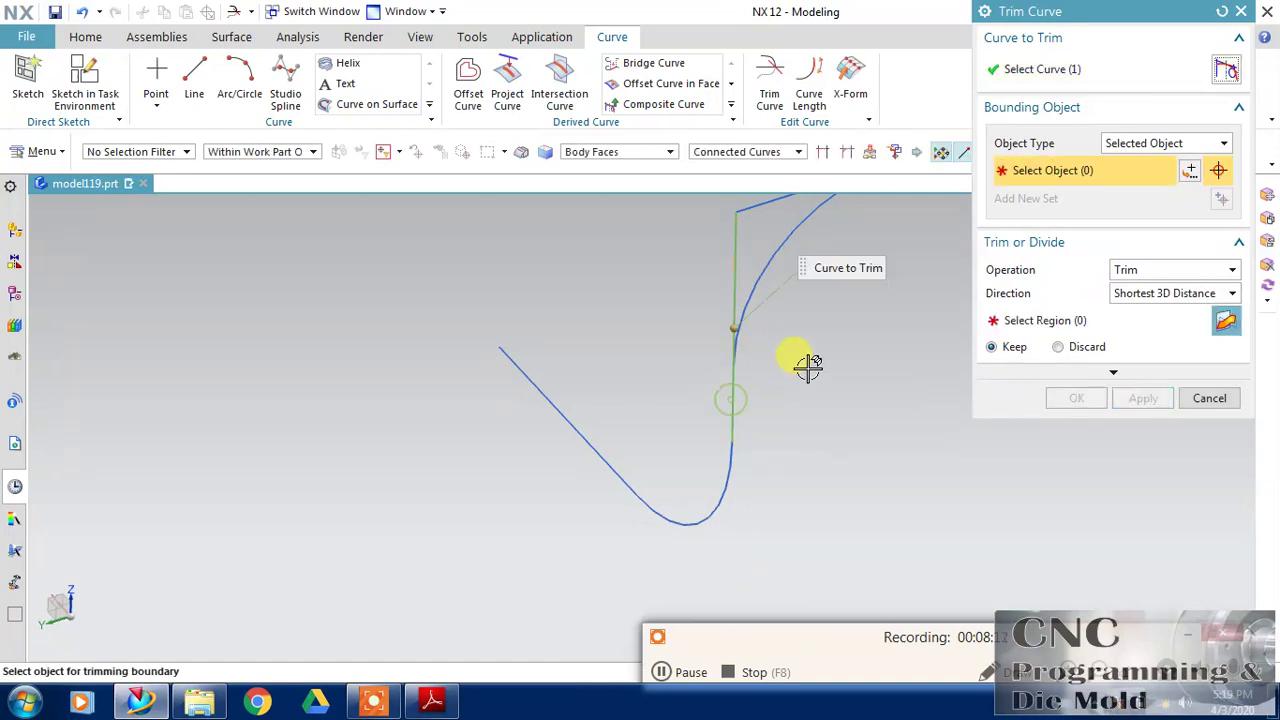
{"action": "left_click", "coordinate": [762, 281]}
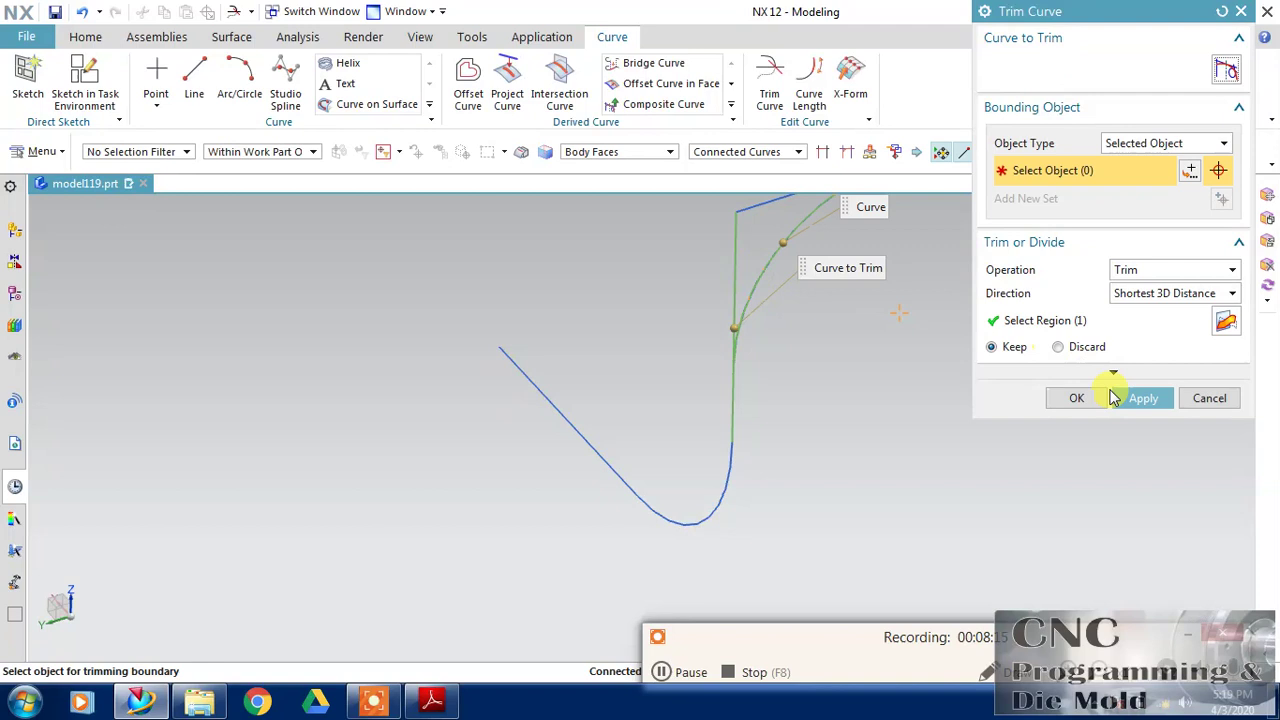
{"action": "left_click", "coordinate": [1113, 398]}
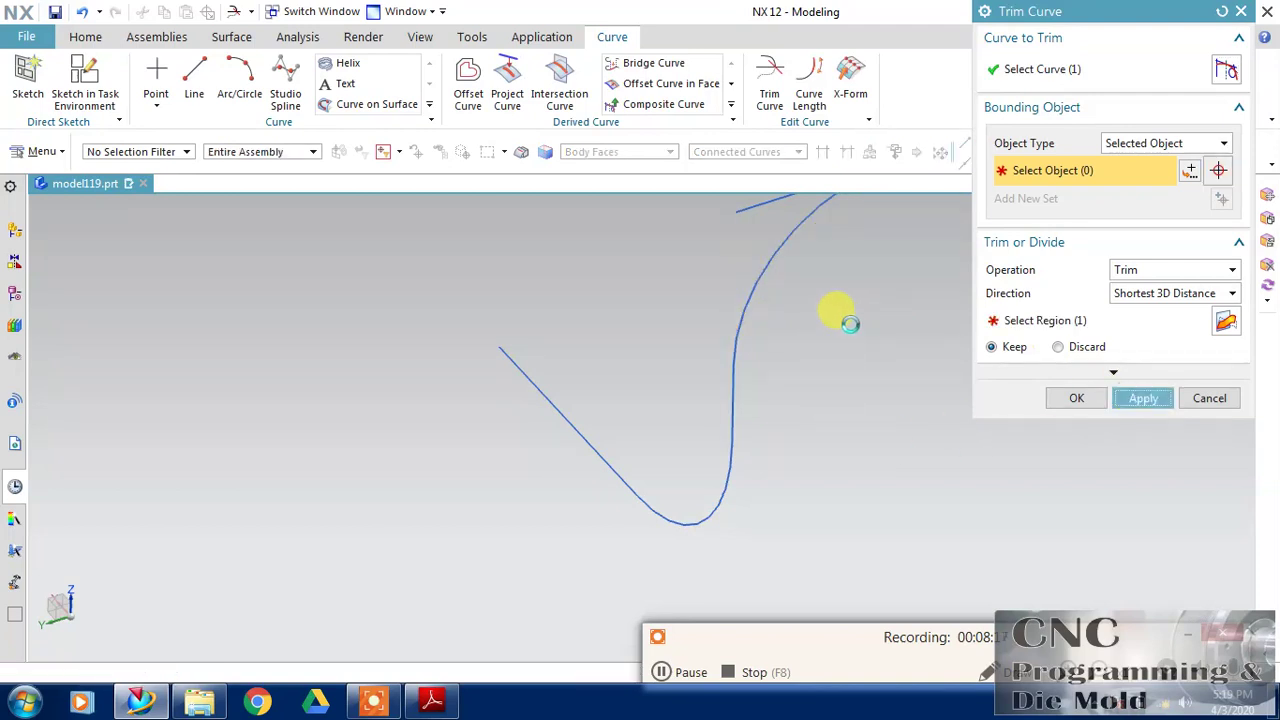
{"action": "middle_click_drag", "start_coordinate": [840, 318], "coordinate": [728, 494], "text": "shift"}
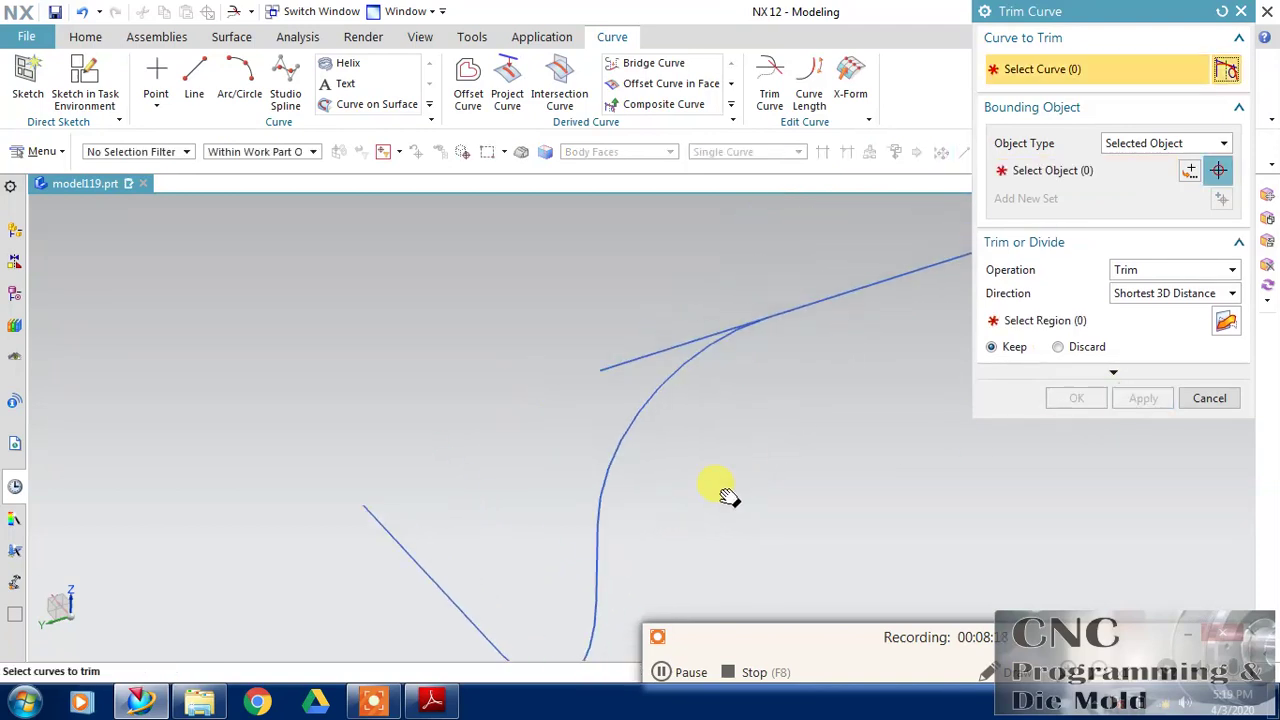
{"action": "left_click", "coordinate": [810, 306]}
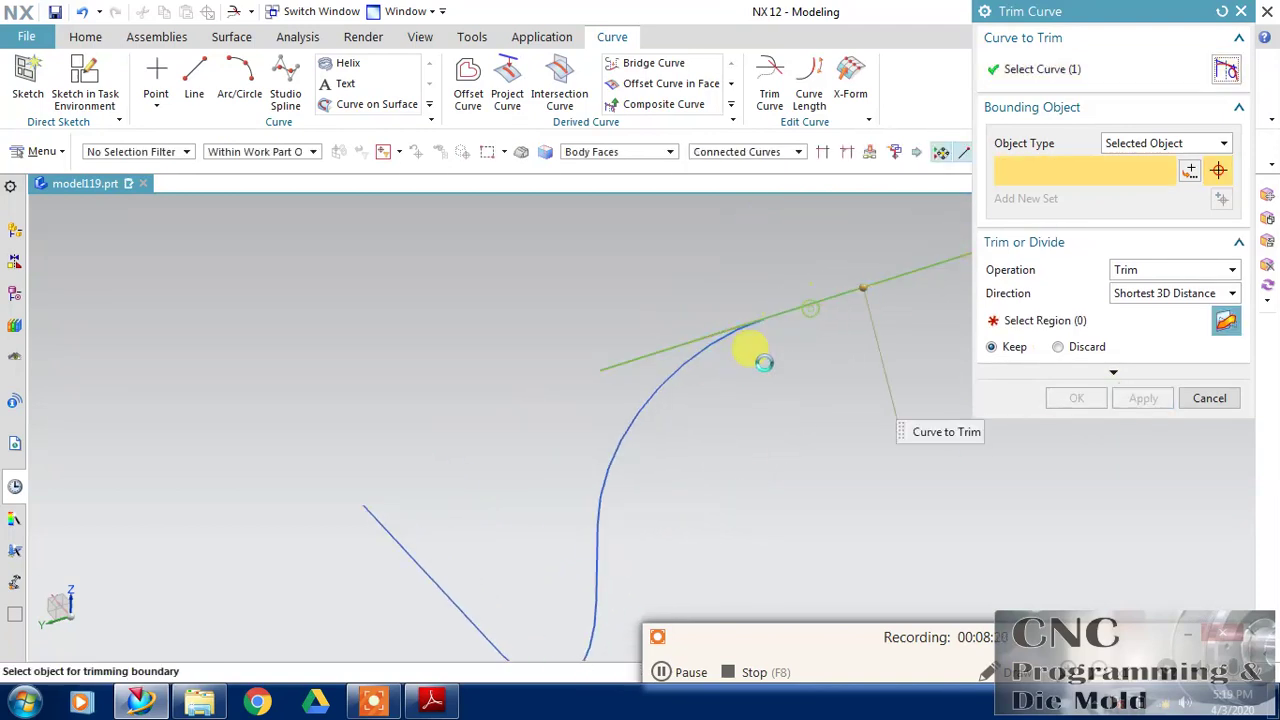
{"action": "left_click", "coordinate": [688, 354]}
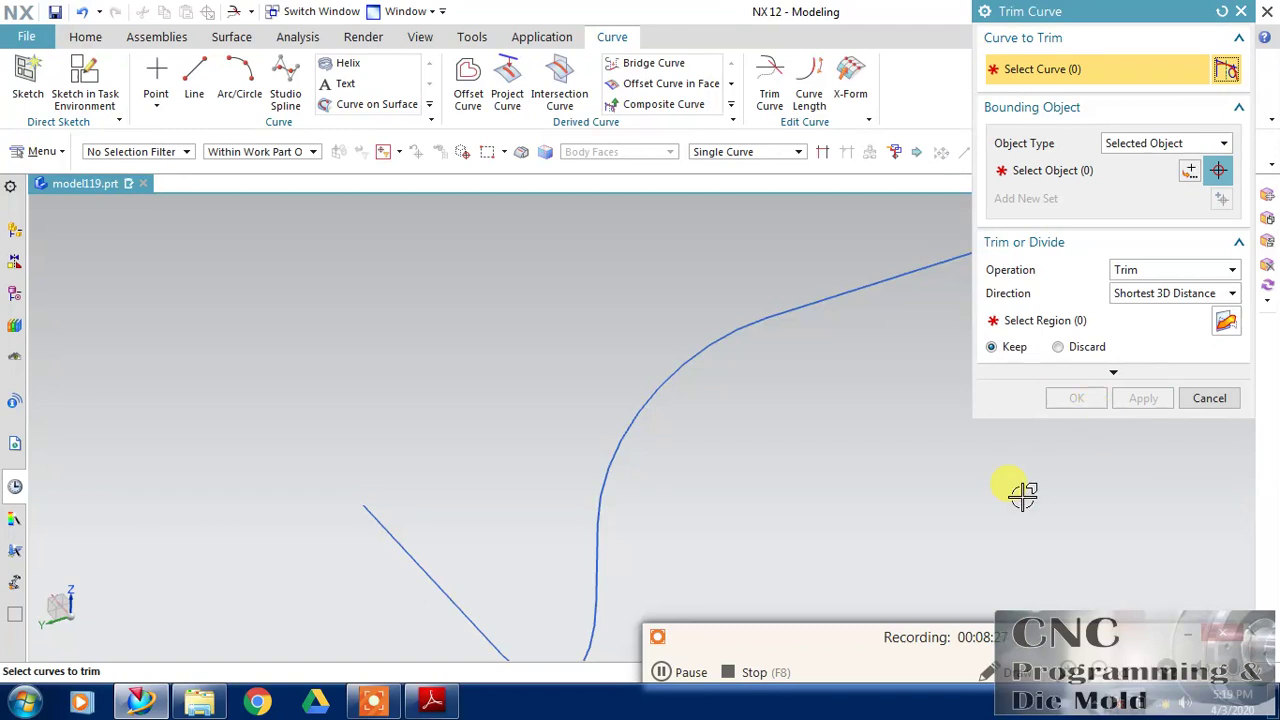
Close the trim tool and start a Tube, checking the drawing for the wire diameter
{"action": "left_click", "coordinate": [1209, 398]}
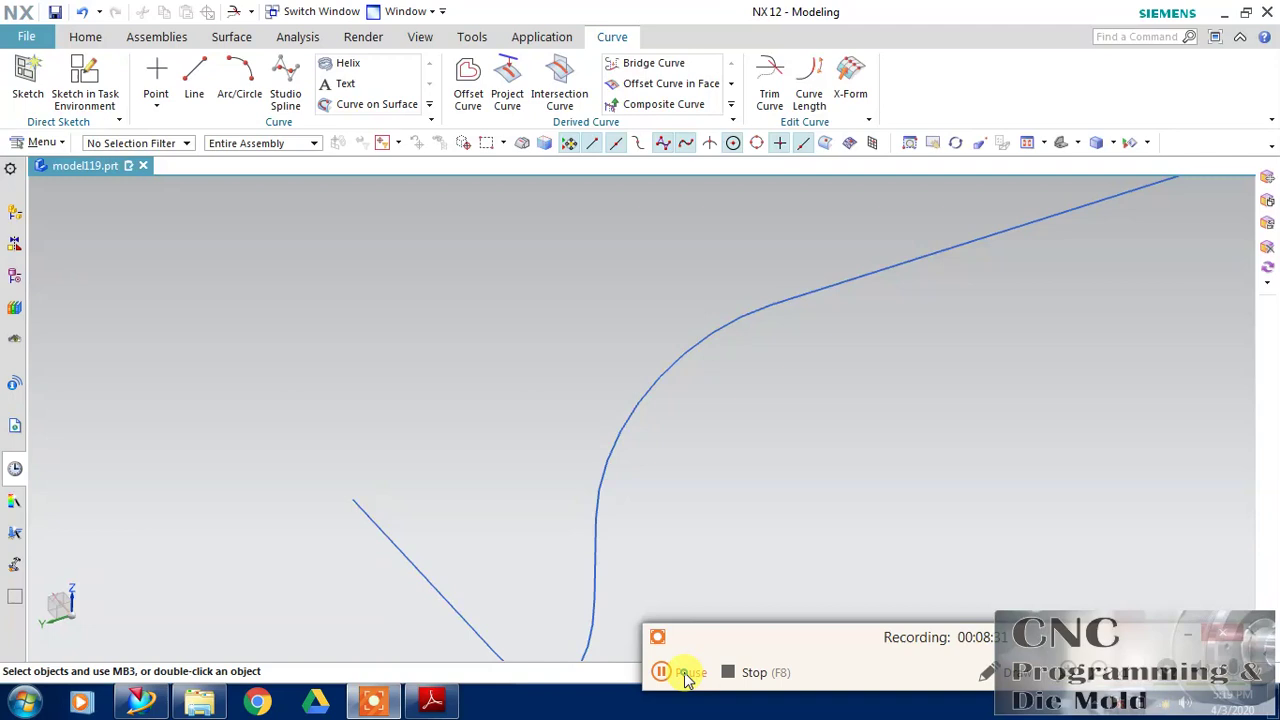
{"action": "scroll", "coordinate": [789, 403], "scroll_direction": "down", "scroll_amount": 5}
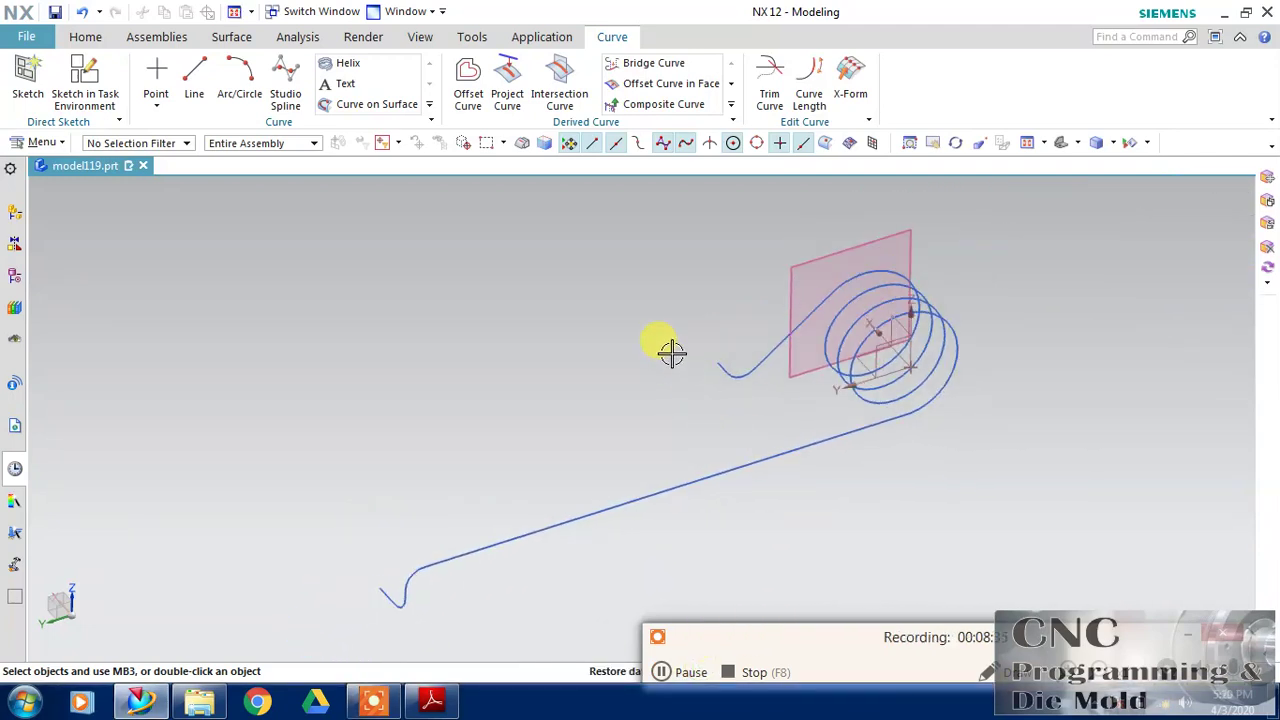
{"action": "left_click", "coordinate": [85, 36]}
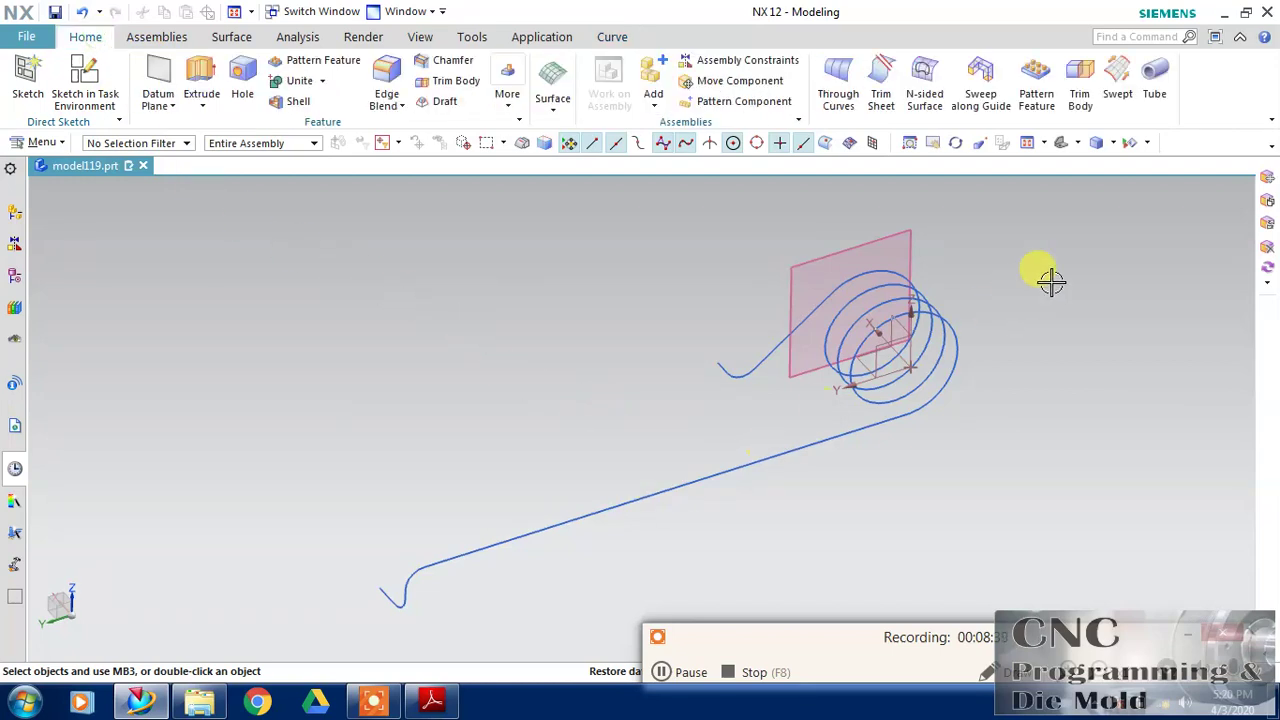
{"action": "left_click", "coordinate": [1155, 80]}
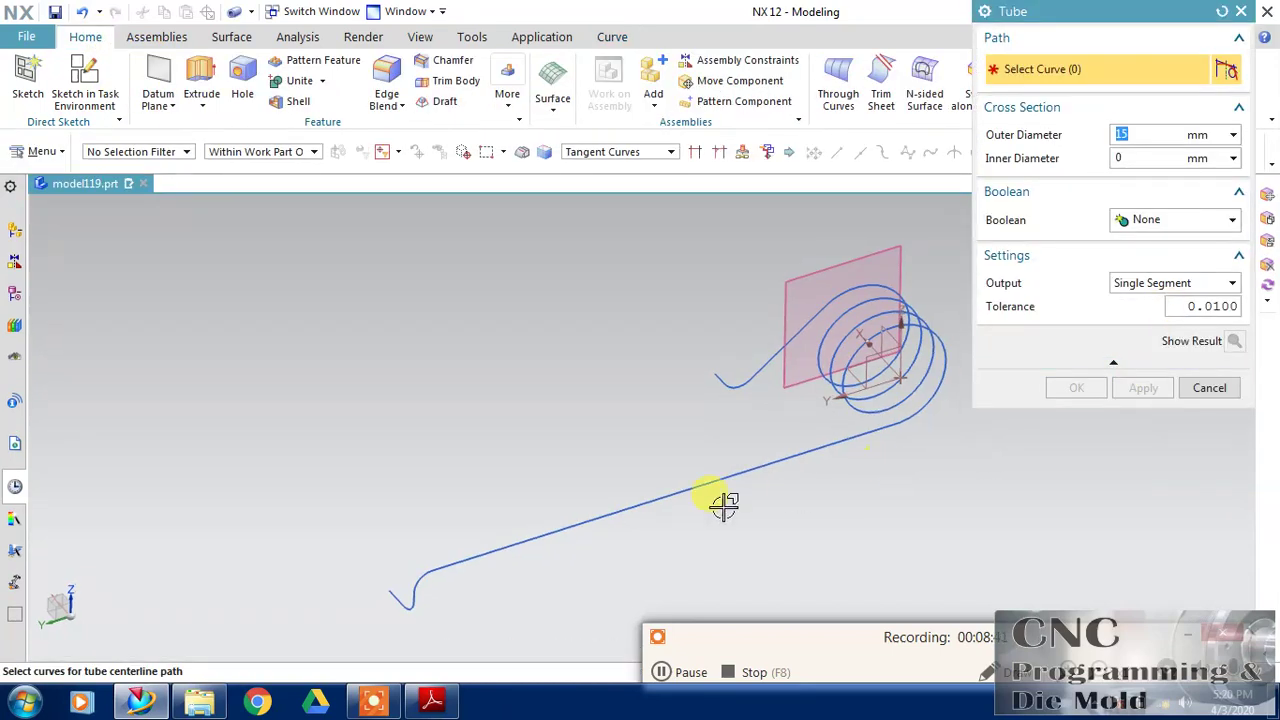
{"action": "left_click", "coordinate": [432, 700]}
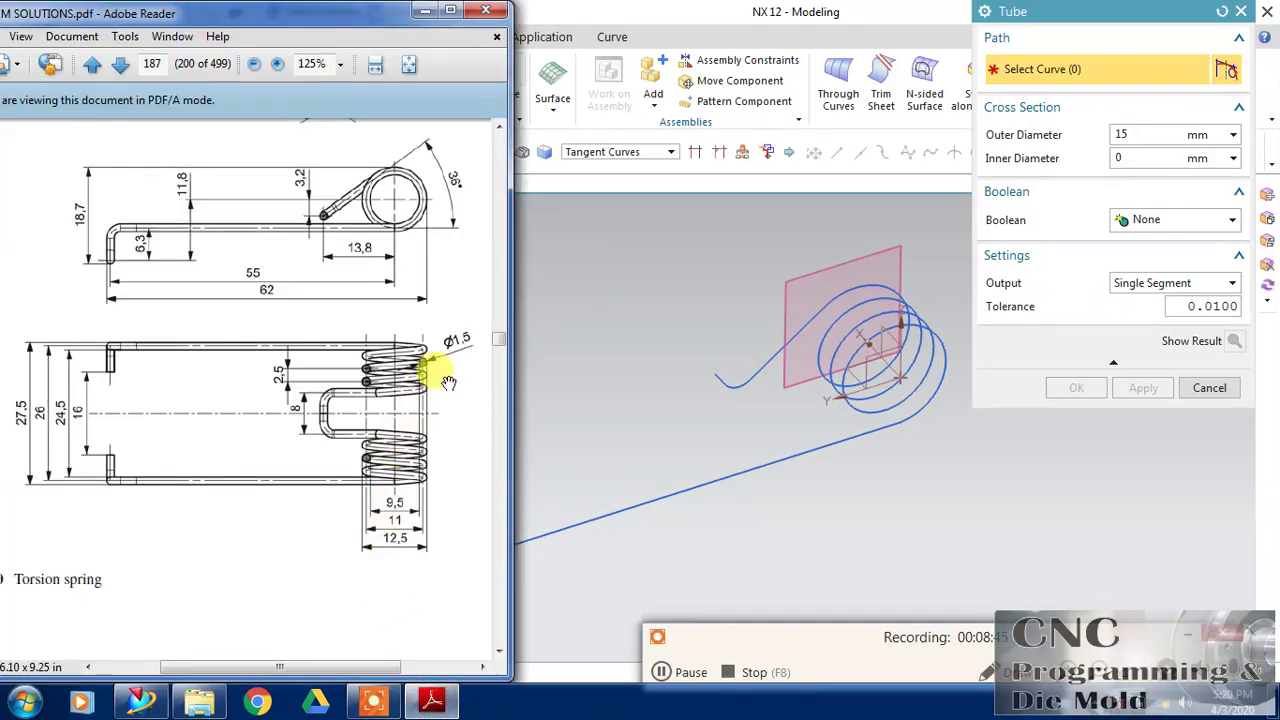
{"action": "double_click", "coordinate": [1142, 135]}
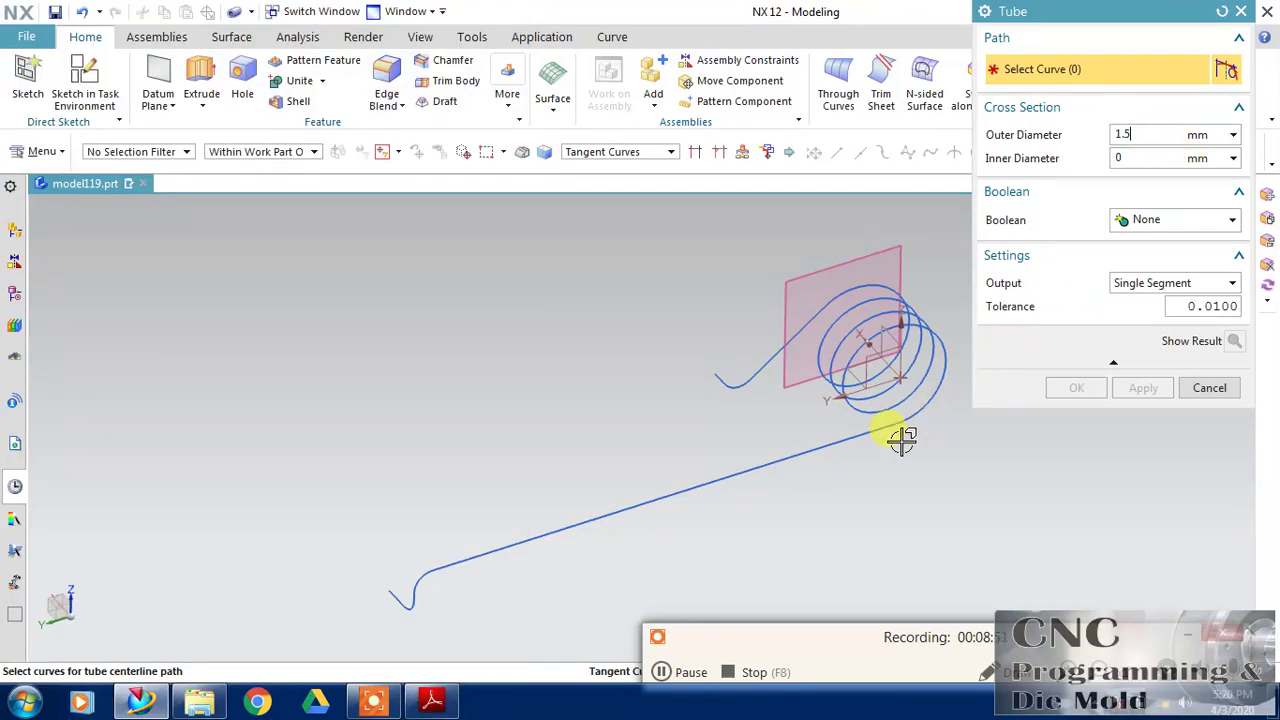
Try one tube along the tangent-connected legs and helix, then cancel after the non-smooth error
{"action": "left_click", "coordinate": [622, 151]}
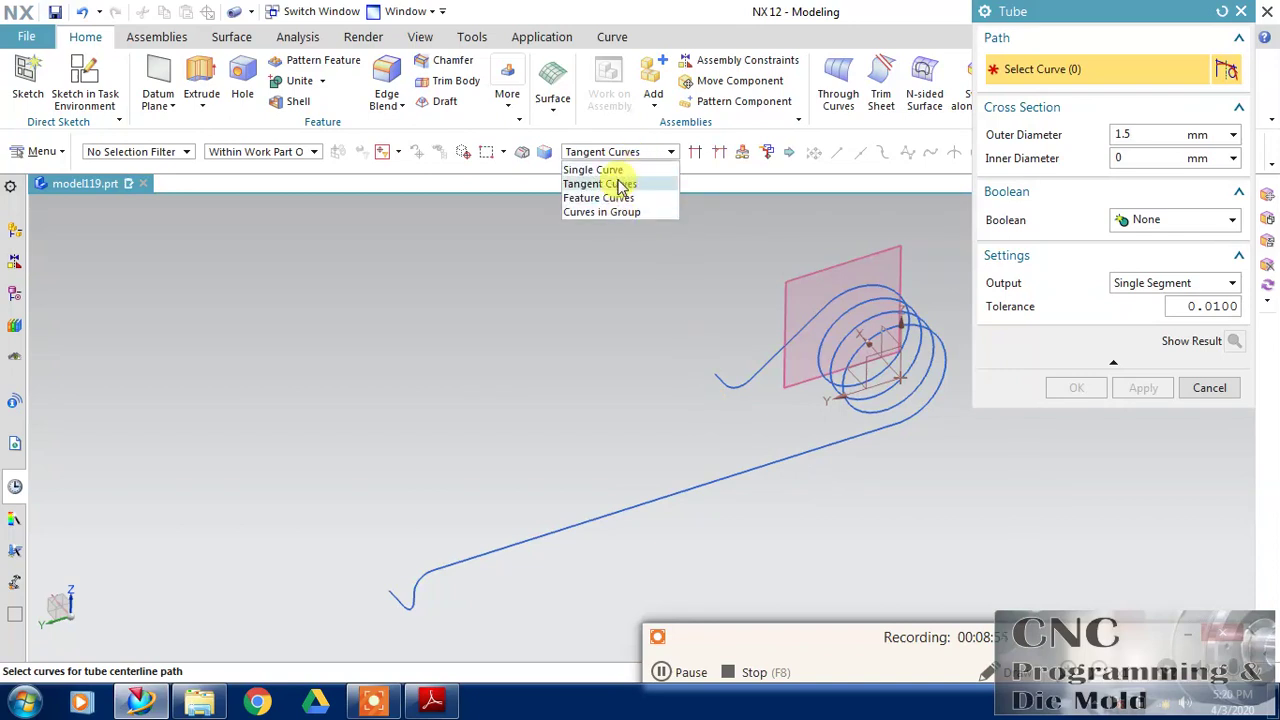
{"action": "left_click", "coordinate": [630, 150]}
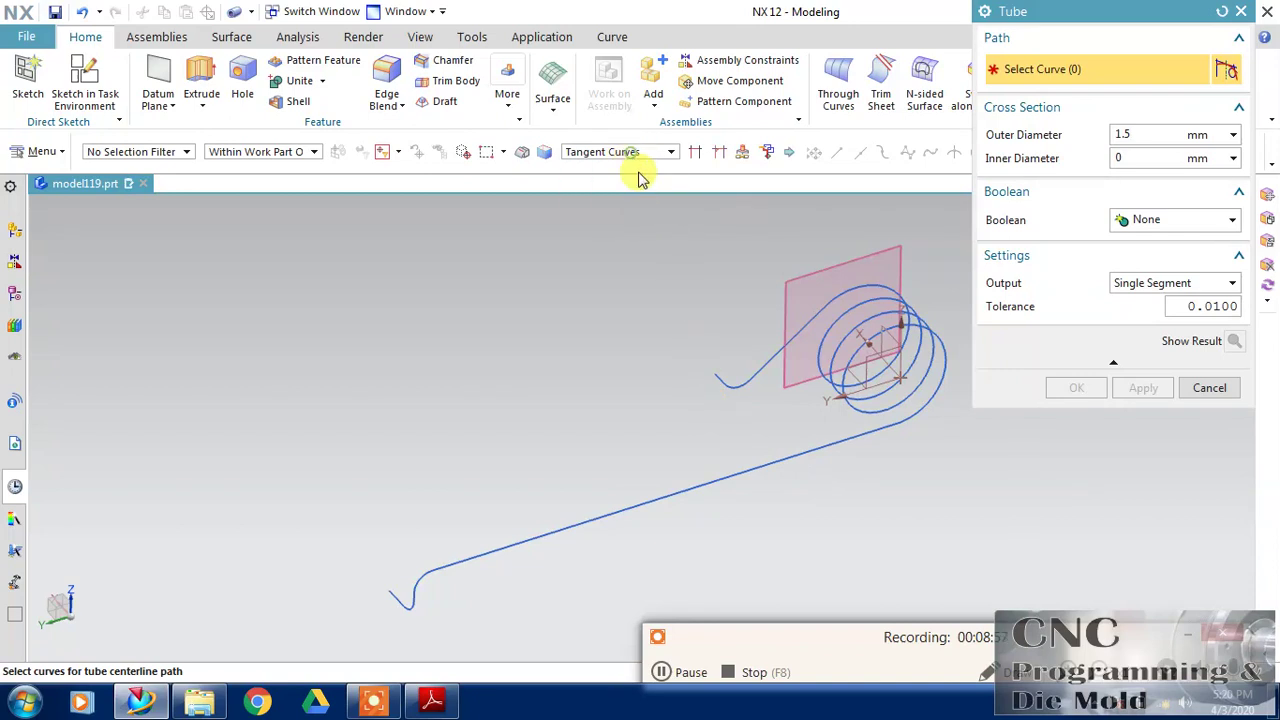
{"action": "left_click", "coordinate": [560, 518]}
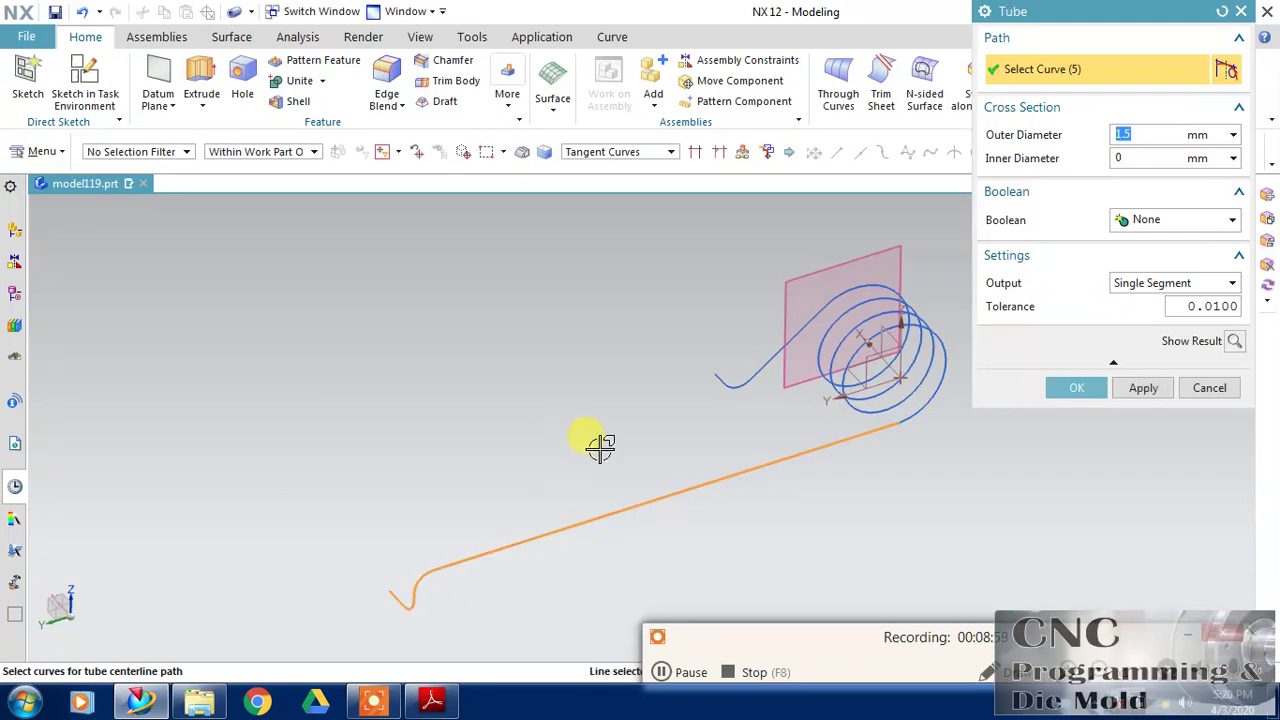
{"action": "left_click", "coordinate": [928, 400]}
{"action": "left_click", "coordinate": [795, 326]}
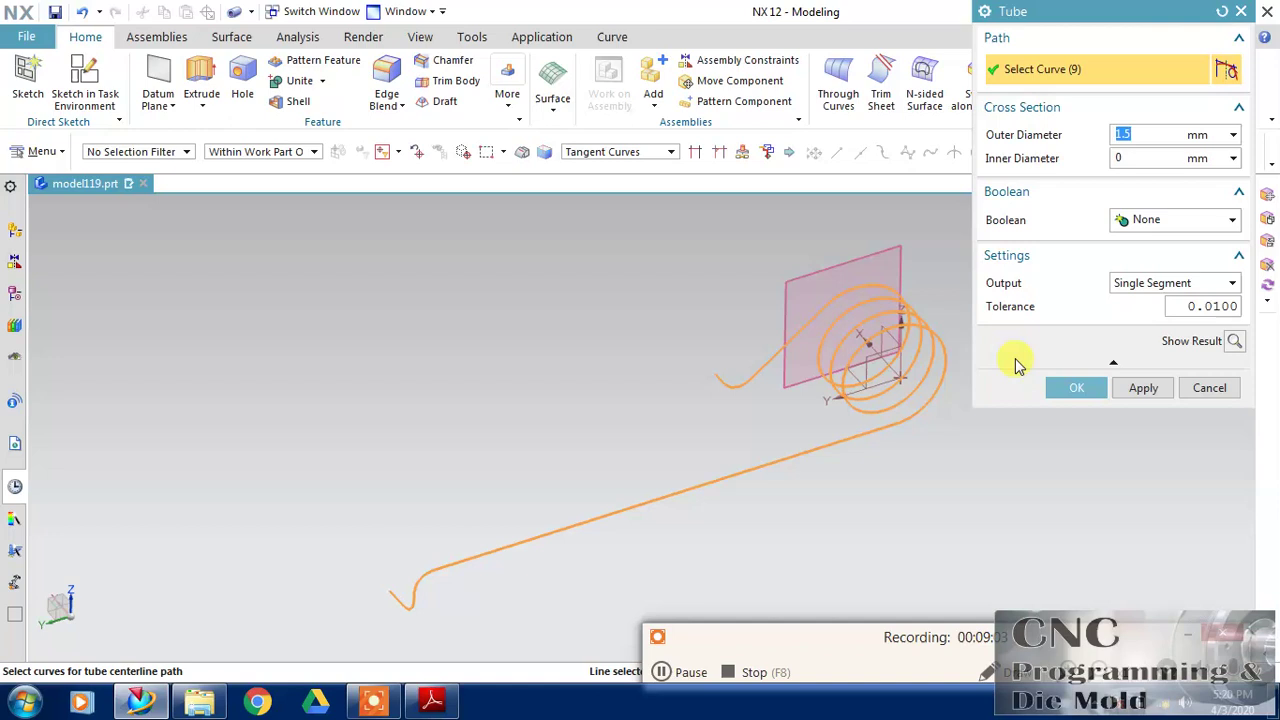
{"action": "left_click", "coordinate": [1236, 341]}
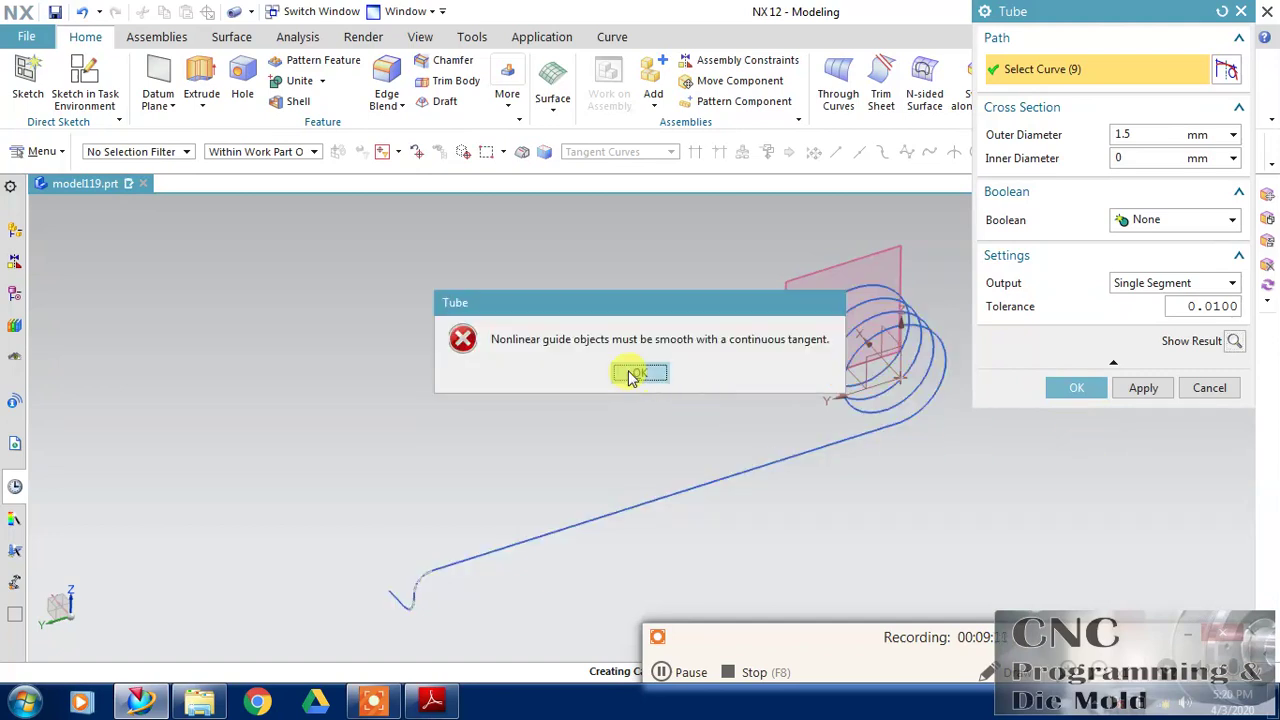
{"action": "left_click", "coordinate": [632, 375]}
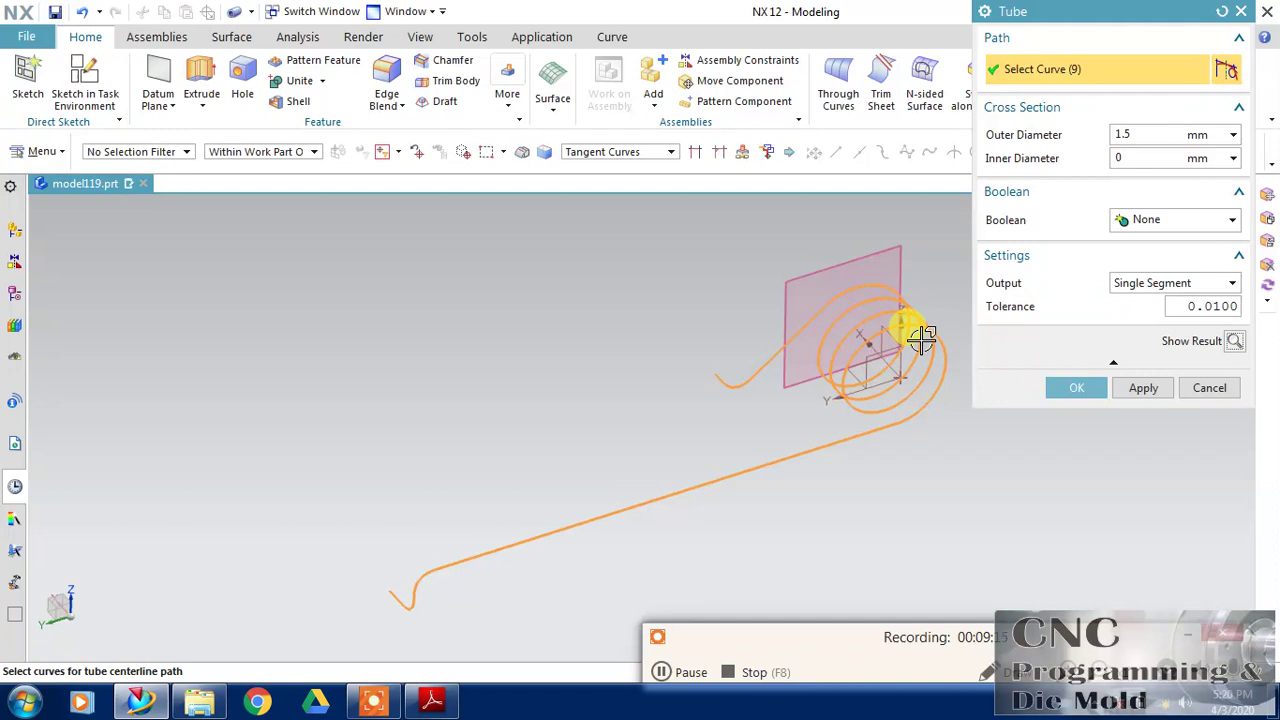
{"action": "left_click", "coordinate": [1207, 388]}
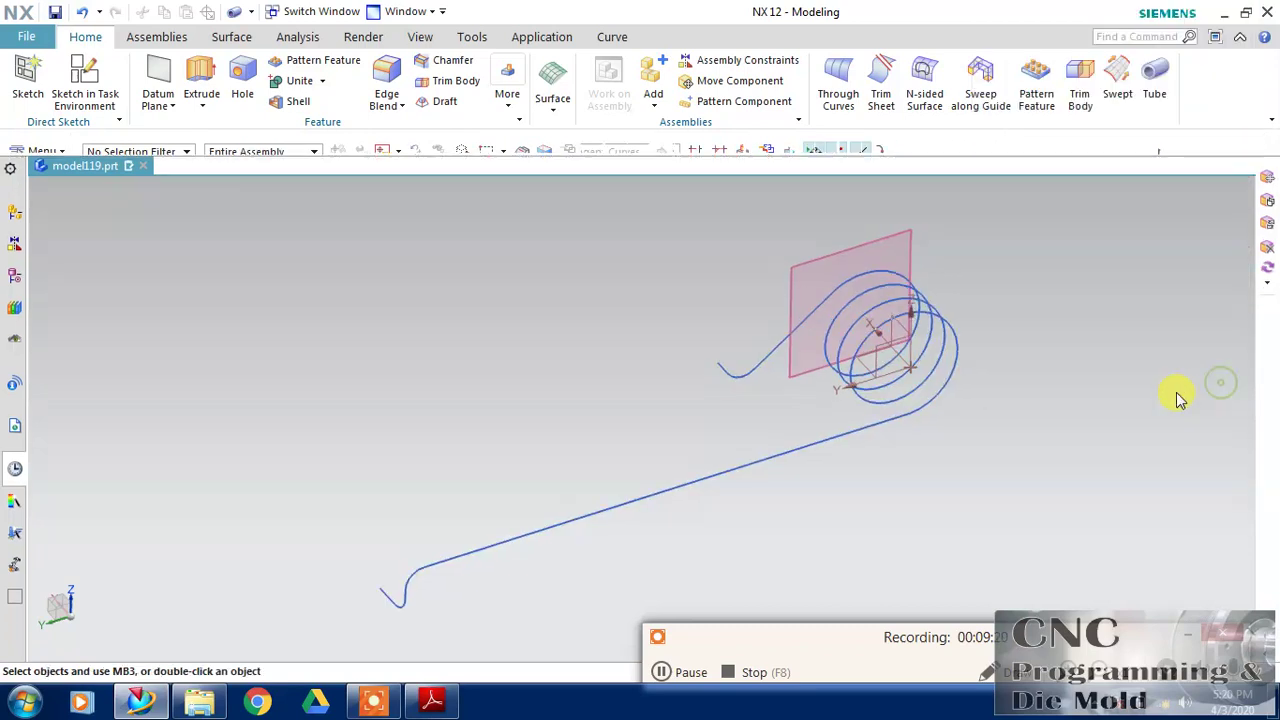
Build separate 1.5 mm tubes along the long leg chain, the helix and the short leg chain
{"action": "left_click", "coordinate": [690, 673]}
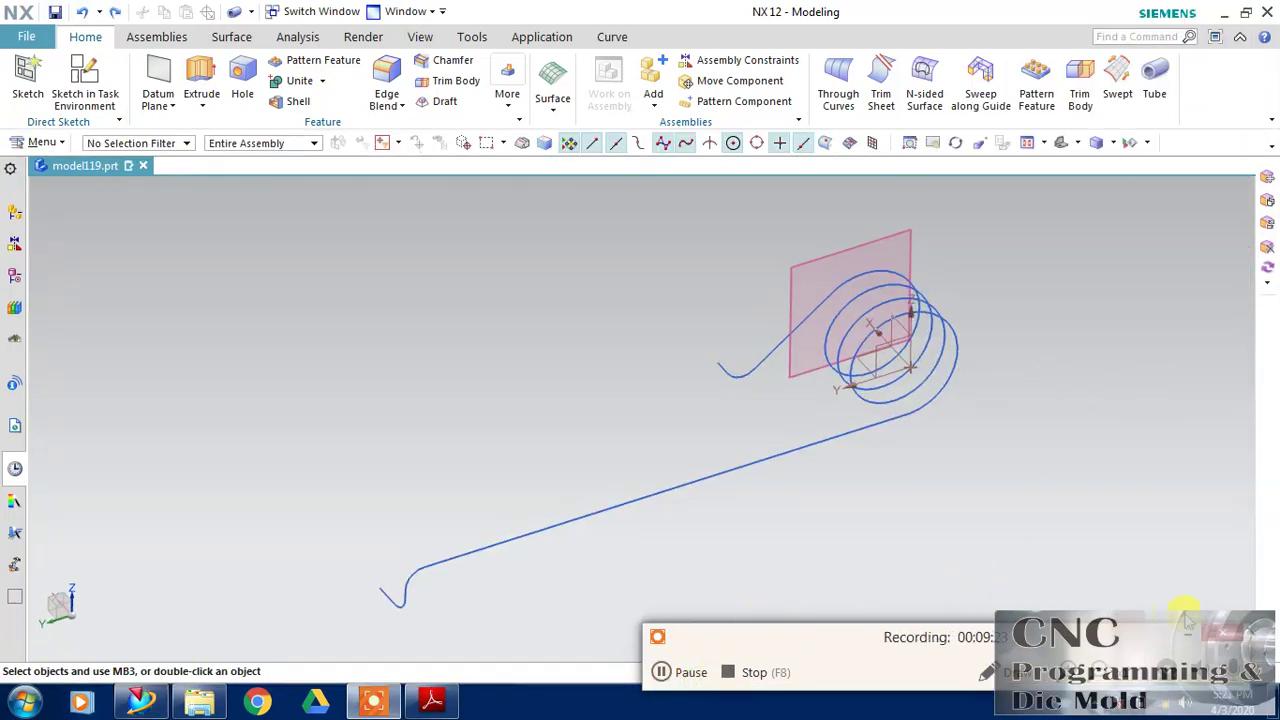
{"action": "left_click", "coordinate": [1155, 85]}
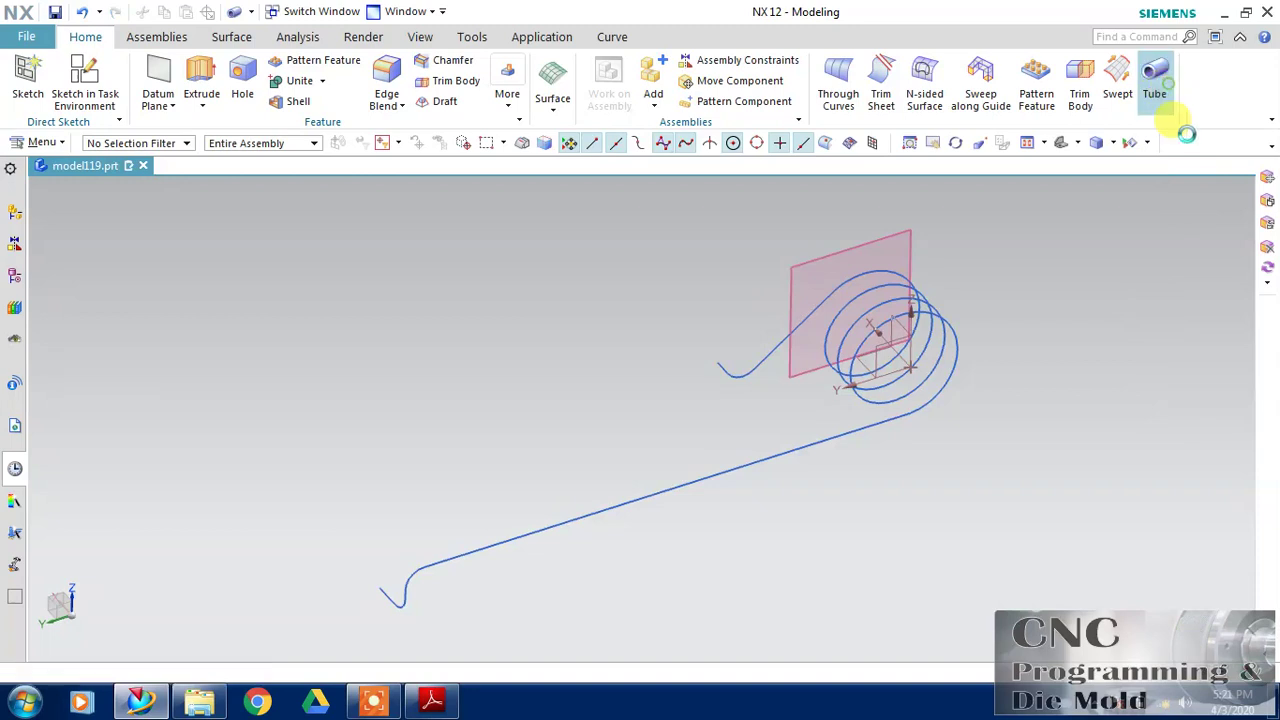
{"action": "left_click", "coordinate": [425, 581]}
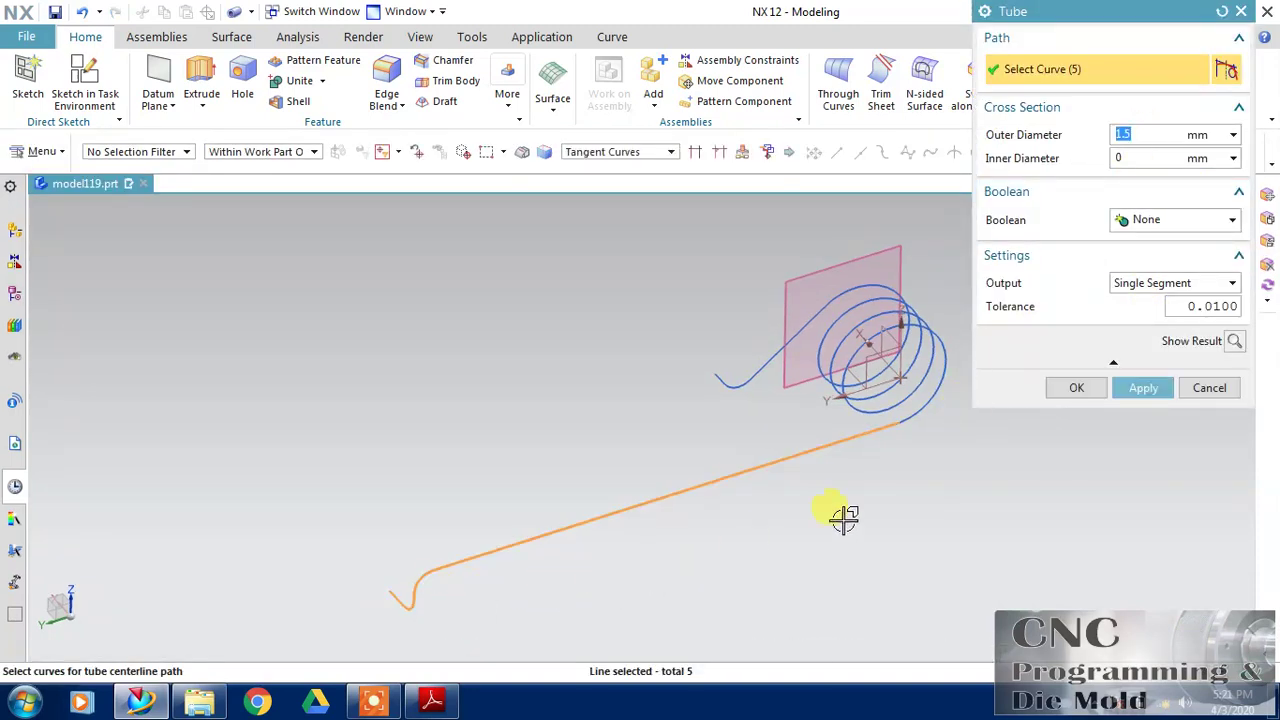
{"action": "left_click", "coordinate": [1143, 387]}
{"action": "left_click", "coordinate": [937, 402]}
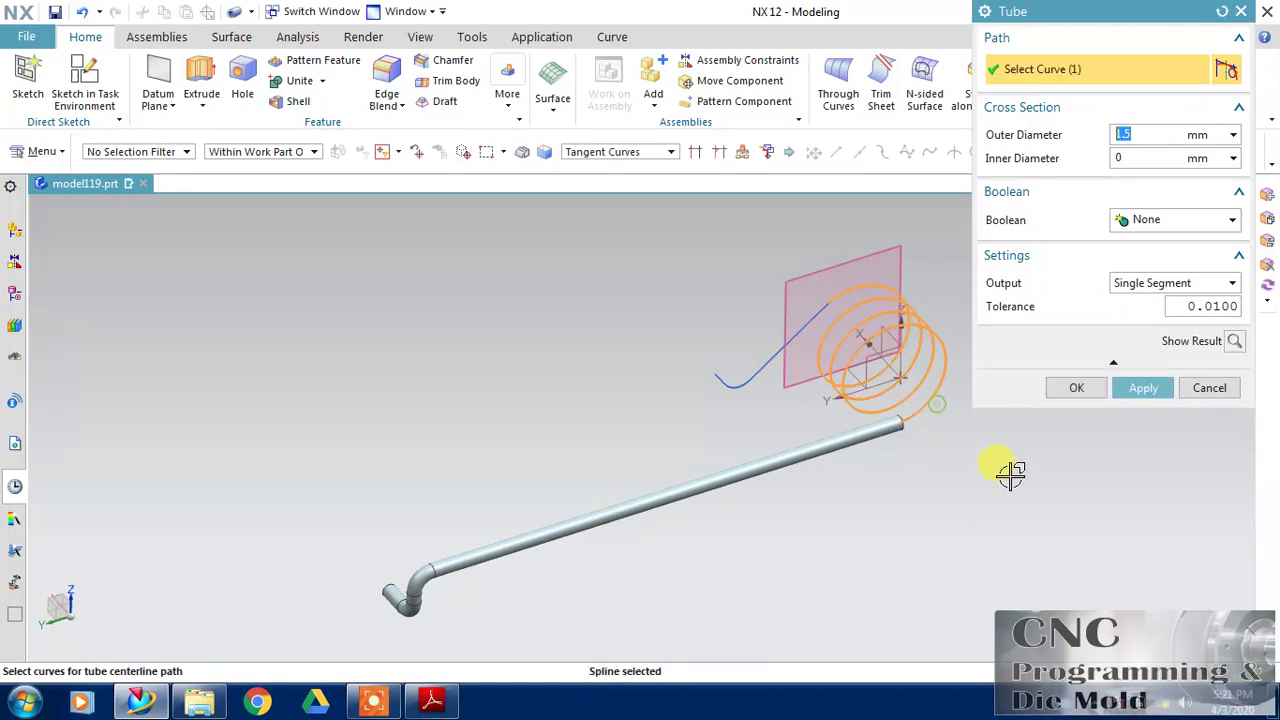
{"action": "left_click", "coordinate": [1143, 388]}
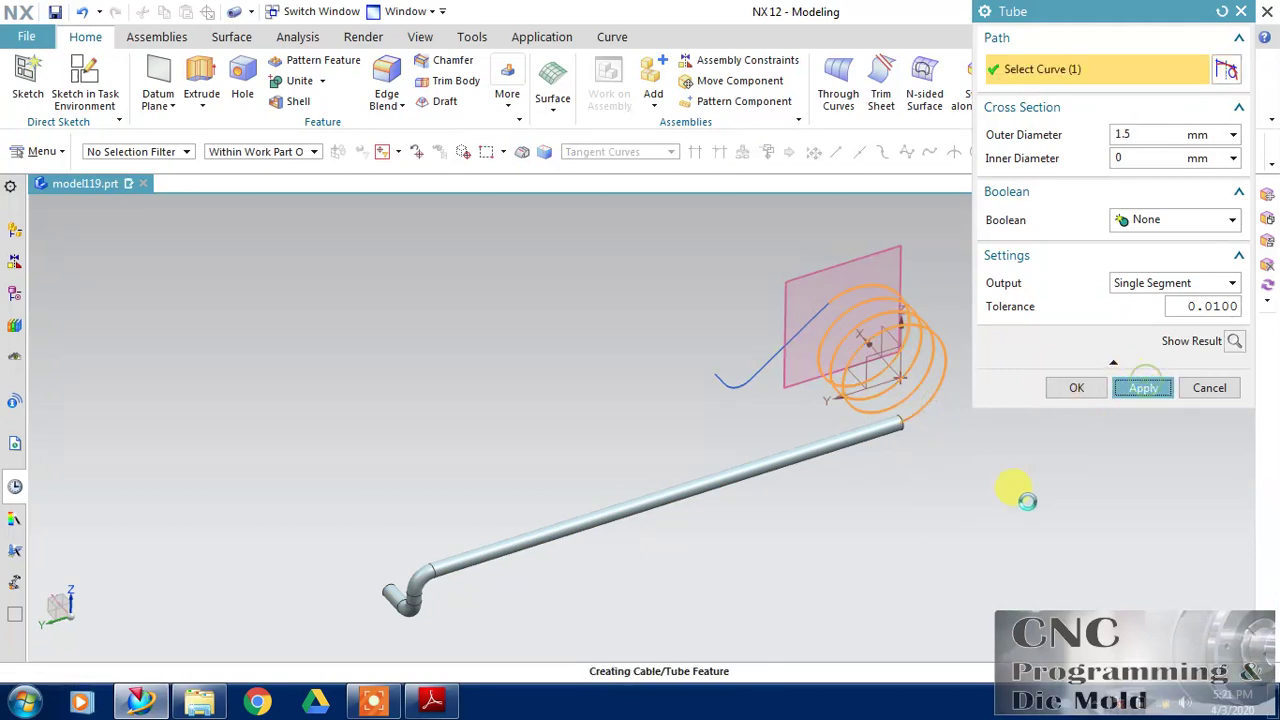
{"action": "left_click", "coordinate": [805, 337]}
{"action": "left_click", "coordinate": [1088, 391]}
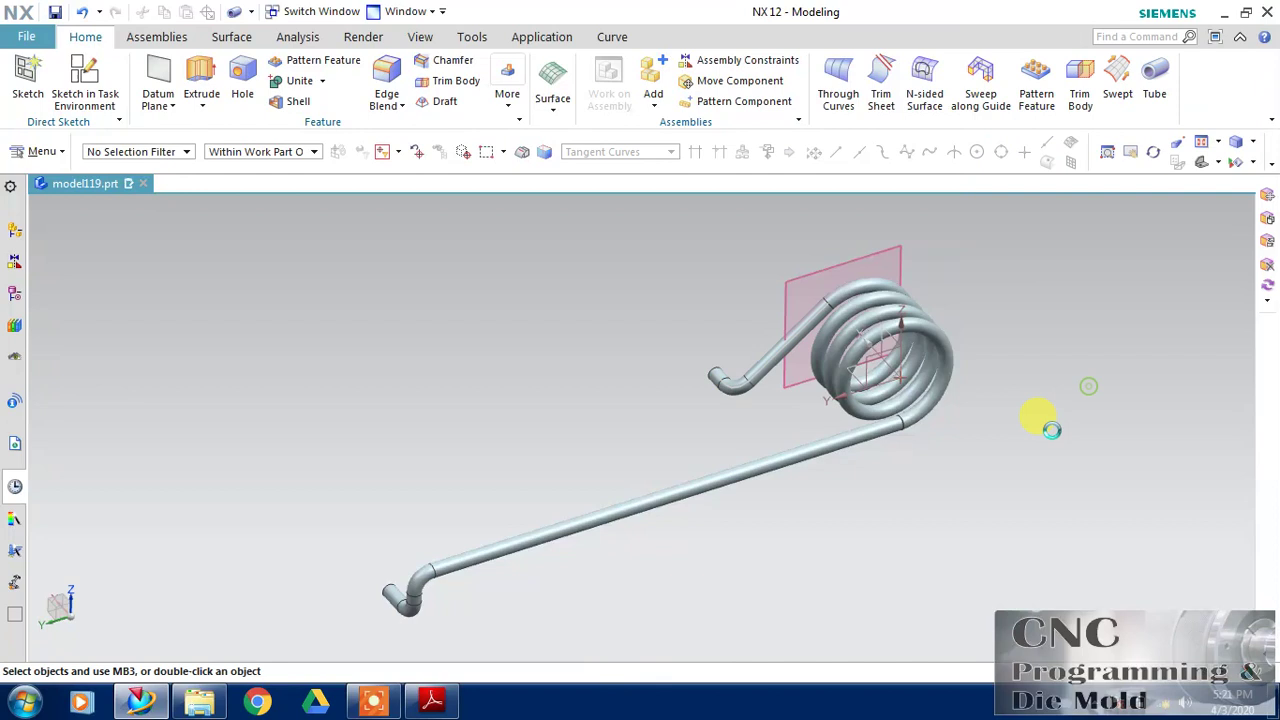
{"action": "middle_click_drag", "start_coordinate": [943, 477], "coordinate": [805, 395]}
{"action": "mouse_move", "coordinate": [873, 512]}
{"action": "middle_mouse_down"}
{"action": "mouse_move", "coordinate": [903, 509]}
{"action": "mouse_move", "coordinate": [914, 523]}
{"action": "mouse_move", "coordinate": [895, 518]}
{"action": "middle_mouse_up"}
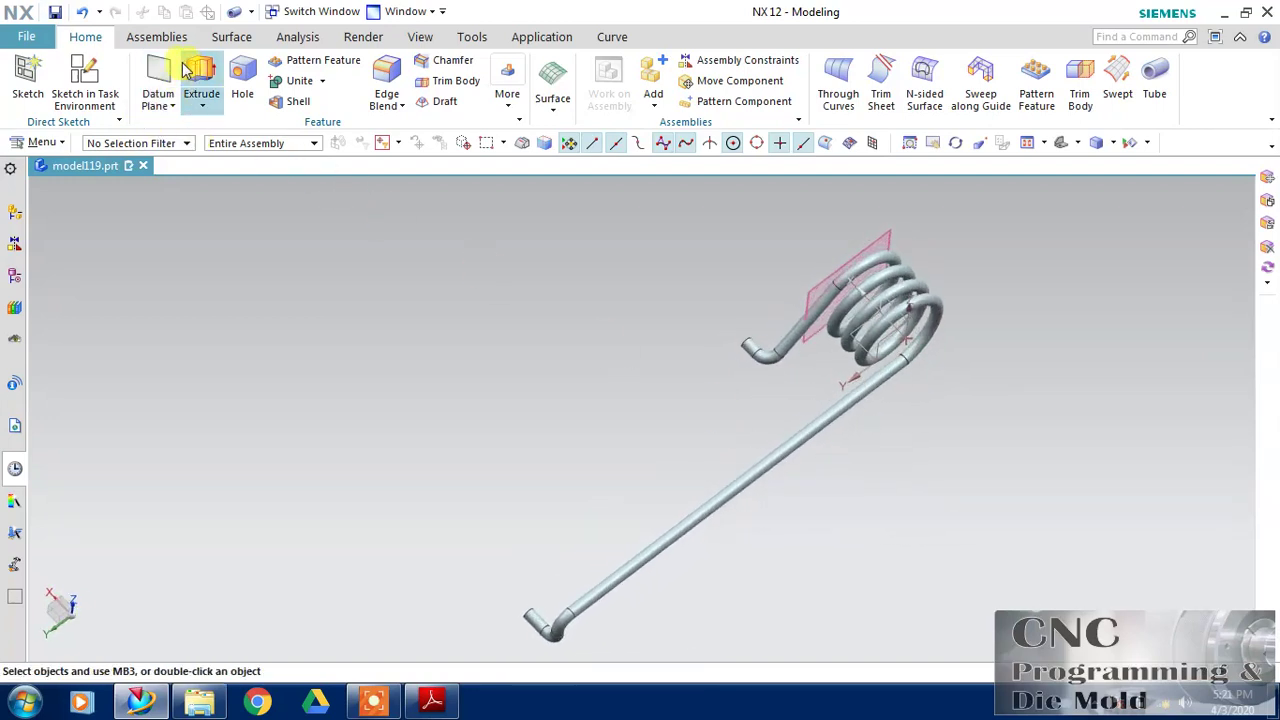
Create a new datum plane offset from the existing datum plane
{"action": "left_click", "coordinate": [158, 78]}
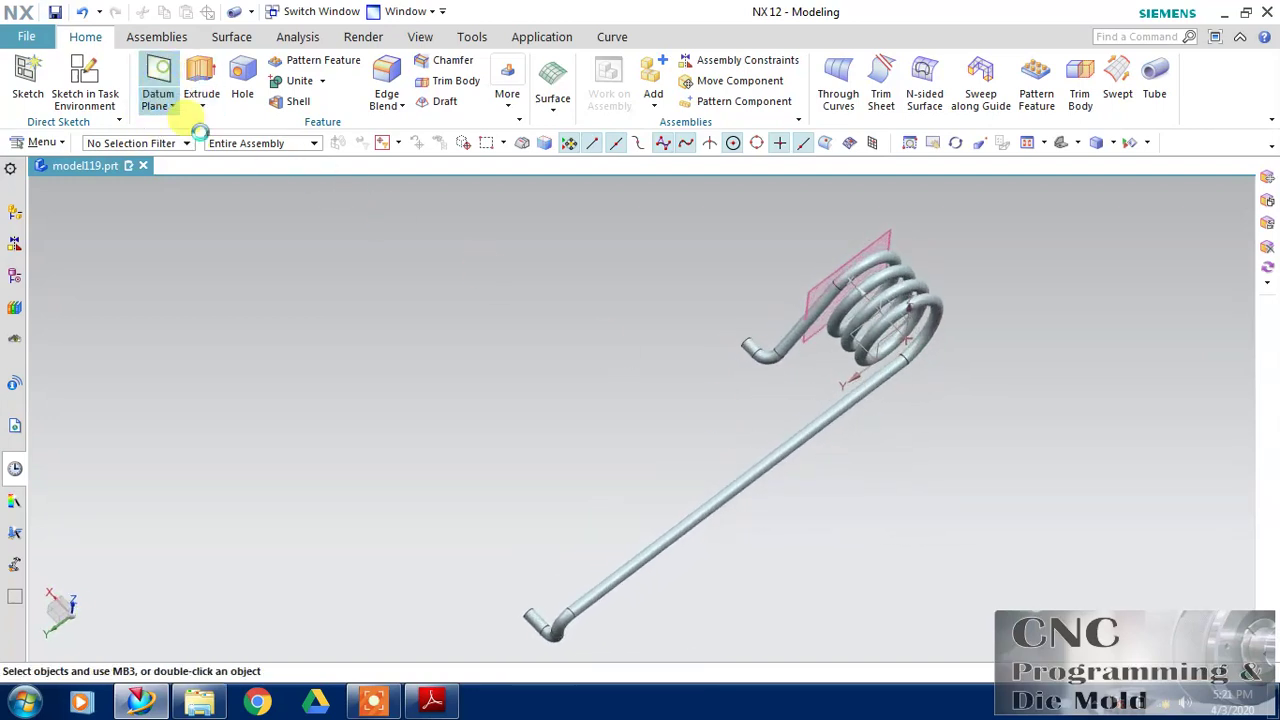
{"action": "left_click", "coordinate": [879, 233]}
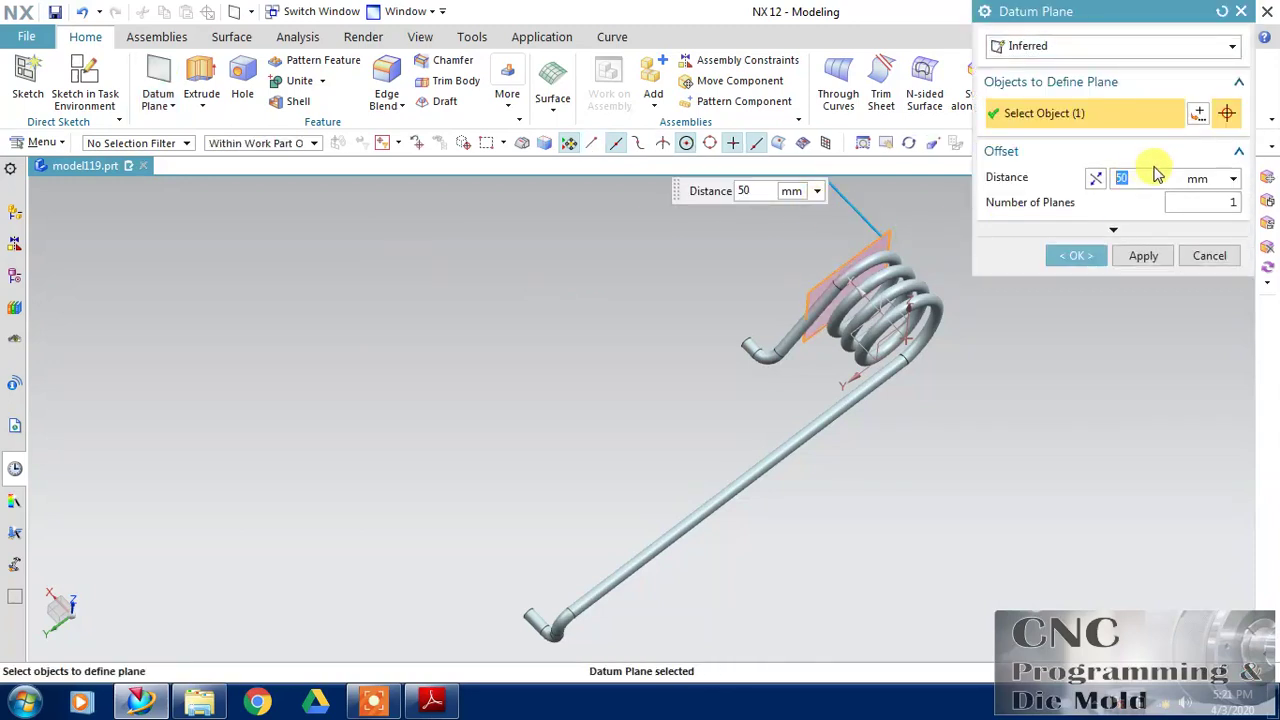
{"action": "left_click", "coordinate": [1082, 258]}
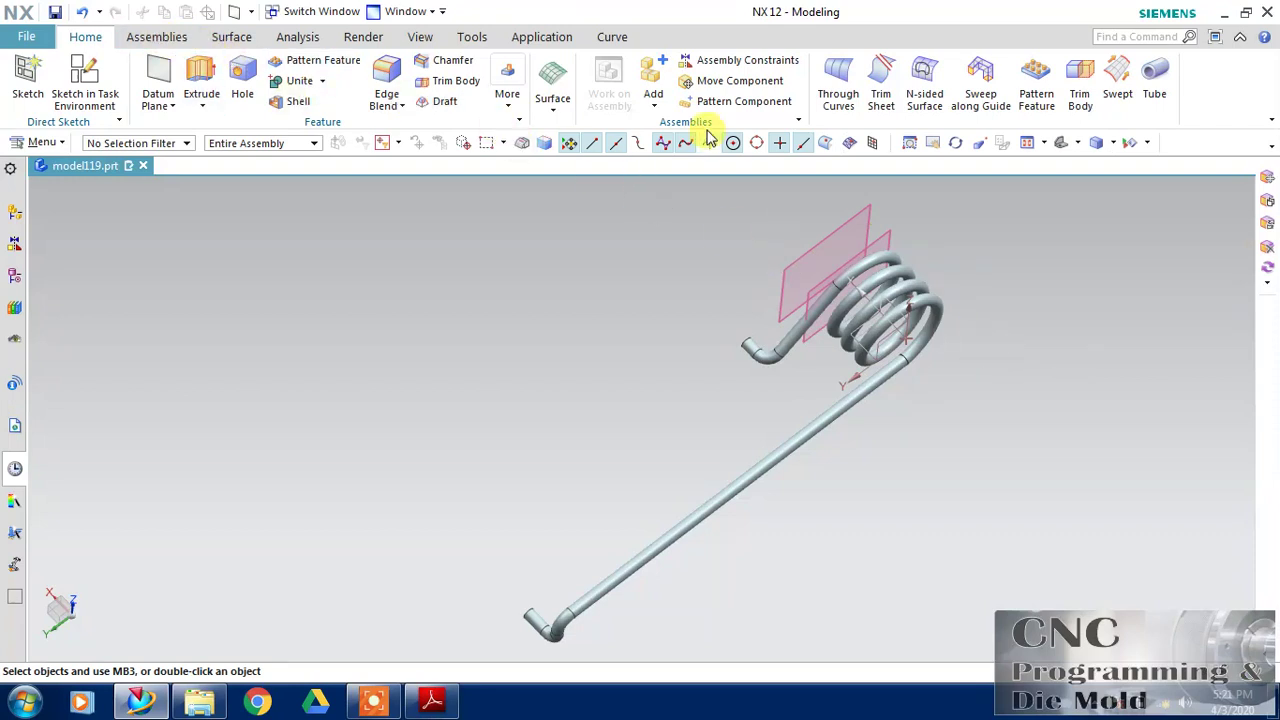
Mirror the coil tube, Tube (18) and Tube (20) across the new datum plane
{"action": "left_click", "coordinate": [515, 100]}
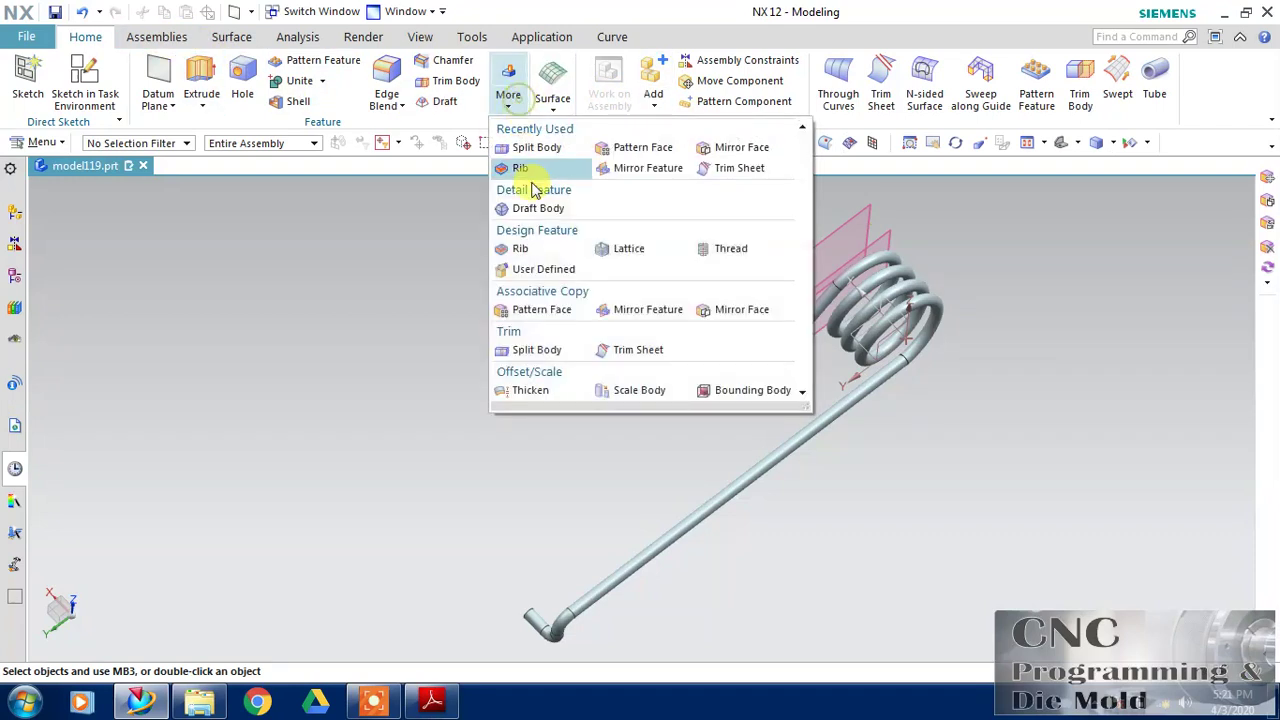
{"action": "left_click", "coordinate": [649, 311]}
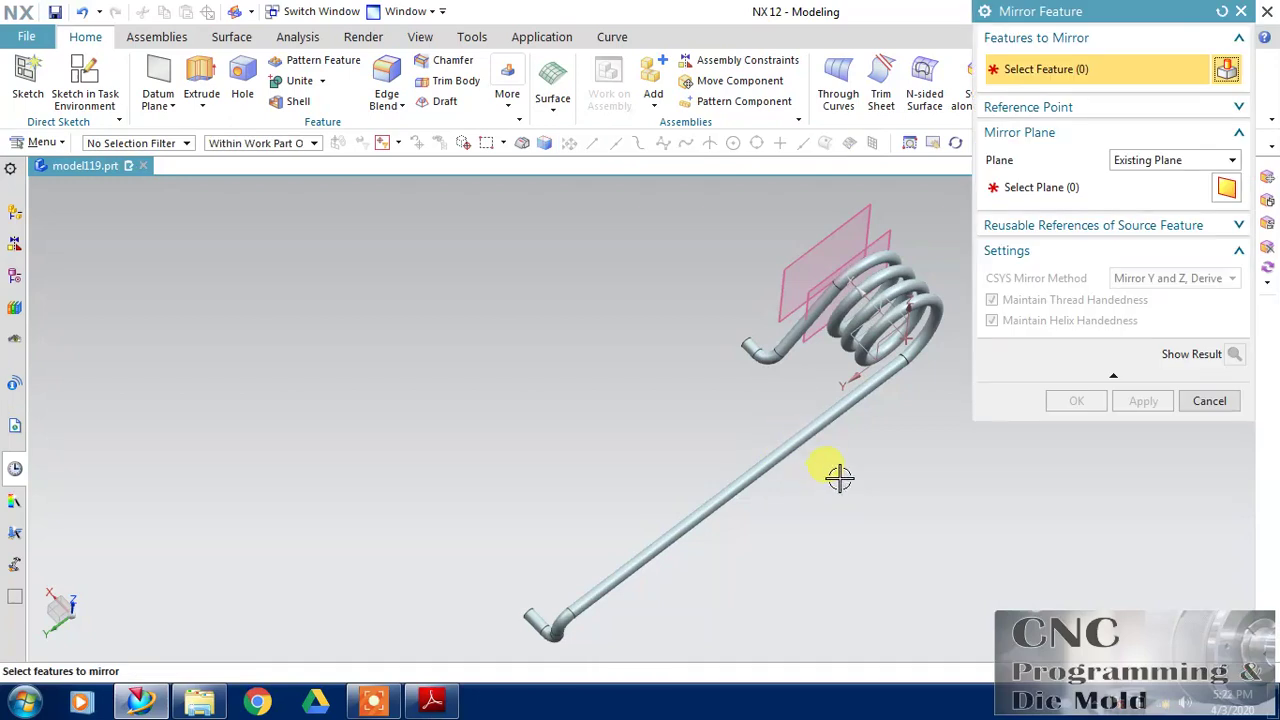
{"action": "middle_click_drag", "start_coordinate": [839, 478], "coordinate": [815, 460]}
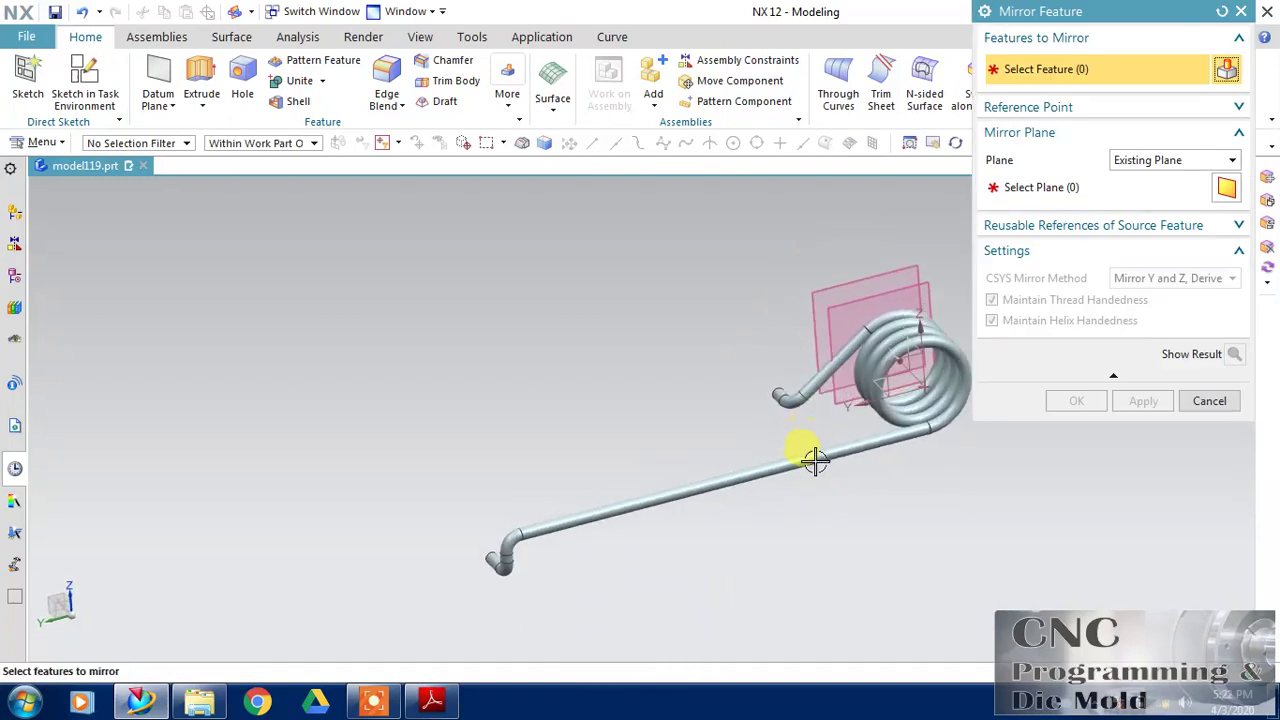
{"action": "left_click", "coordinate": [922, 350]}
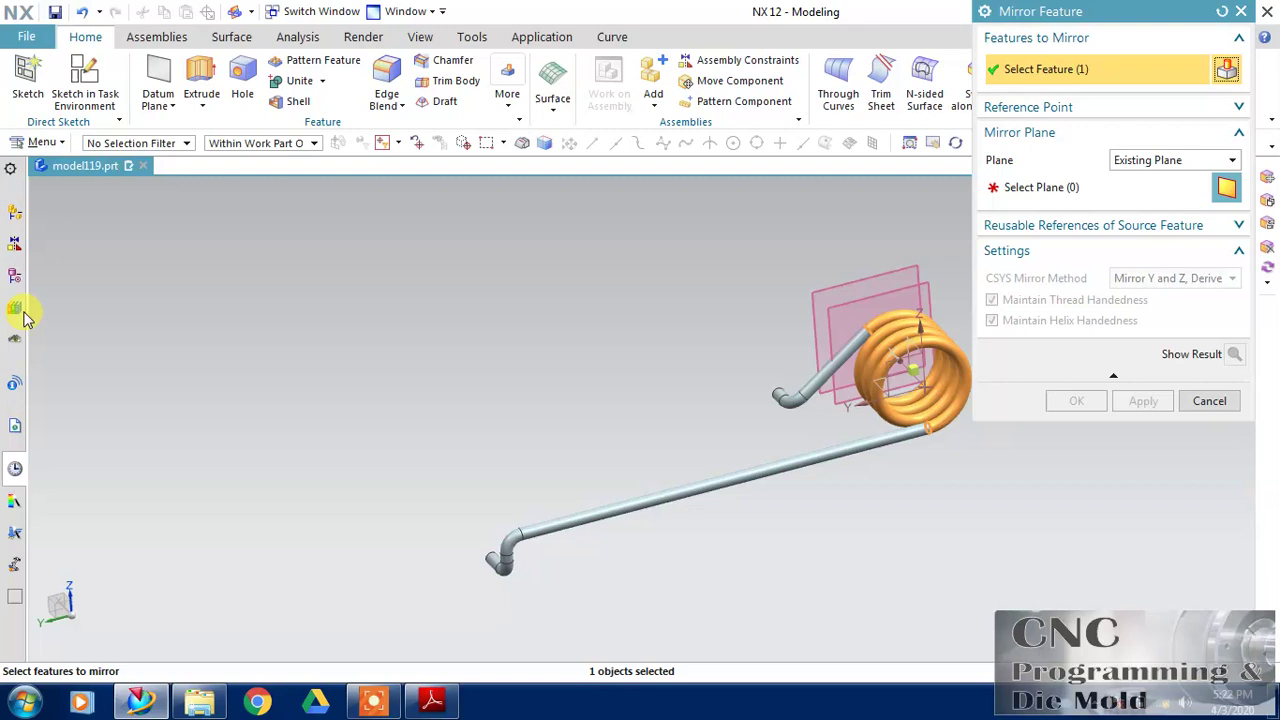
{"action": "left_click", "coordinate": [14, 278]}
{"action": "left_click_drag", "start_coordinate": [213, 420], "coordinate": [128, 538]}
{"action": "left_click", "coordinate": [128, 531]}
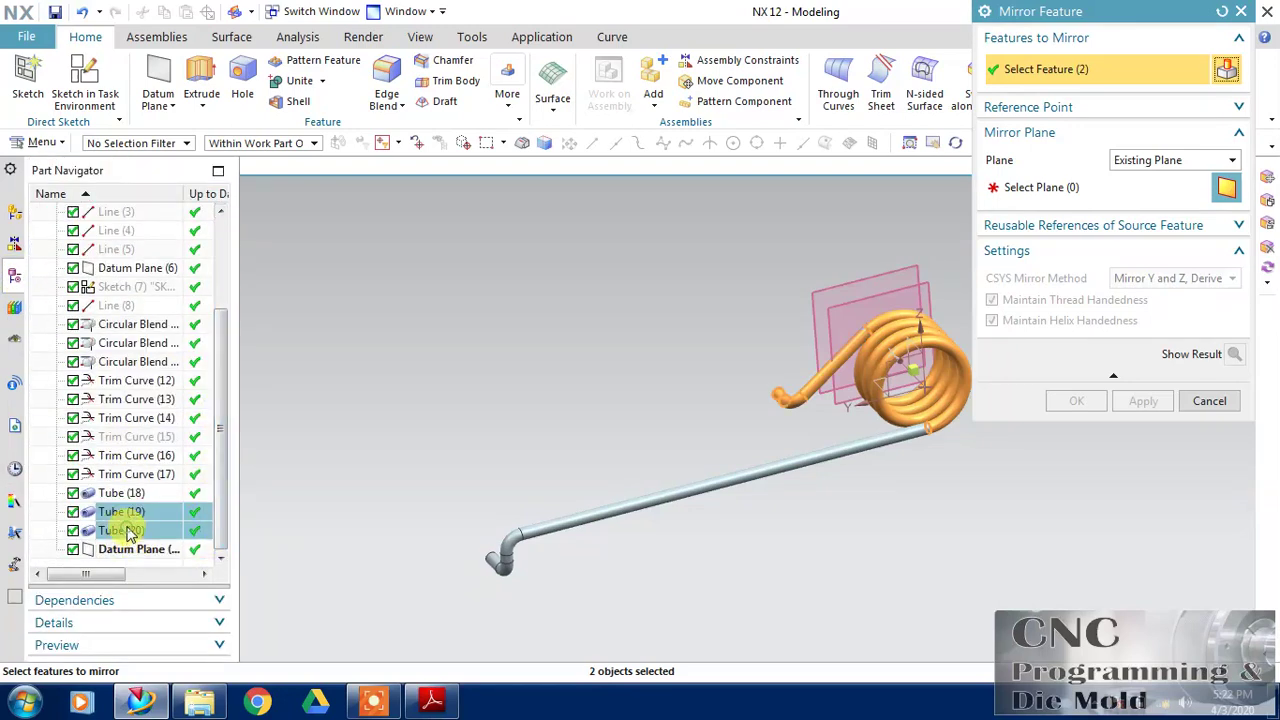
{"action": "left_click", "coordinate": [125, 494]}
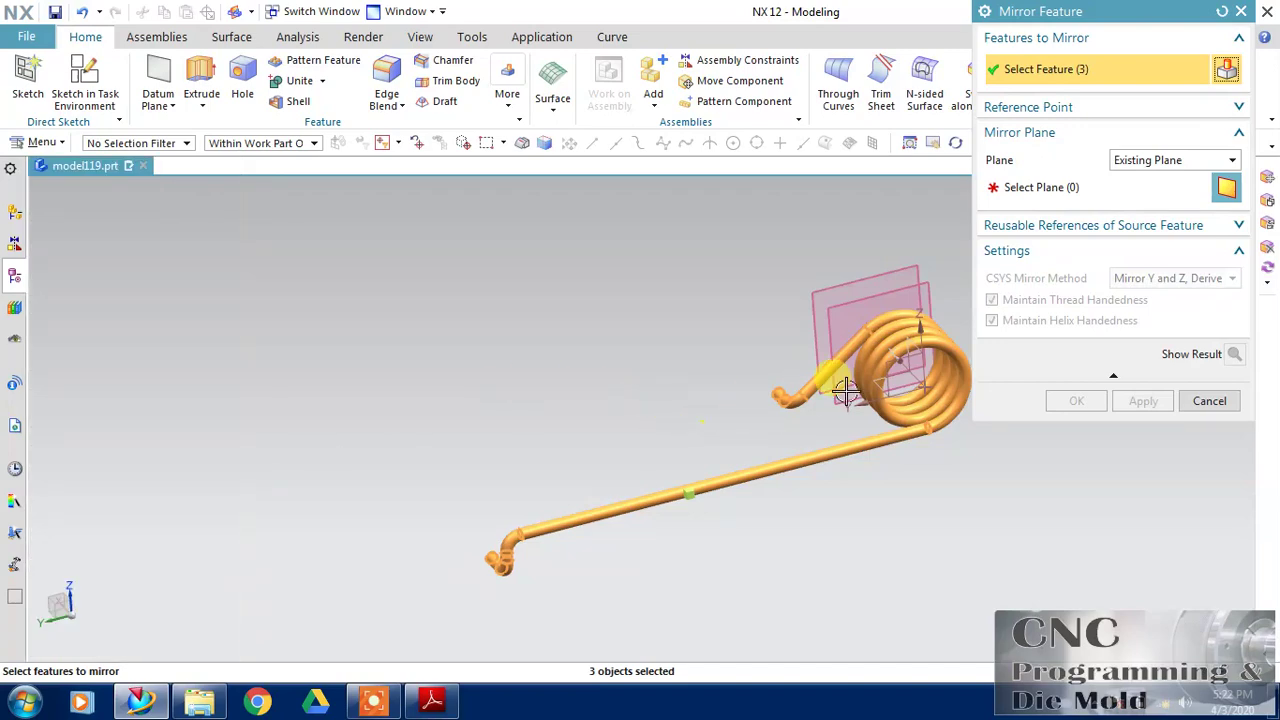
{"action": "left_click", "coordinate": [1006, 192]}
{"action": "left_click", "coordinate": [829, 271]}
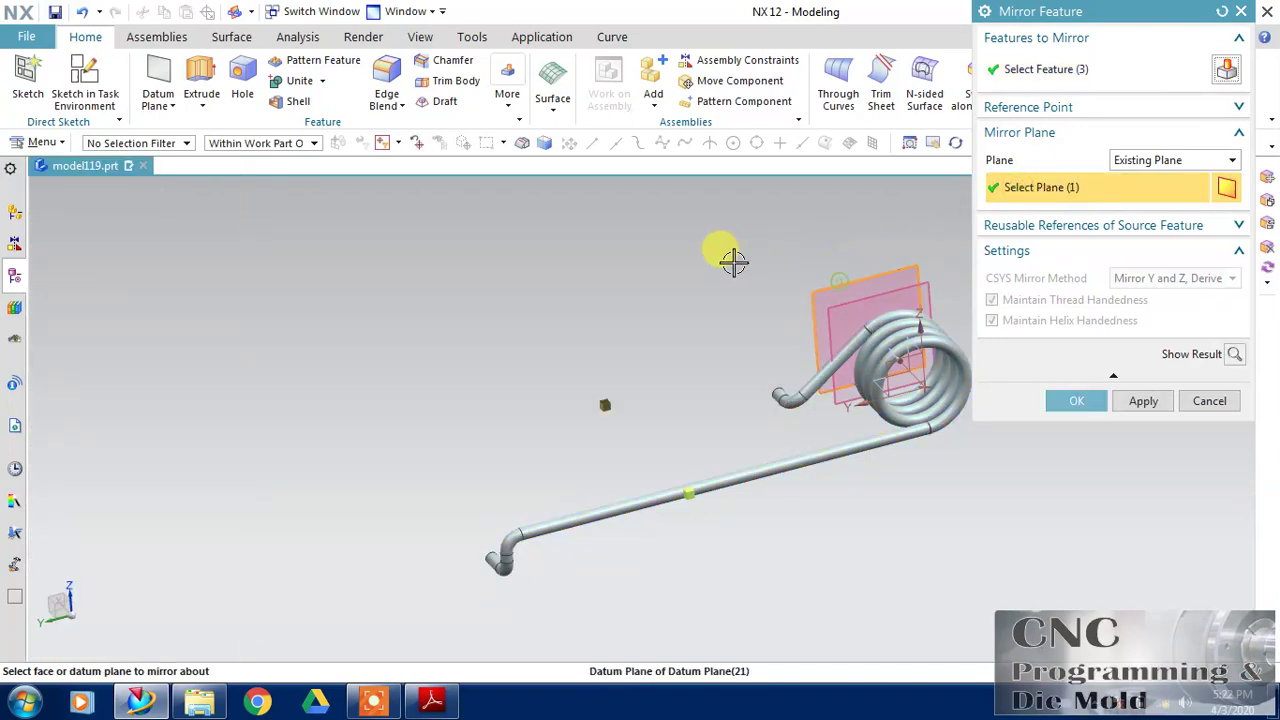
{"action": "left_click", "coordinate": [1074, 400]}
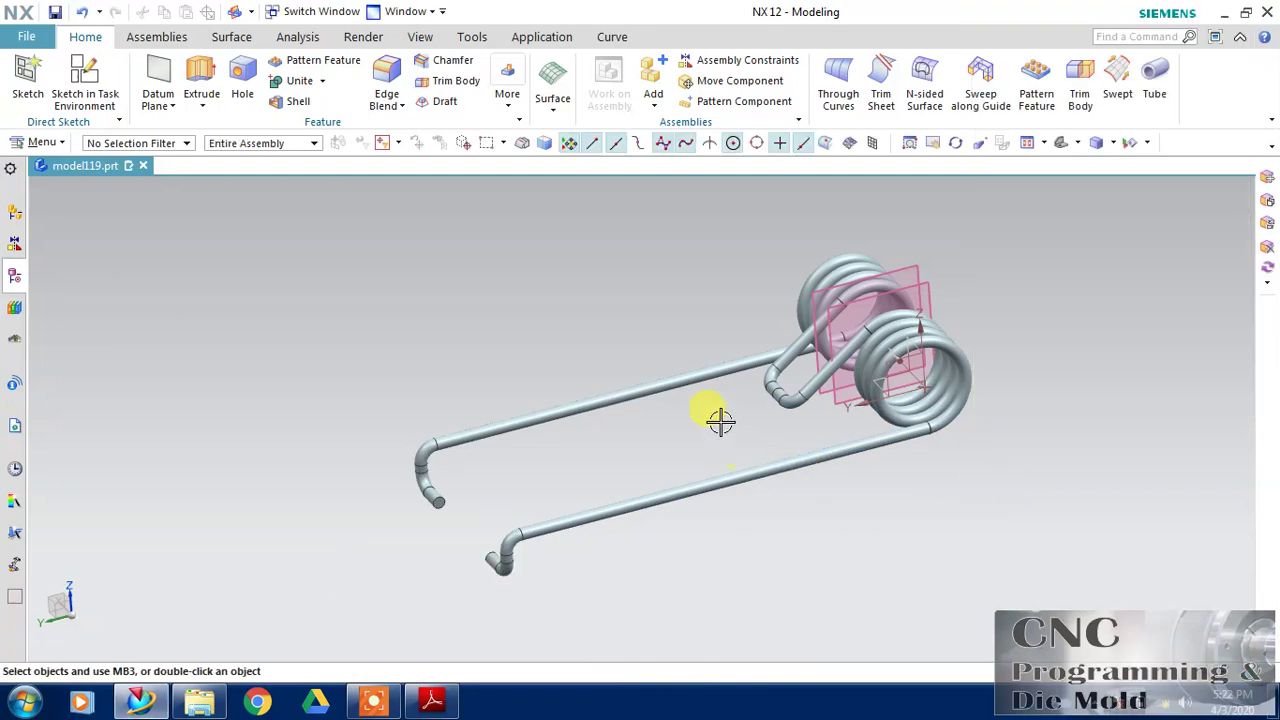
Hide the datum plane so only the double torsion spring remains visible
{"action": "middle_click_drag", "start_coordinate": [714, 420], "coordinate": [731, 443]}
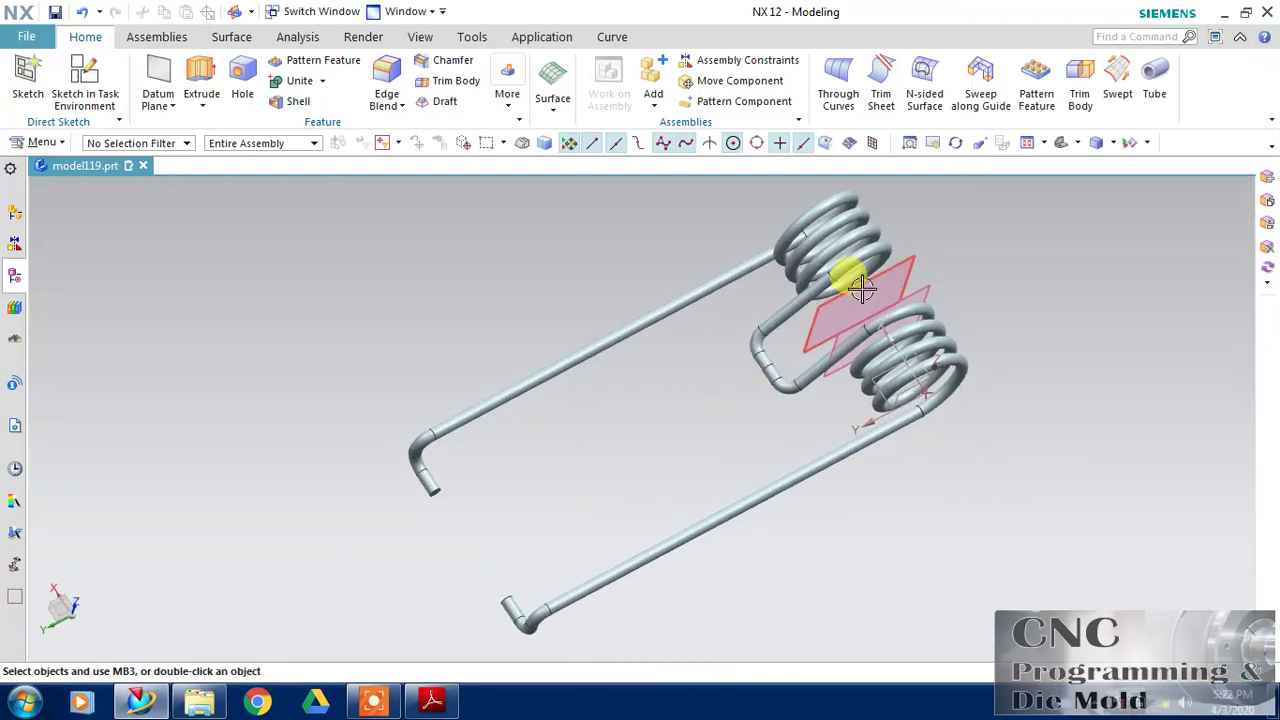
{"action": "left_click", "coordinate": [938, 334]}
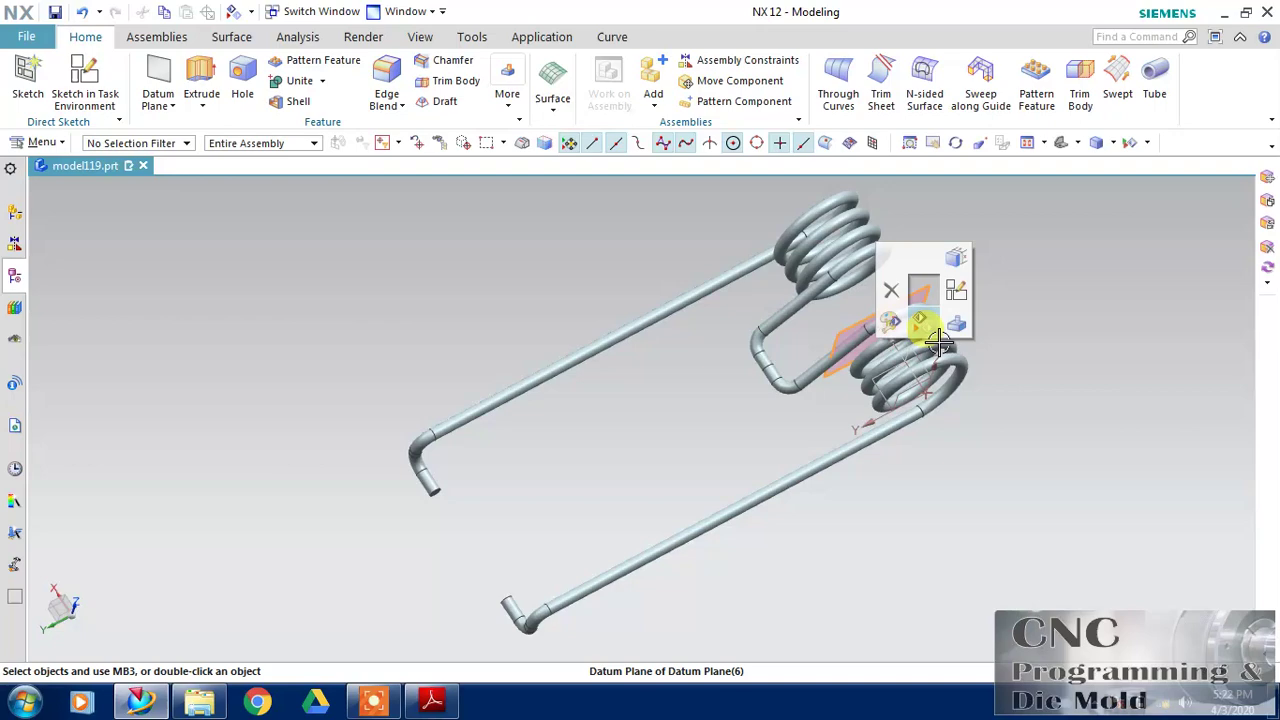
{"action": "left_click", "coordinate": [922, 326]}
{"action": "left_click", "coordinate": [14, 274]}
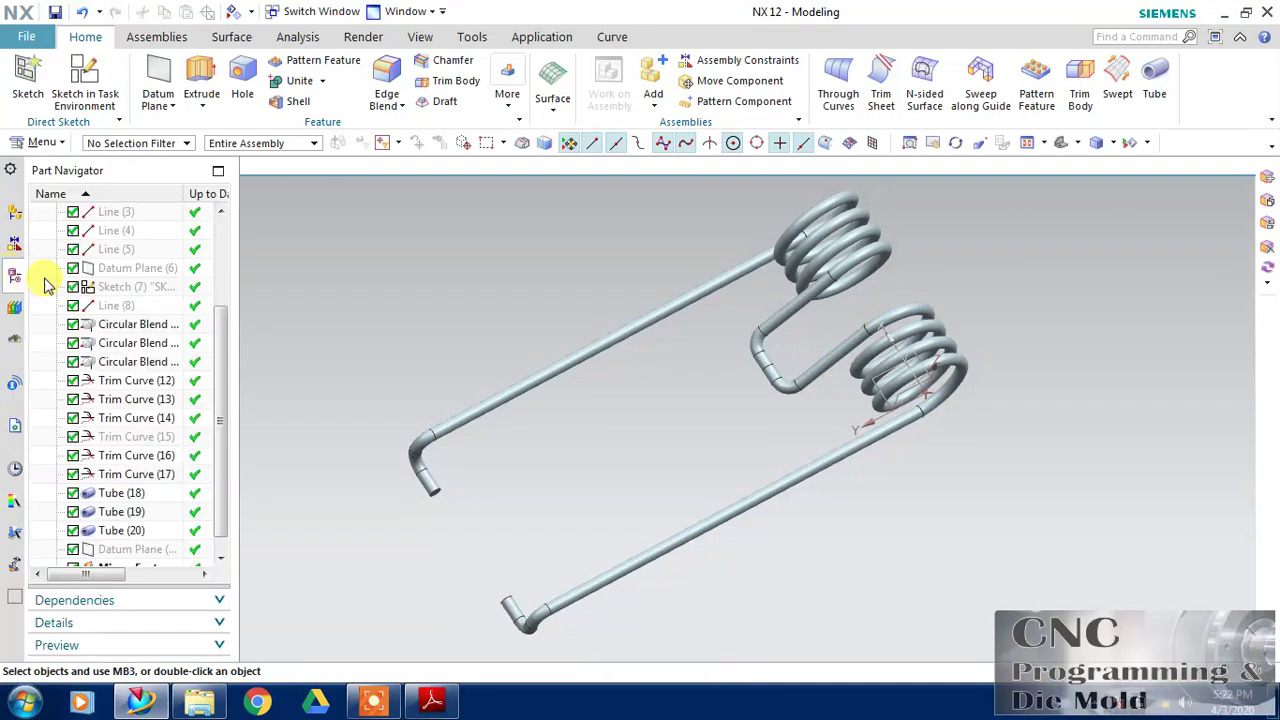
{"action": "left_click_drag", "start_coordinate": [220, 312], "coordinate": [232, 230]}
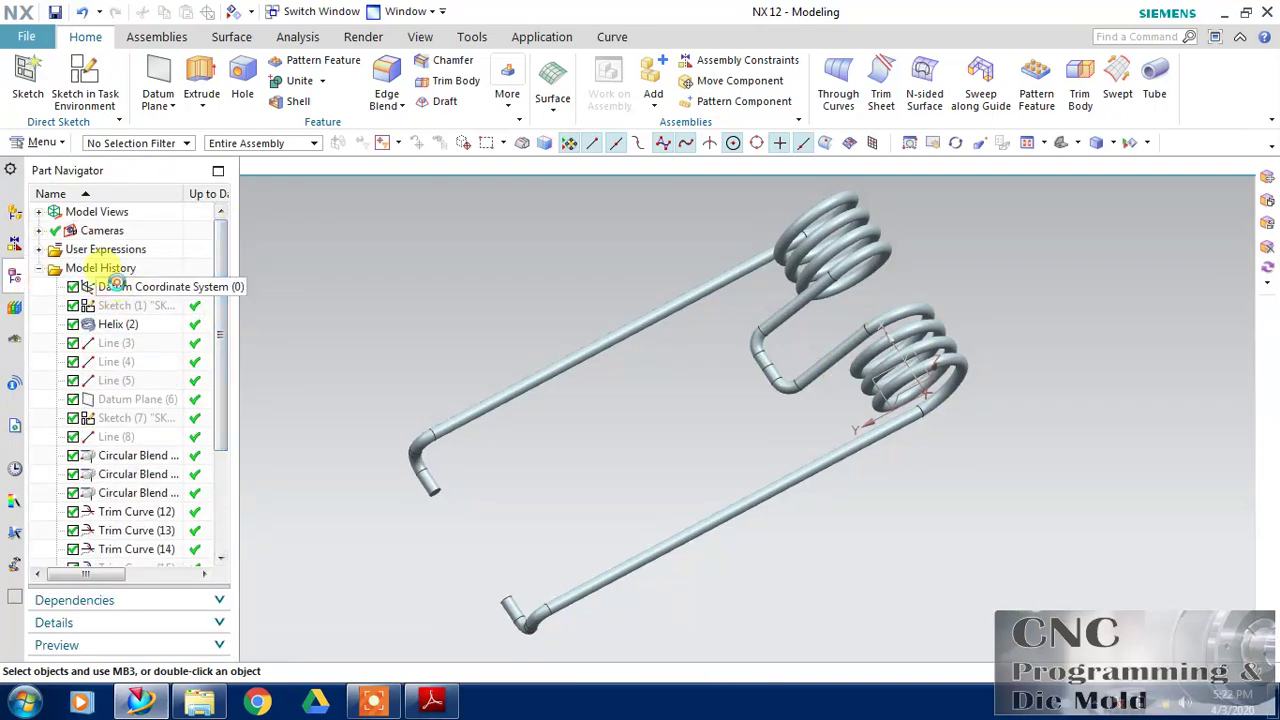
{"action": "right_click", "coordinate": [105, 287]}
{"action": "key", "text": "Escape"}
Turn on True Shading so the spring renders with a reflective floor
{"action": "middle_click_drag", "start_coordinate": [871, 558], "coordinate": [866, 520]}
{"action": "middle_click_drag", "start_coordinate": [650, 350], "coordinate": [634, 334]}
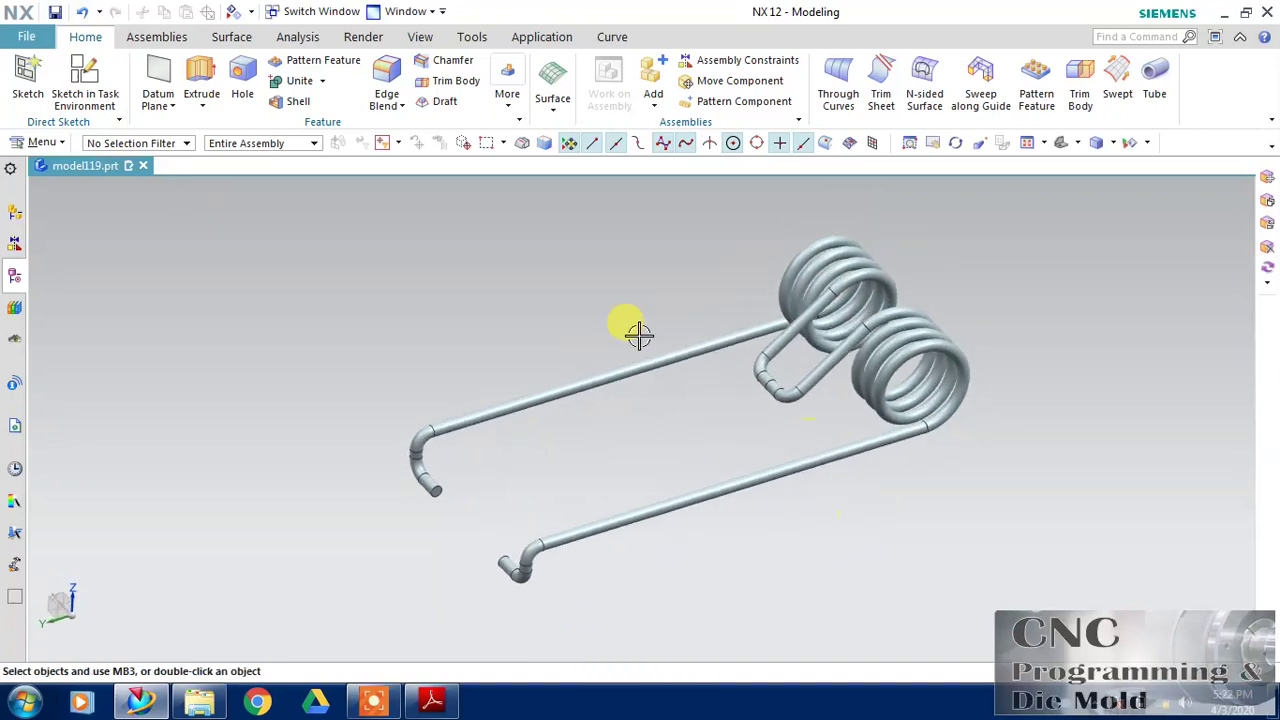
{"action": "left_click", "coordinate": [418, 37]}
{"action": "left_click", "coordinate": [899, 80]}
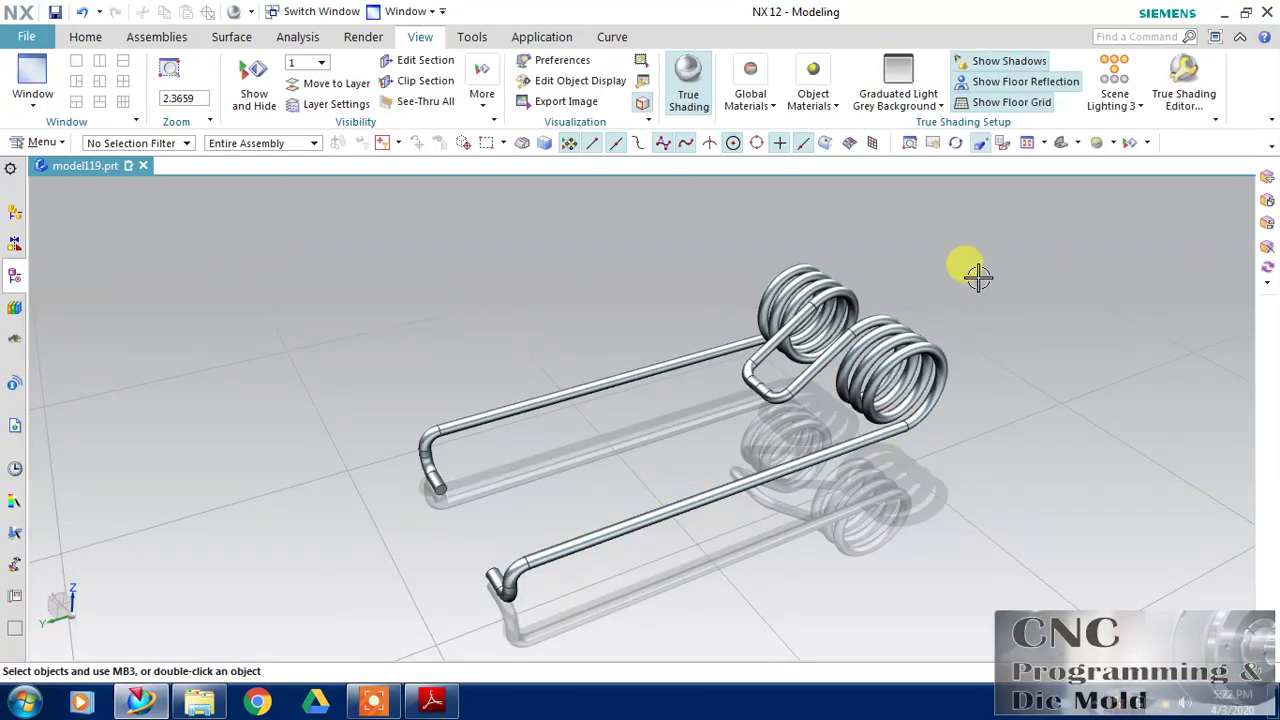
Apply the gold global material to the spring and fit it to the view
{"action": "left_click", "coordinate": [750, 80]}
{"action": "left_click", "coordinate": [791, 215]}
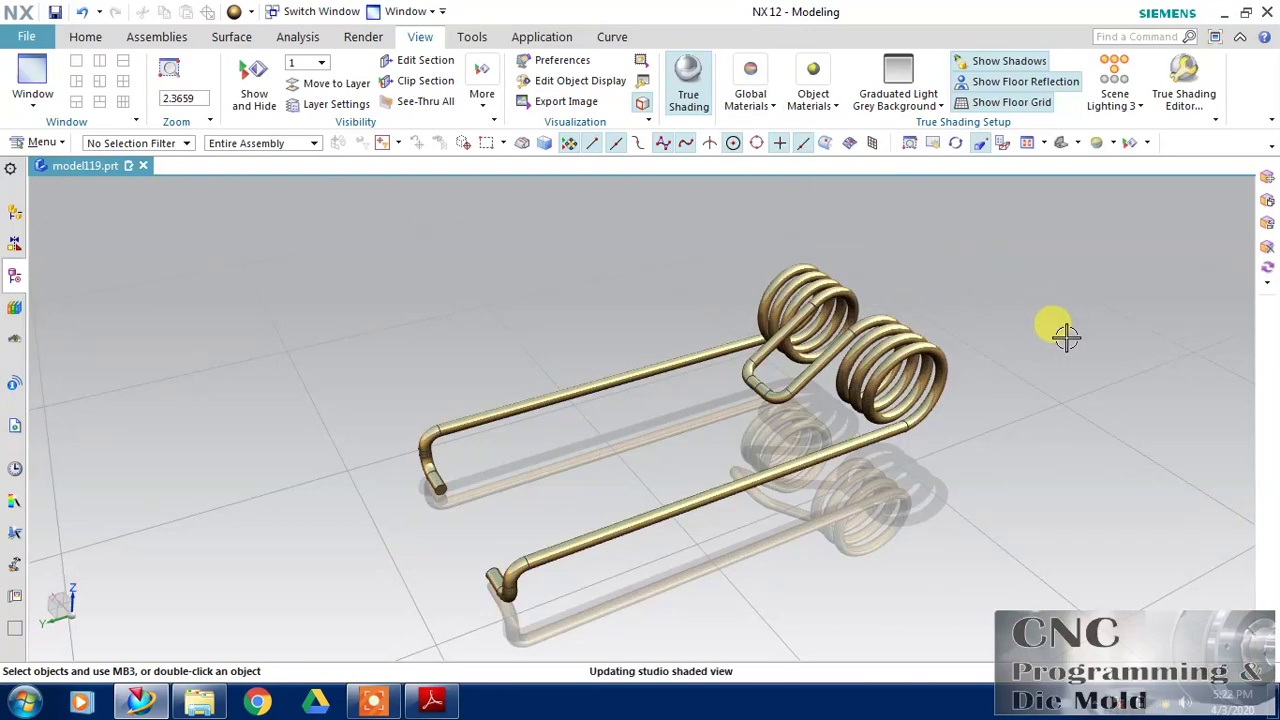
{"action": "left_click", "coordinate": [979, 143]}
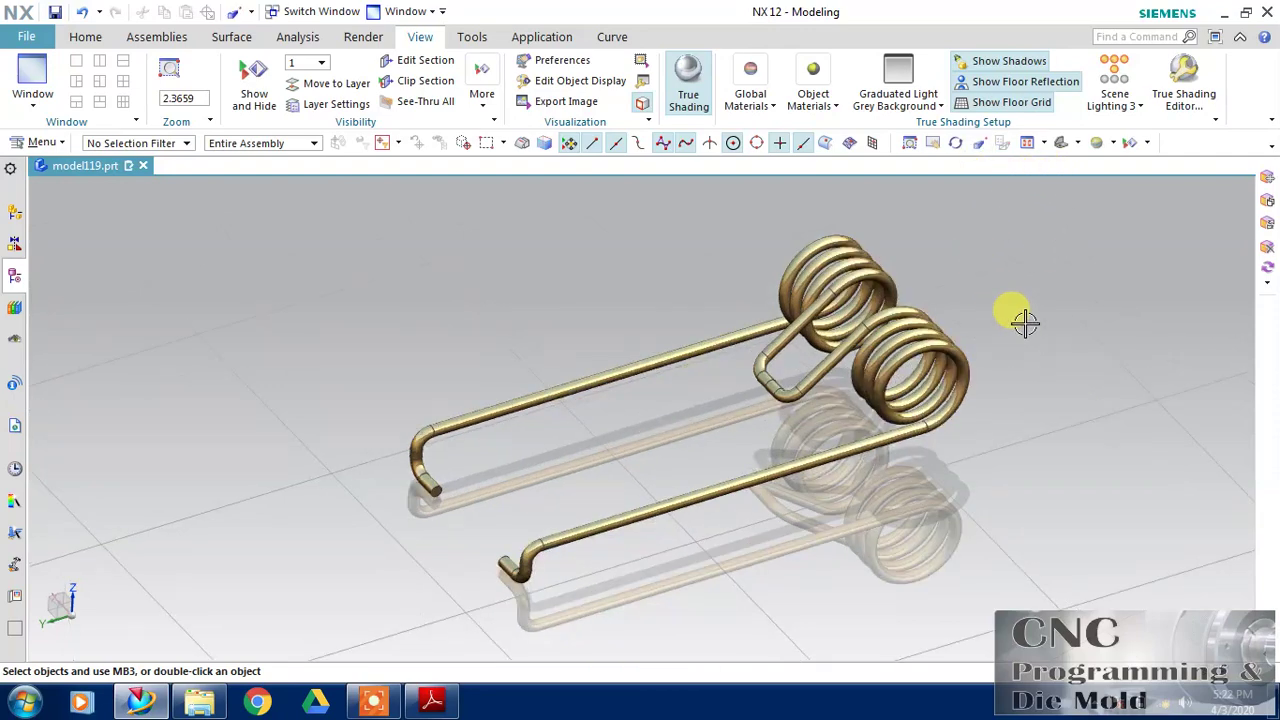
Pan the gold spring to the left and minimize the ribbon to enlarge the view
{"action": "left_click_drag", "start_coordinate": [1025, 320], "coordinate": [752, 350]}
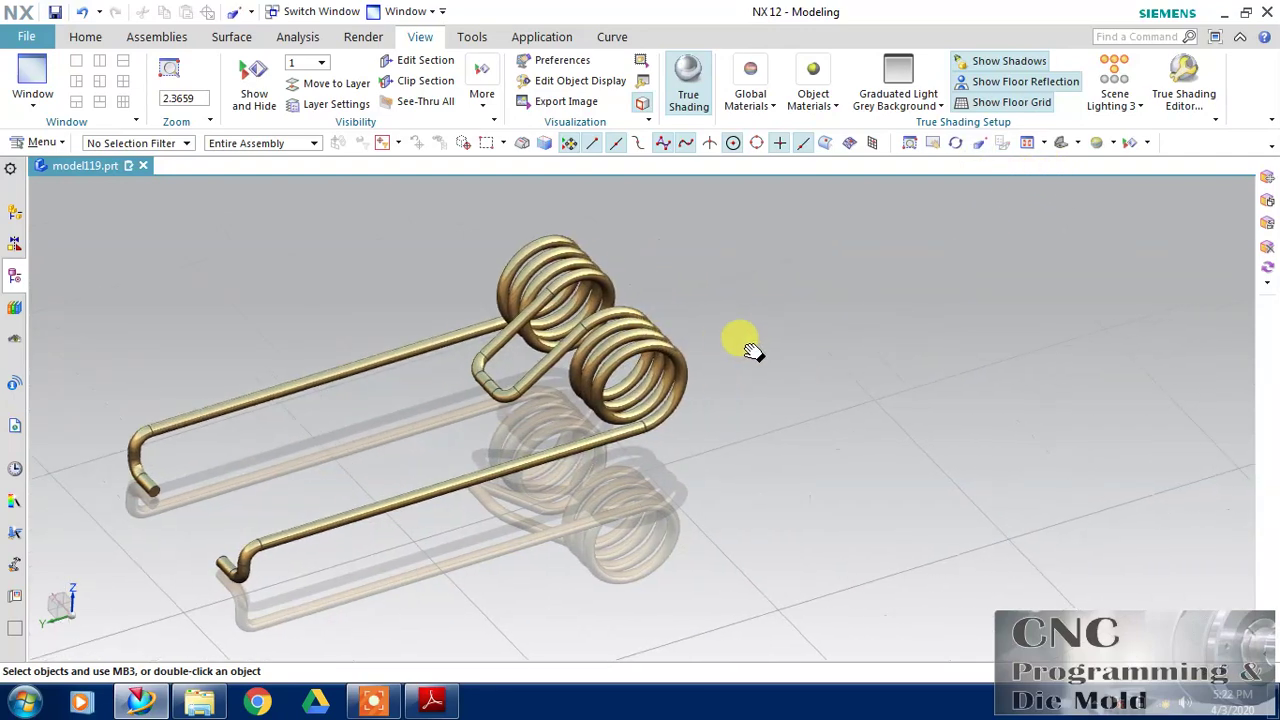
{"action": "left_click", "coordinate": [1240, 37]}
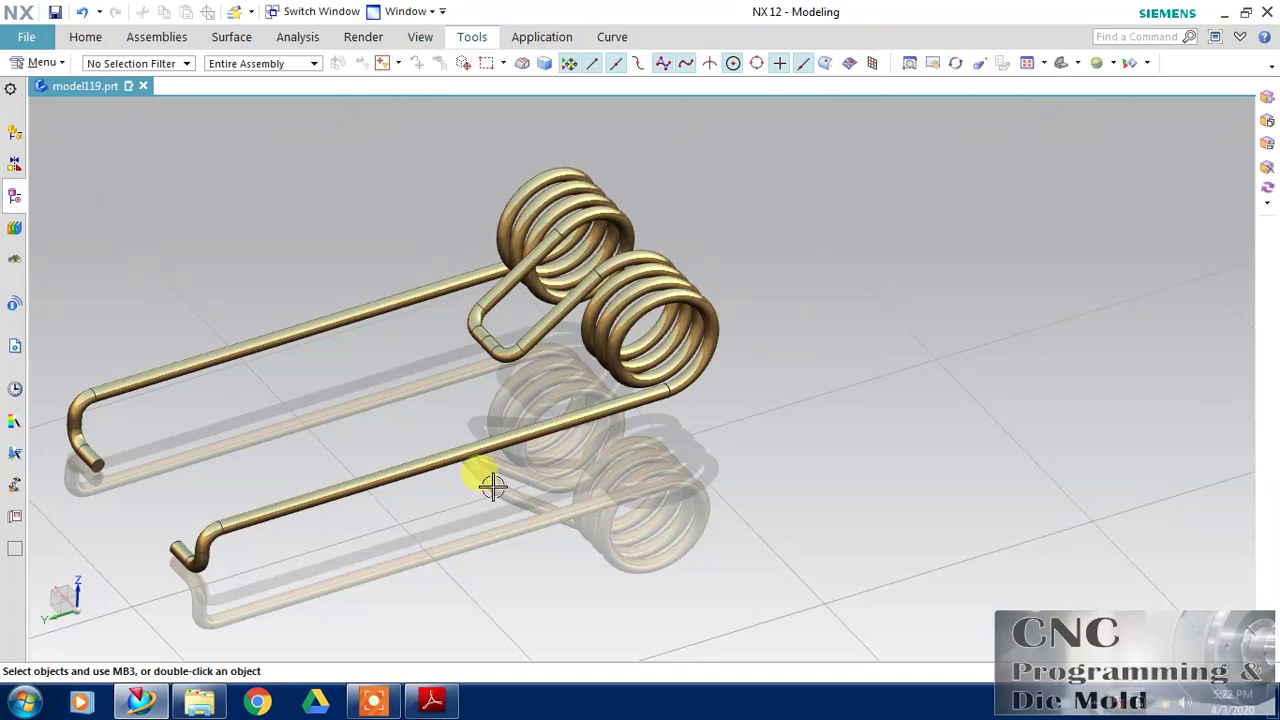
{"action": "left_click", "coordinate": [378, 702]}
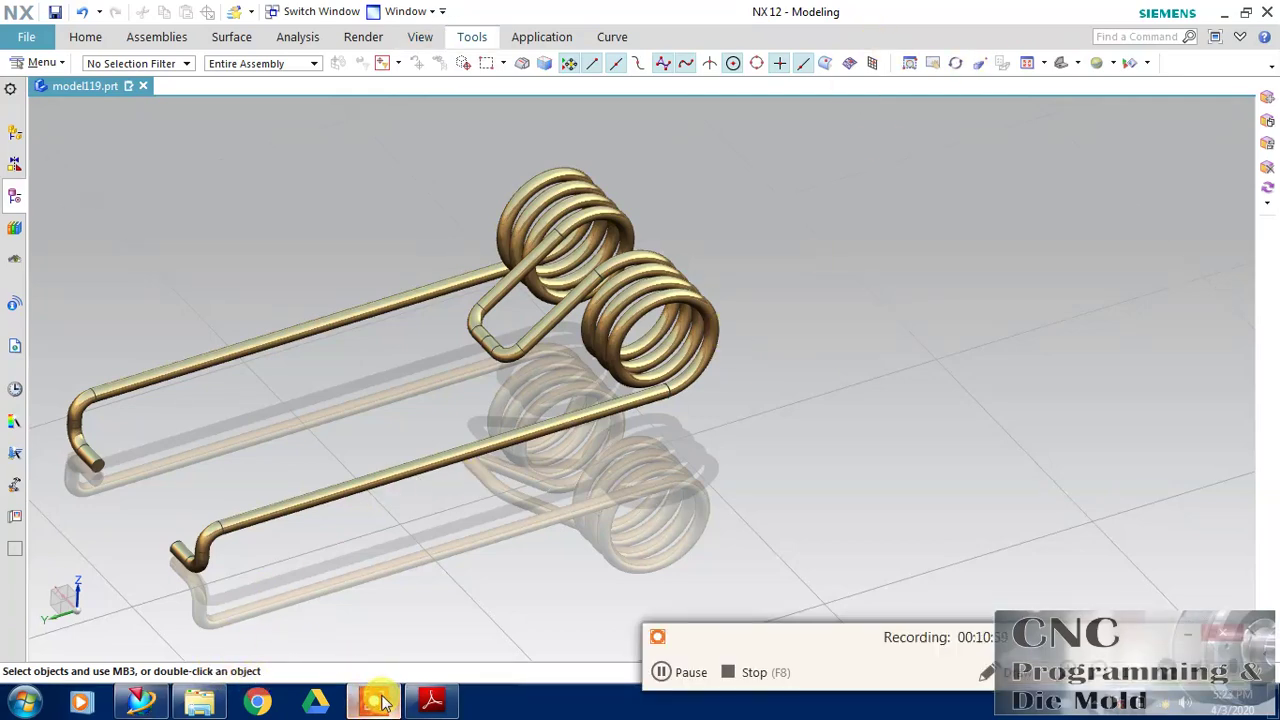